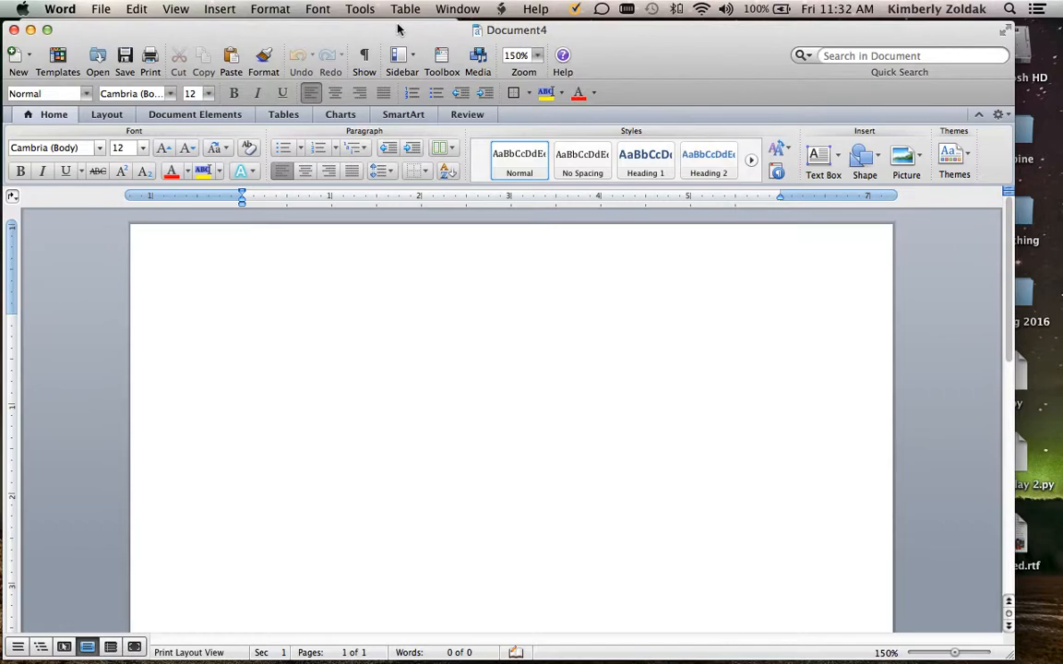
{"action": "left_click_drag", "start_coordinate": [394, 25], "coordinate": [392, 22]}
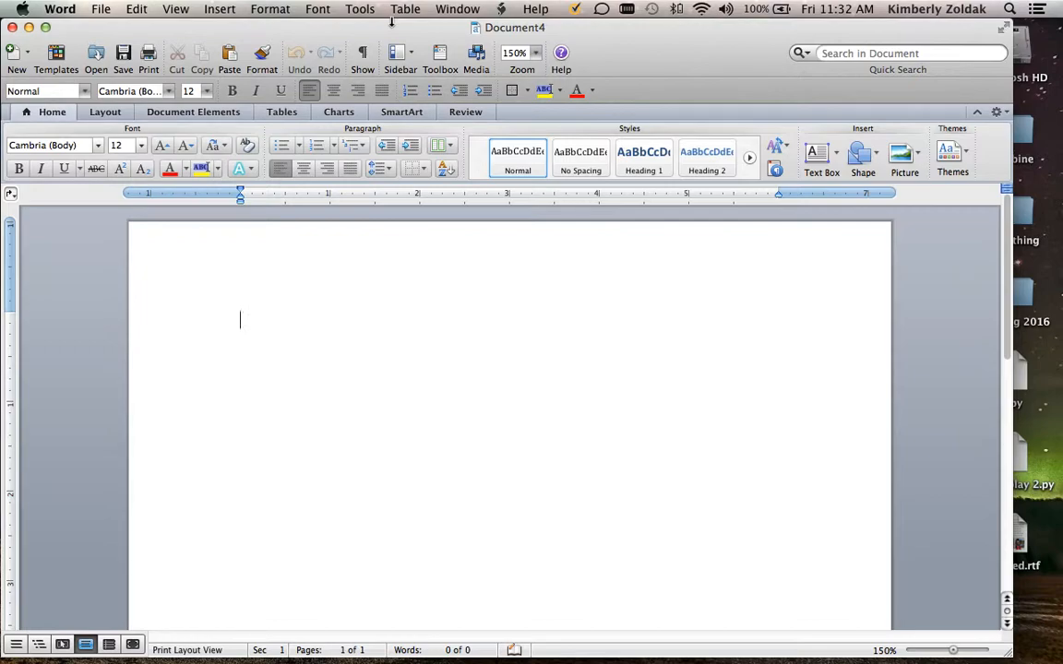
{"action": "left_click_drag", "start_coordinate": [296, 24], "coordinate": [304, 19]}
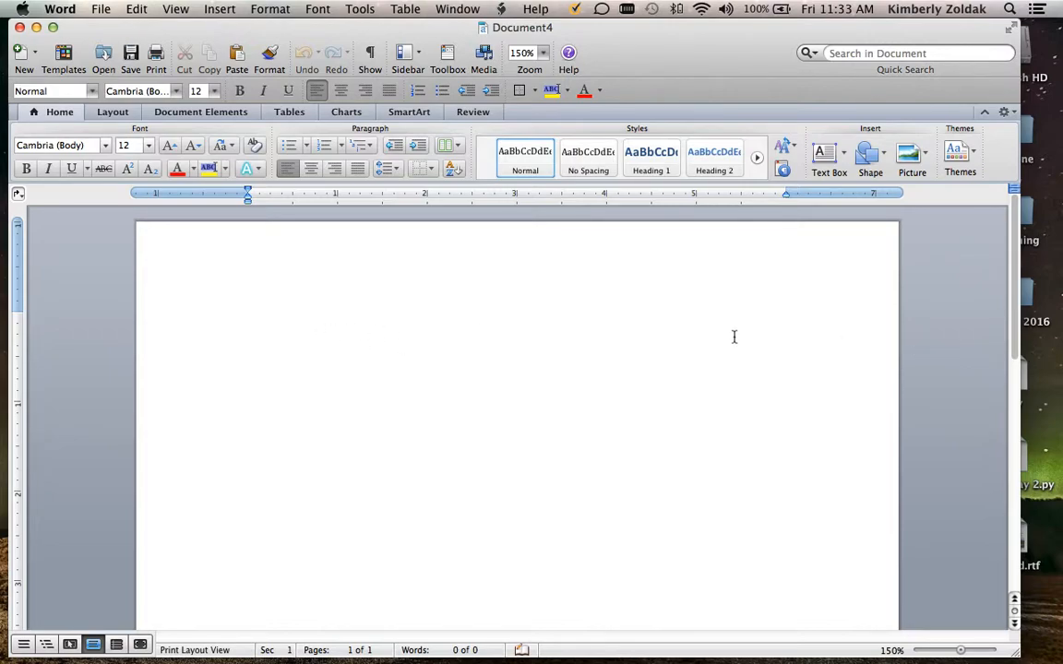
Set the document's top, bottom, left and right margins to 0
{"action": "left_click", "coordinate": [279, 7]}
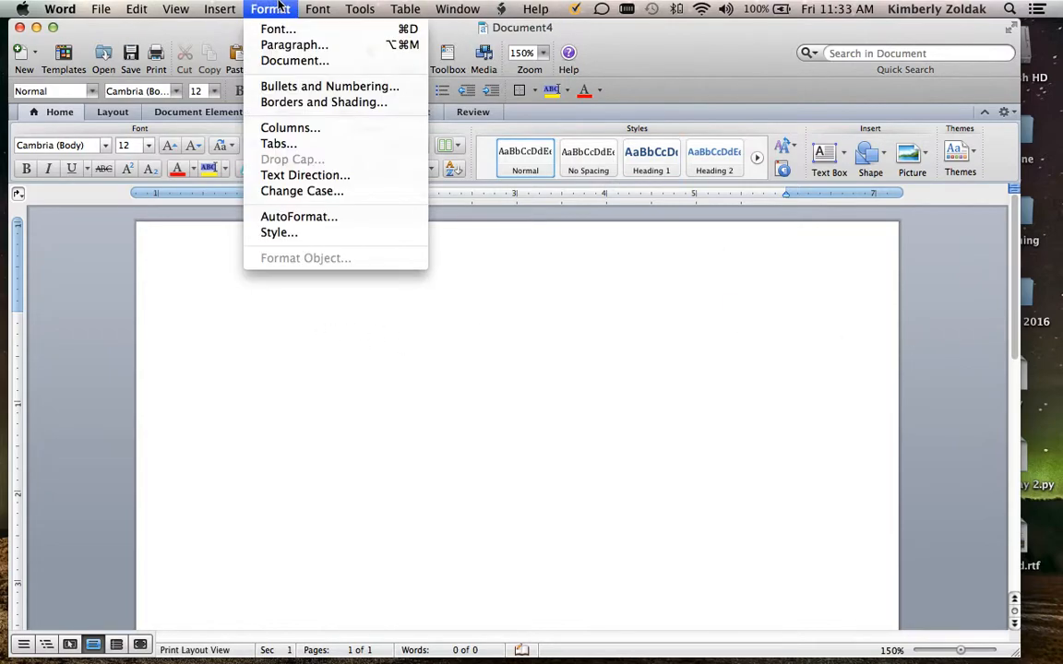
{"action": "left_click", "coordinate": [281, 60]}
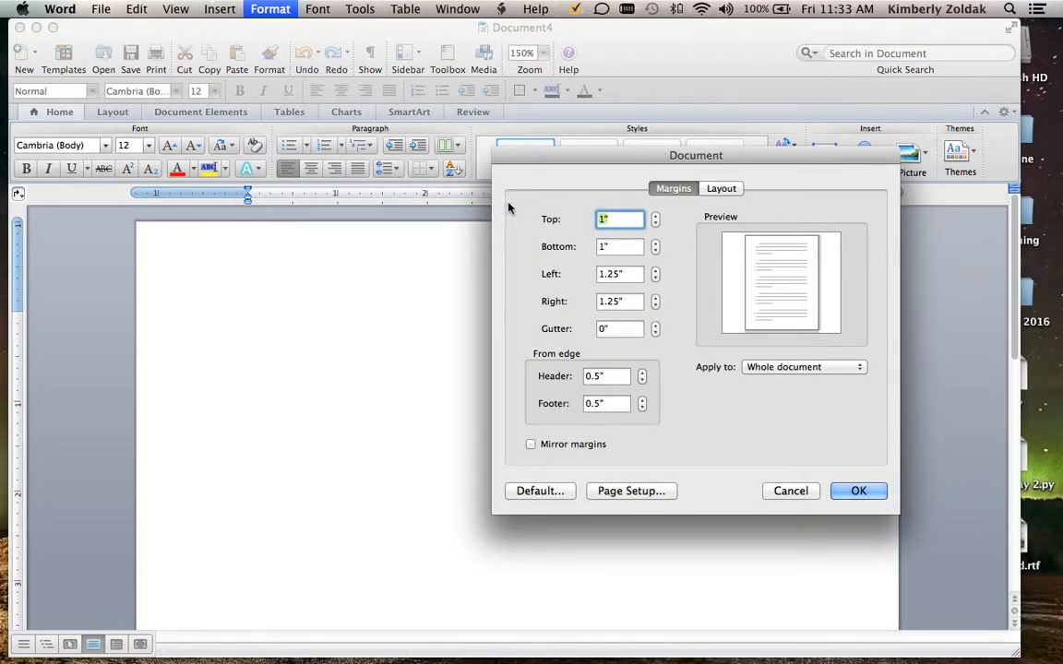
{"action": "type", "text": "0"}
{"action": "key", "text": "Tab"}
{"action": "type", "text": "0"}
{"action": "key", "text": "Tab"}
{"action": "type", "text": "0"}
{"action": "key", "text": "Tab"}
{"action": "type", "text": "0"}
Set the header and footer distances to 0, apply the margins to the whole document and ignore the printable-area warning
{"action": "left_click", "coordinate": [605, 377]}
{"action": "type", "text": "0"}
{"action": "key", "text": "Tab"}
{"action": "type", "text": "0"}
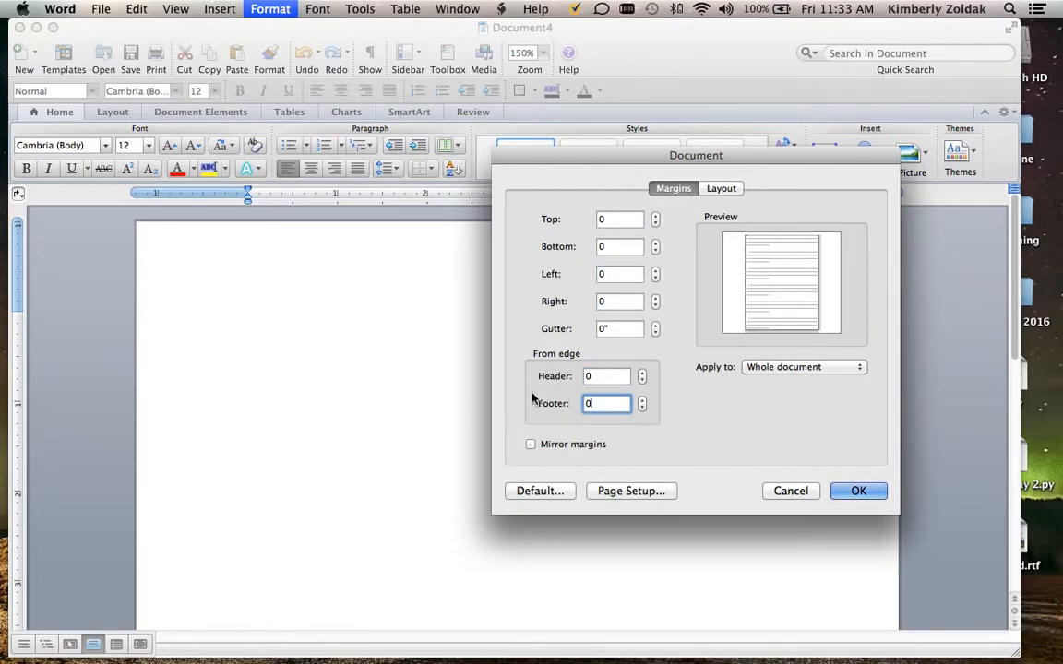
{"action": "left_click", "coordinate": [804, 368]}
{"action": "left_click", "coordinate": [807, 367]}
{"action": "left_click", "coordinate": [863, 489]}
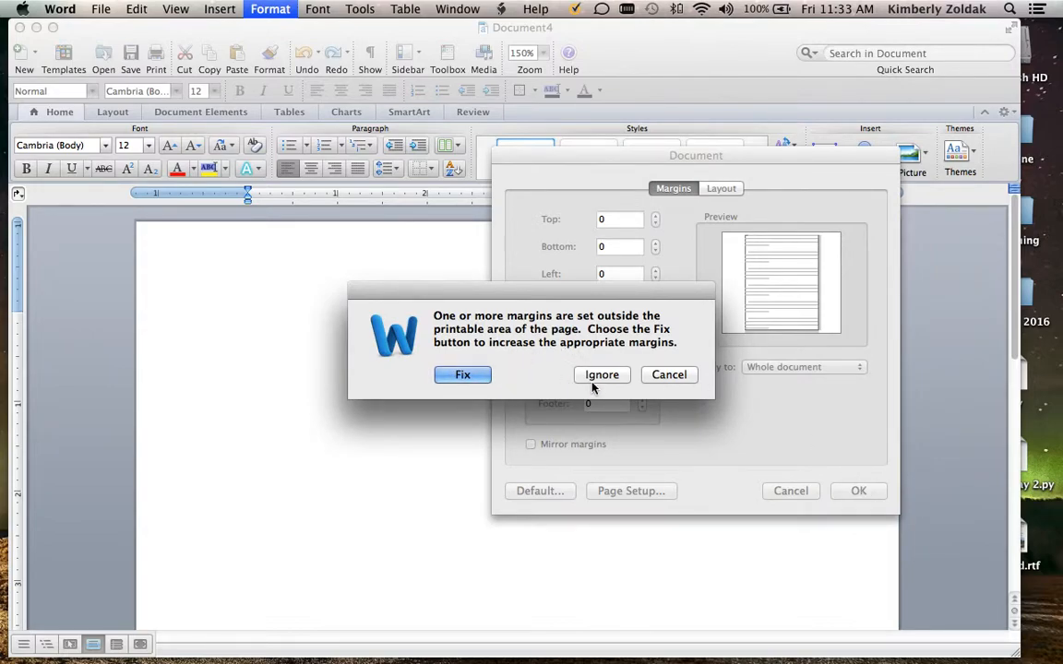
{"action": "left_click", "coordinate": [600, 375]}
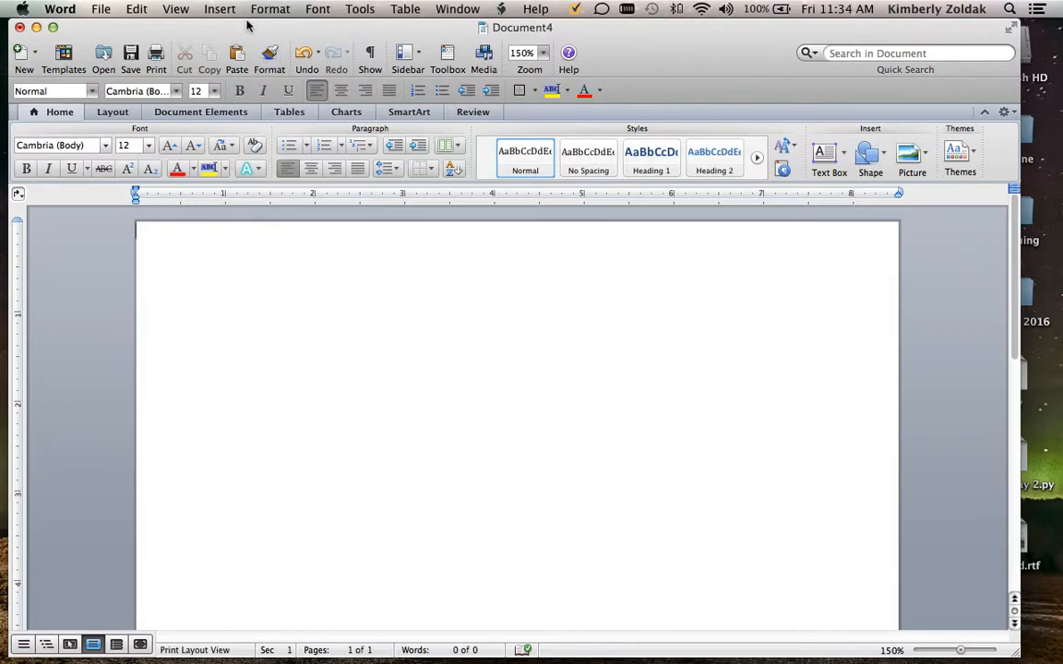
Insert four page breaks at the start of the blank document and place the cursor back on the first page
{"action": "left_click_drag", "start_coordinate": [208, 30], "coordinate": [323, 14]}
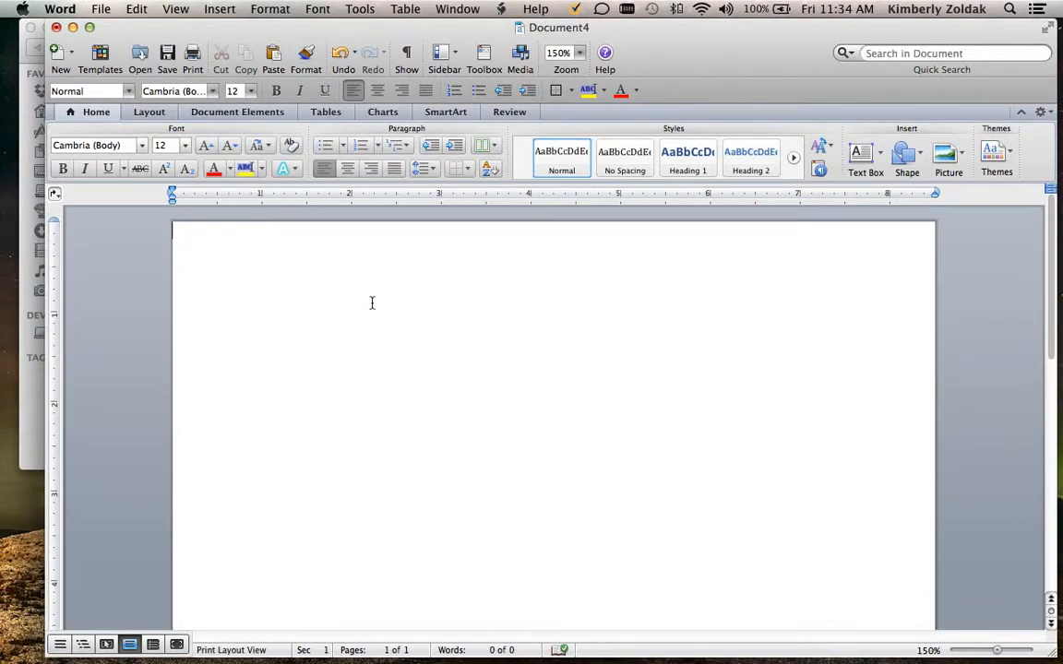
{"action": "left_click", "coordinate": [354, 265]}
{"action": "left_click", "coordinate": [236, 11]}
{"action": "left_click", "coordinate": [407, 34]}
{"action": "left_click", "coordinate": [226, 9]}
{"action": "mouse_move", "coordinate": [231, 29]}
{"action": "left_click", "coordinate": [403, 31]}
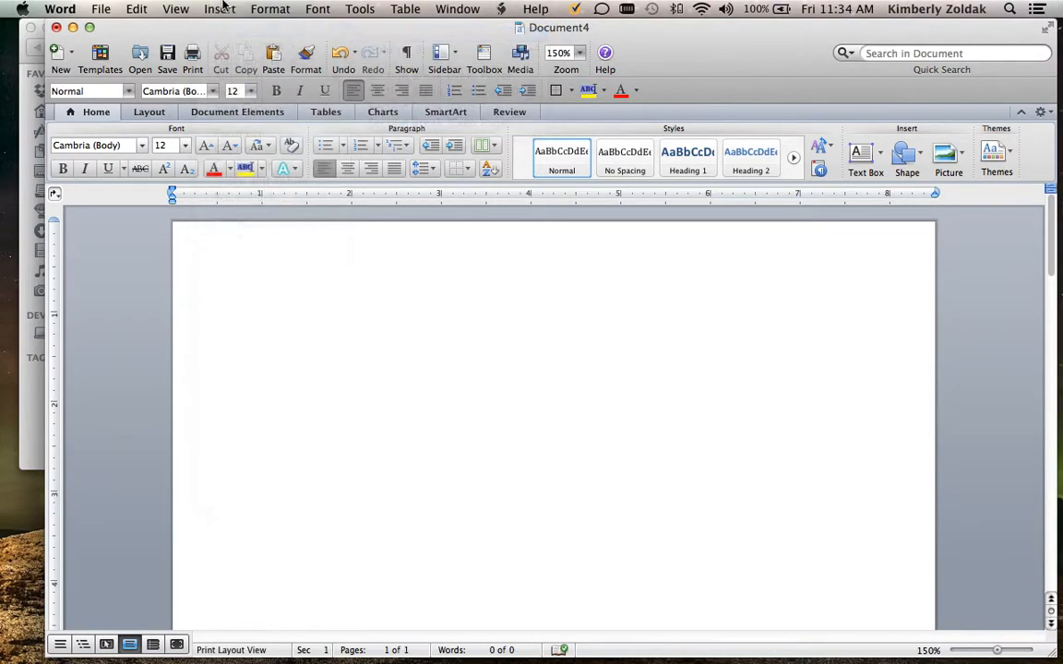
{"action": "left_click", "coordinate": [220, 9]}
{"action": "left_click", "coordinate": [391, 33]}
{"action": "left_click", "coordinate": [223, 9]}
{"action": "left_click", "coordinate": [403, 33]}
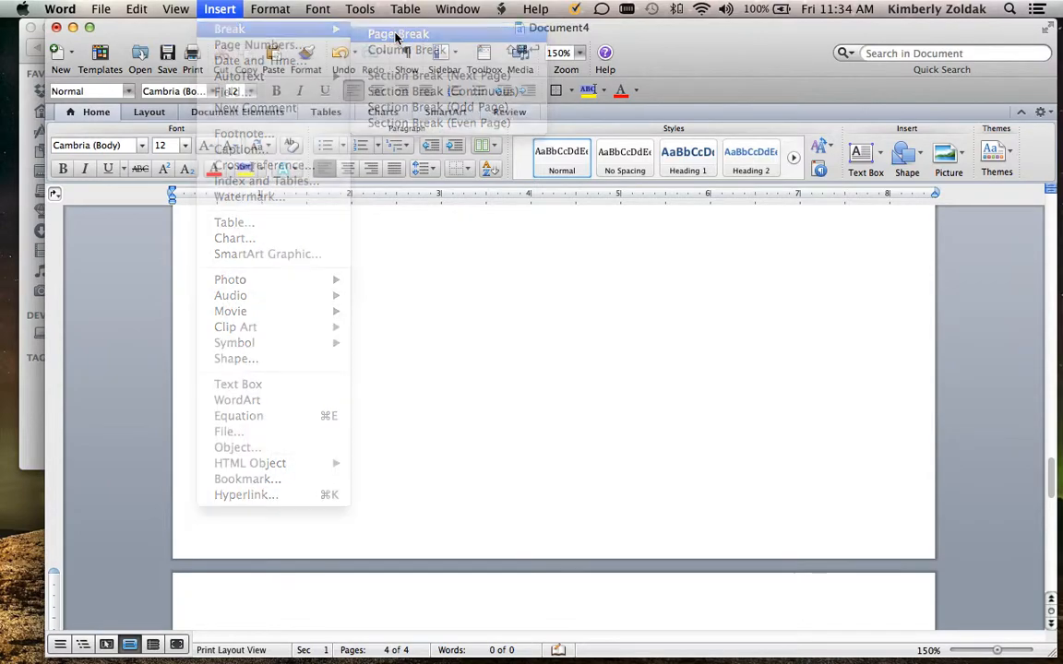
{"action": "scroll", "coordinate": [429, 319], "scroll_direction": "up", "scroll_amount": 15}
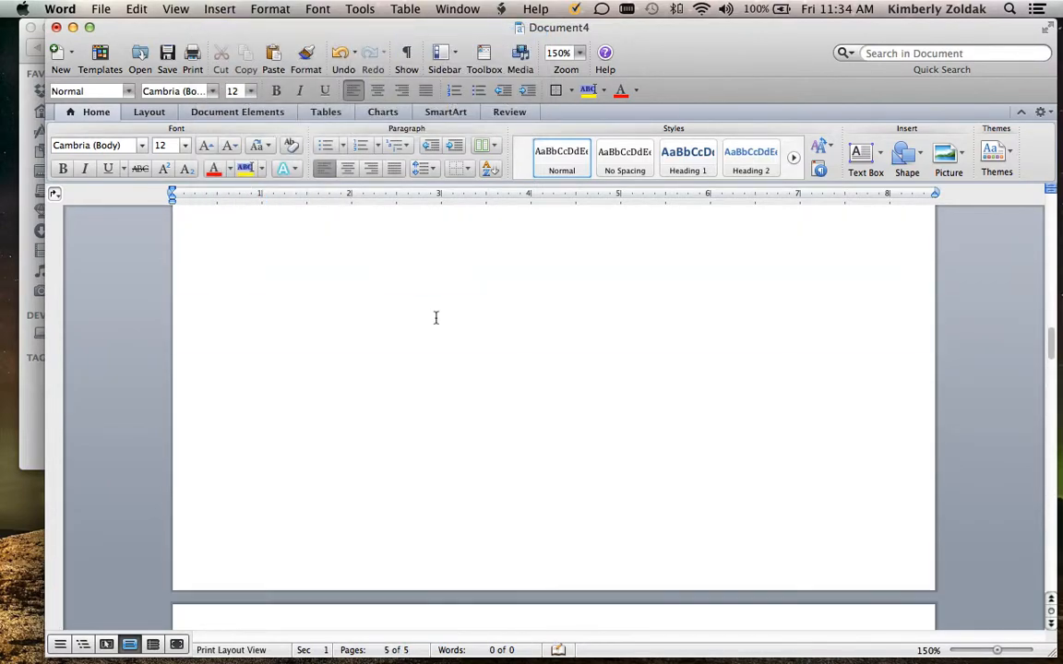
{"action": "scroll", "coordinate": [438, 316], "scroll_direction": "up", "scroll_amount": 5}
{"action": "left_click", "coordinate": [428, 309]}
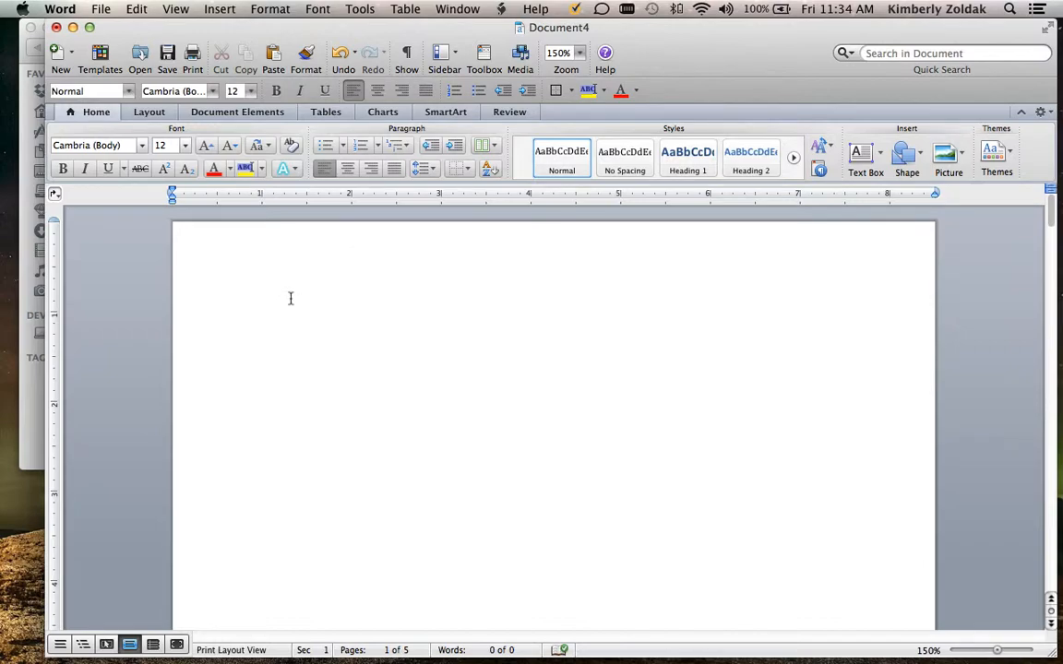
Insert the picture file 1.jpg from the combine folder into the document
{"action": "left_click_drag", "start_coordinate": [314, 25], "coordinate": [343, 25]}
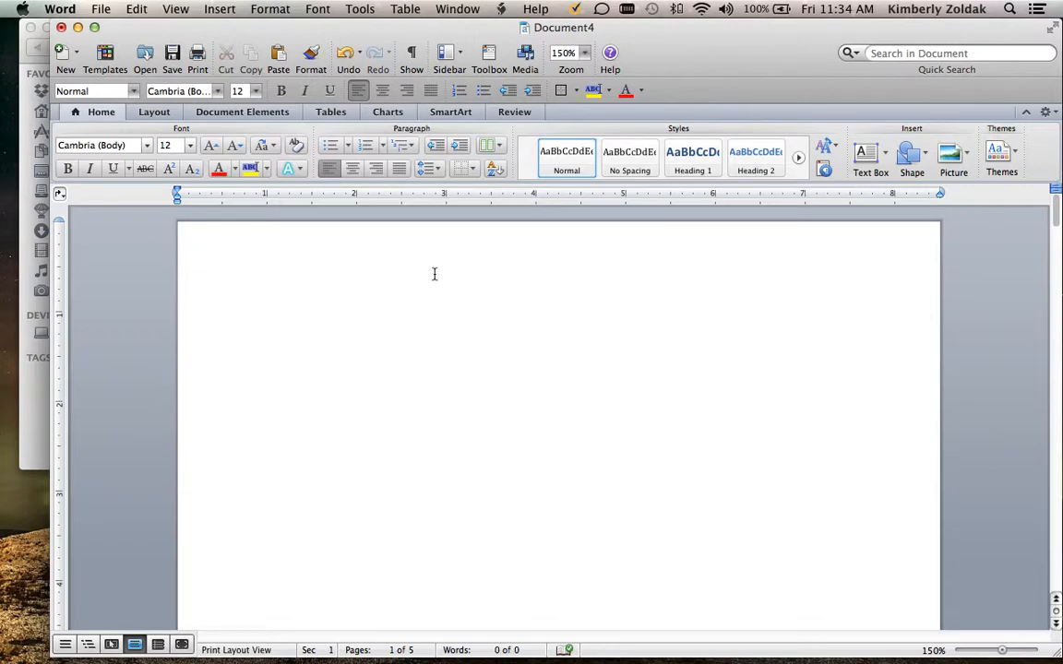
{"action": "left_click", "coordinate": [219, 8]}
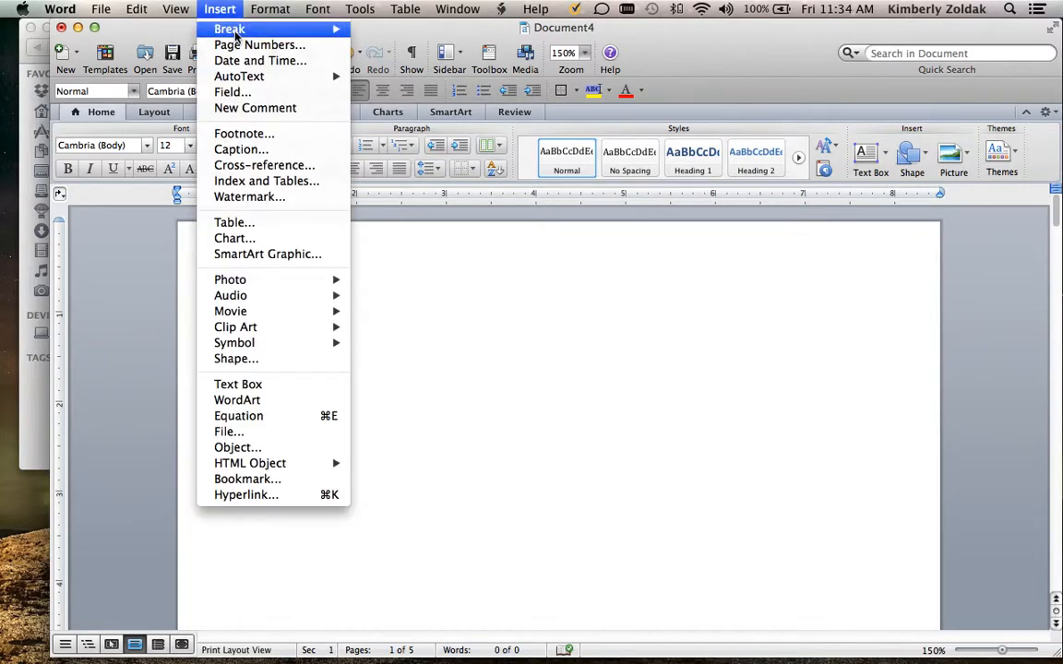
{"action": "mouse_move", "coordinate": [230, 280]}
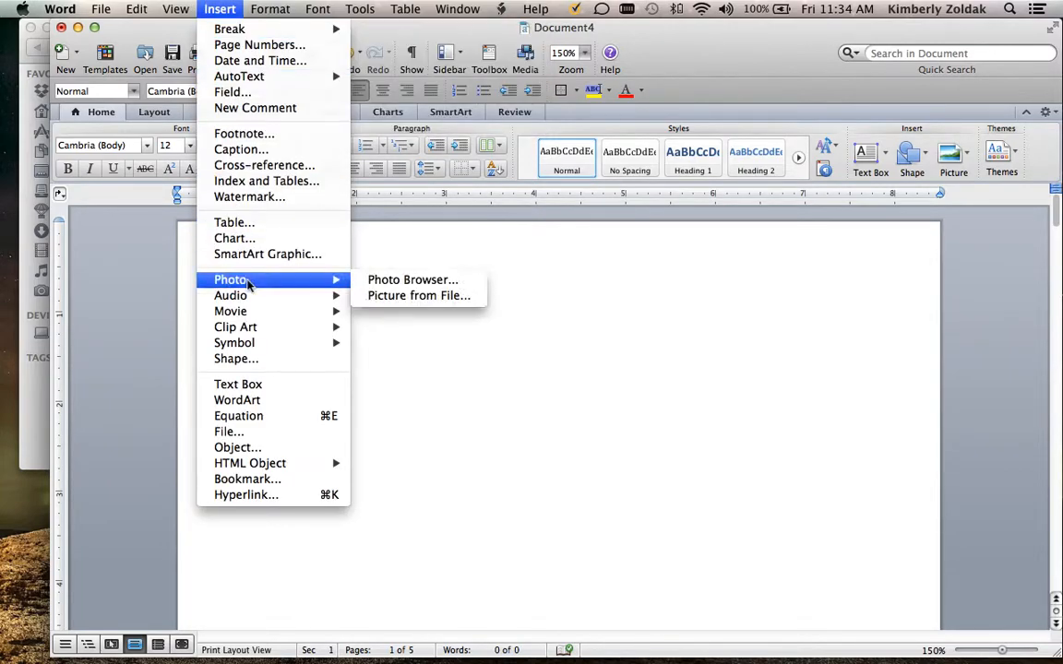
{"action": "left_click", "coordinate": [388, 300]}
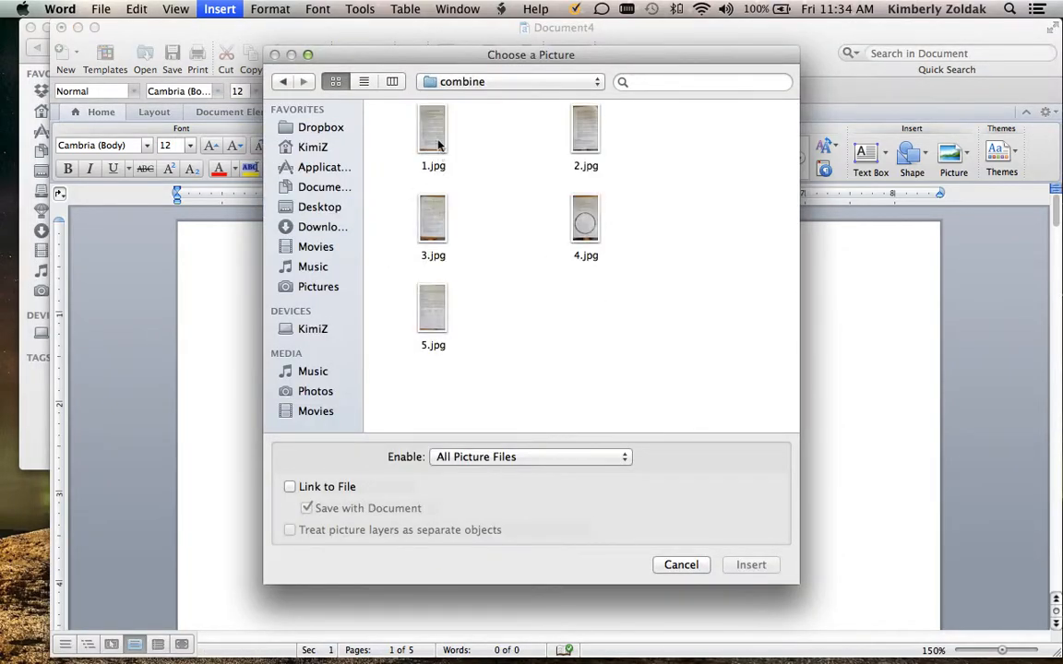
{"action": "left_click", "coordinate": [434, 138]}
{"action": "left_click", "coordinate": [752, 562]}
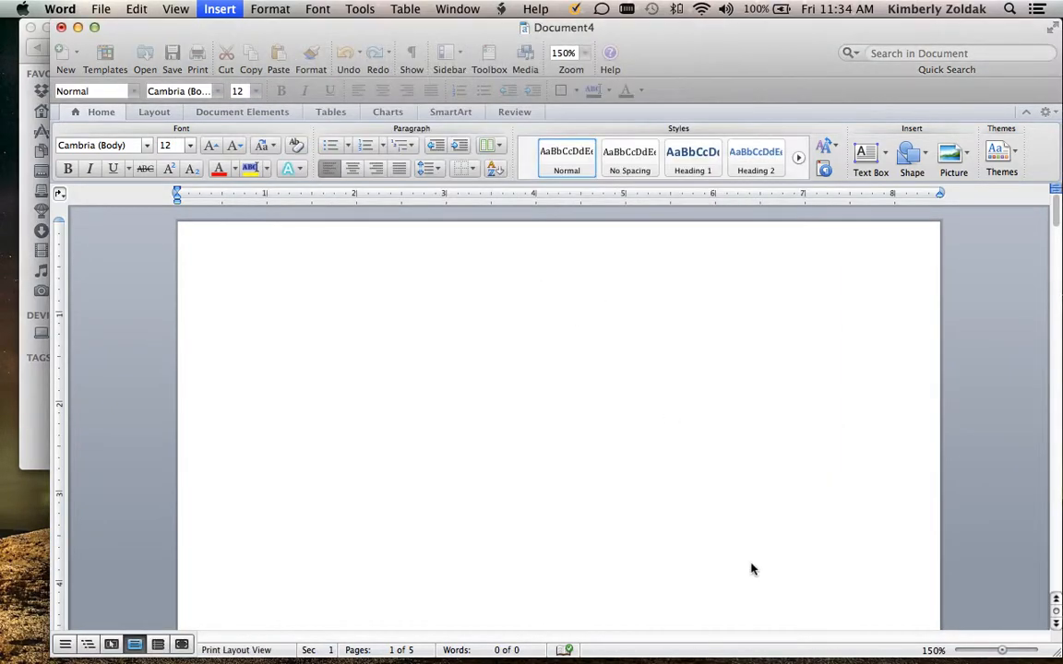
Move the inserted worksheet picture from the second page up to the first page
{"action": "scroll", "coordinate": [735, 515], "scroll_direction": "up", "scroll_amount": 5}
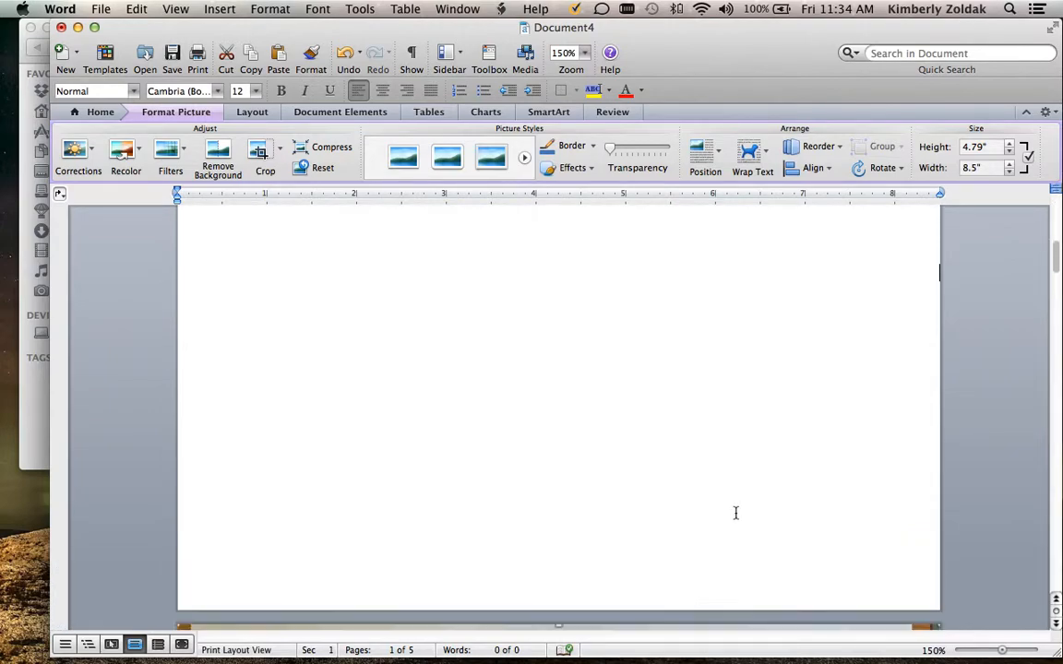
{"action": "scroll", "coordinate": [733, 509], "scroll_direction": "down", "scroll_amount": 5}
{"action": "scroll", "coordinate": [735, 513], "scroll_direction": "up", "scroll_amount": 5}
{"action": "scroll", "coordinate": [735, 512], "scroll_direction": "down", "scroll_amount": 6}
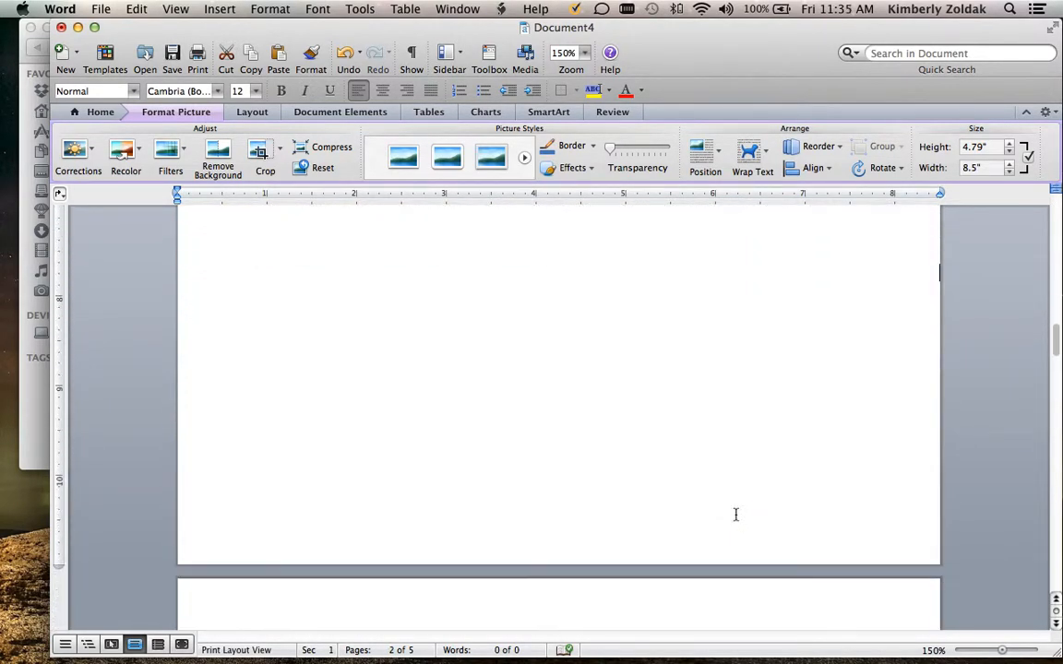
{"action": "scroll", "coordinate": [737, 515], "scroll_direction": "up", "scroll_amount": 5}
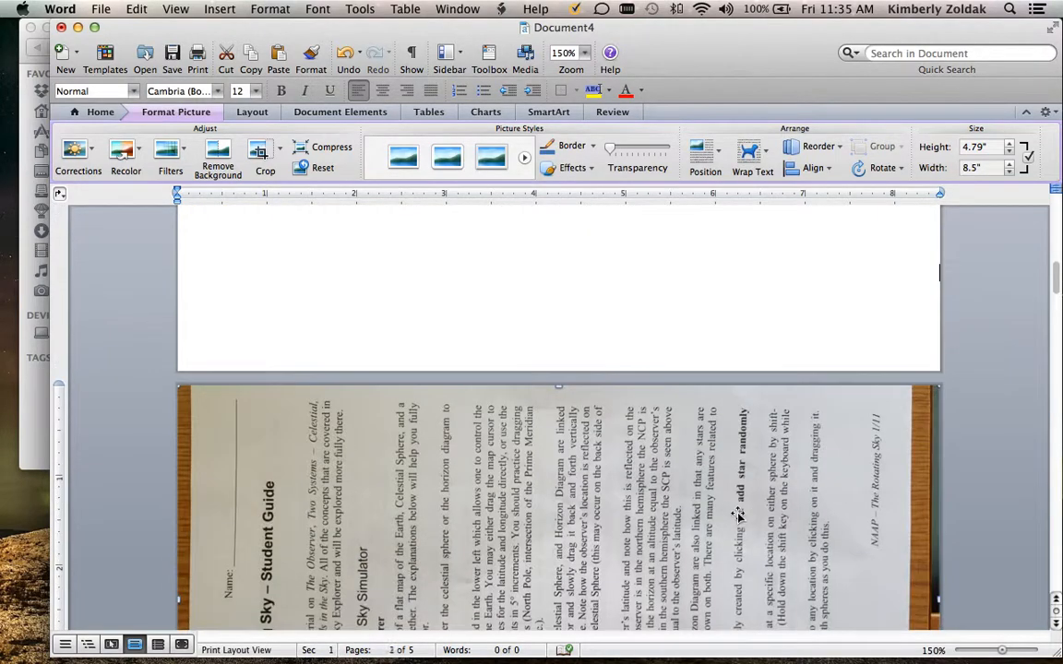
{"action": "scroll", "coordinate": [600, 472], "scroll_direction": "down", "scroll_amount": 1}
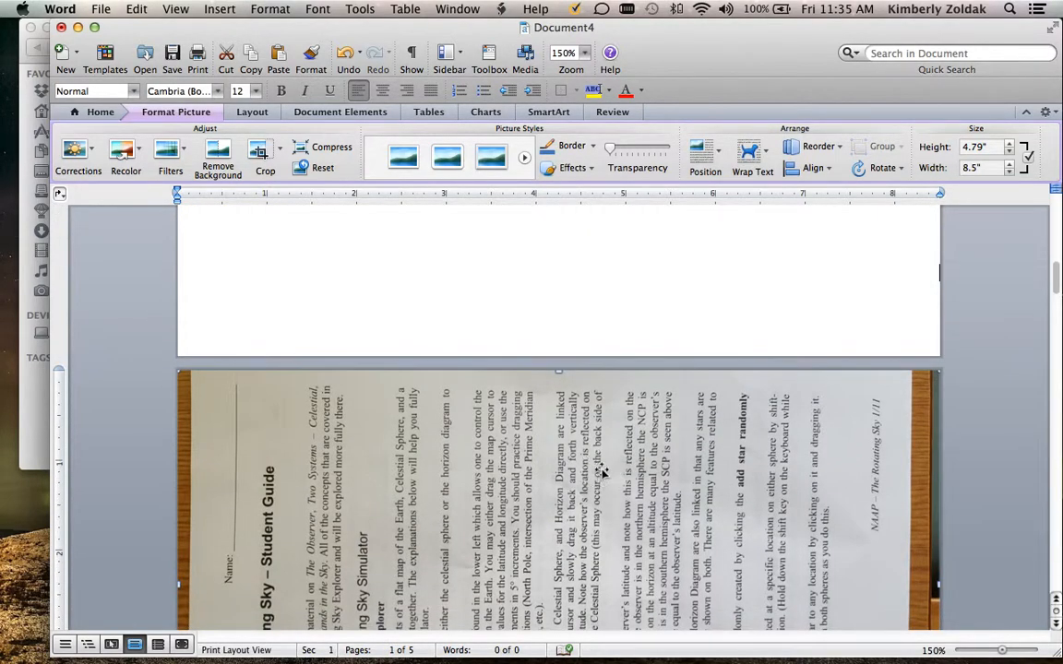
{"action": "left_click_drag", "start_coordinate": [593, 452], "coordinate": [599, 233]}
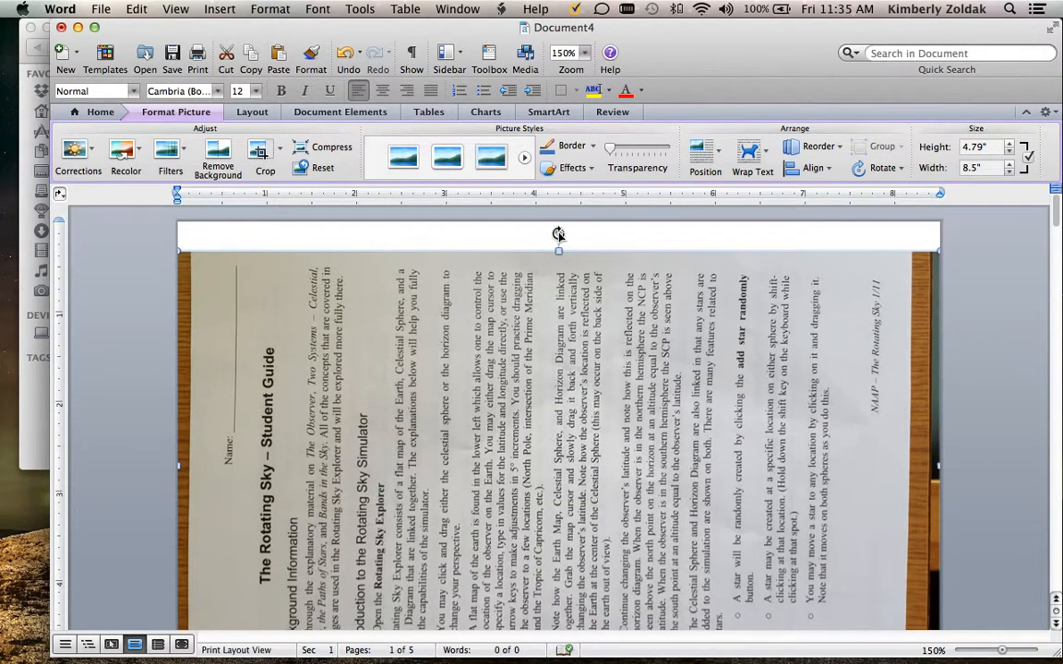
Try rotating the picture a quarter turn counter-clockwise, first freehand and then with the Rotate command, undoing each attempt
{"action": "left_click_drag", "start_coordinate": [558, 231], "coordinate": [777, 466]}
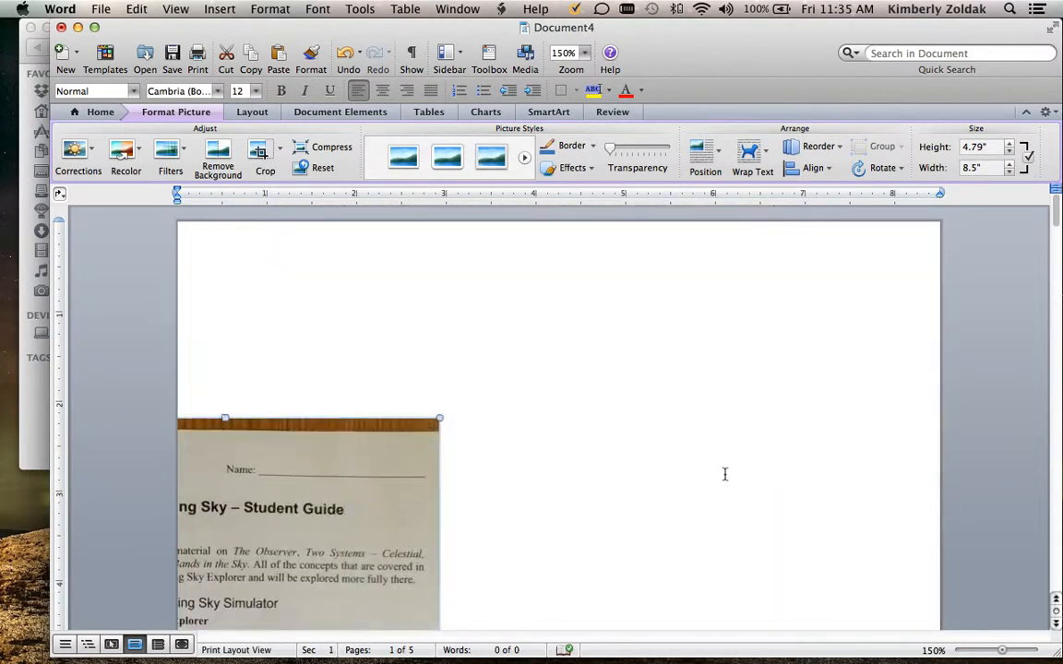
{"action": "left_click", "coordinate": [343, 55]}
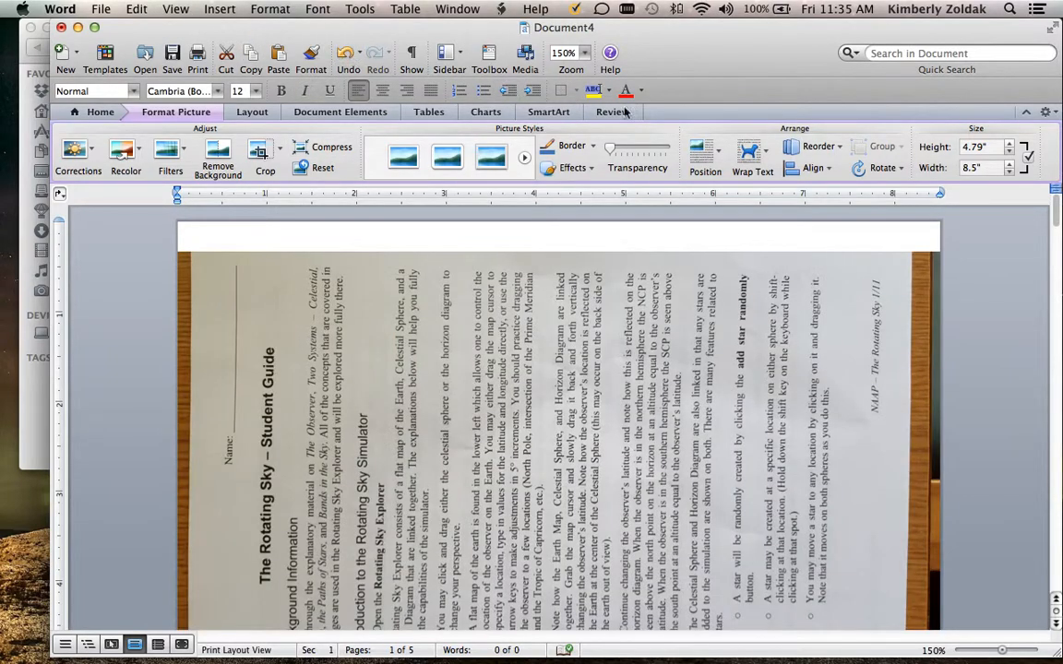
{"action": "left_click", "coordinate": [878, 168]}
{"action": "left_click", "coordinate": [913, 191]}
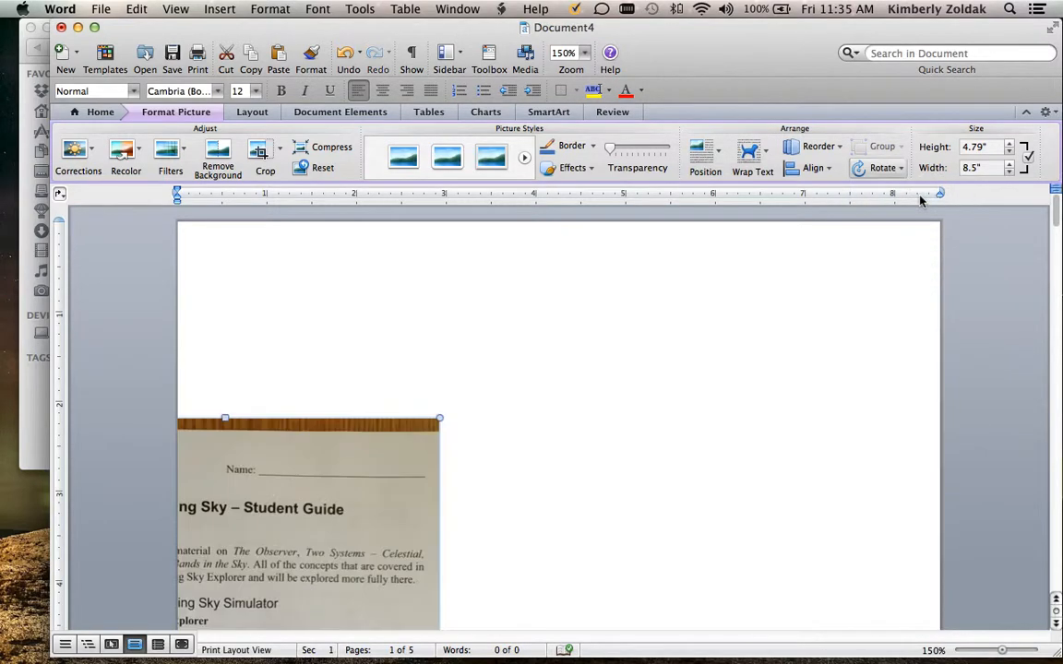
{"action": "scroll", "coordinate": [465, 367], "scroll_direction": "down", "scroll_amount": 5}
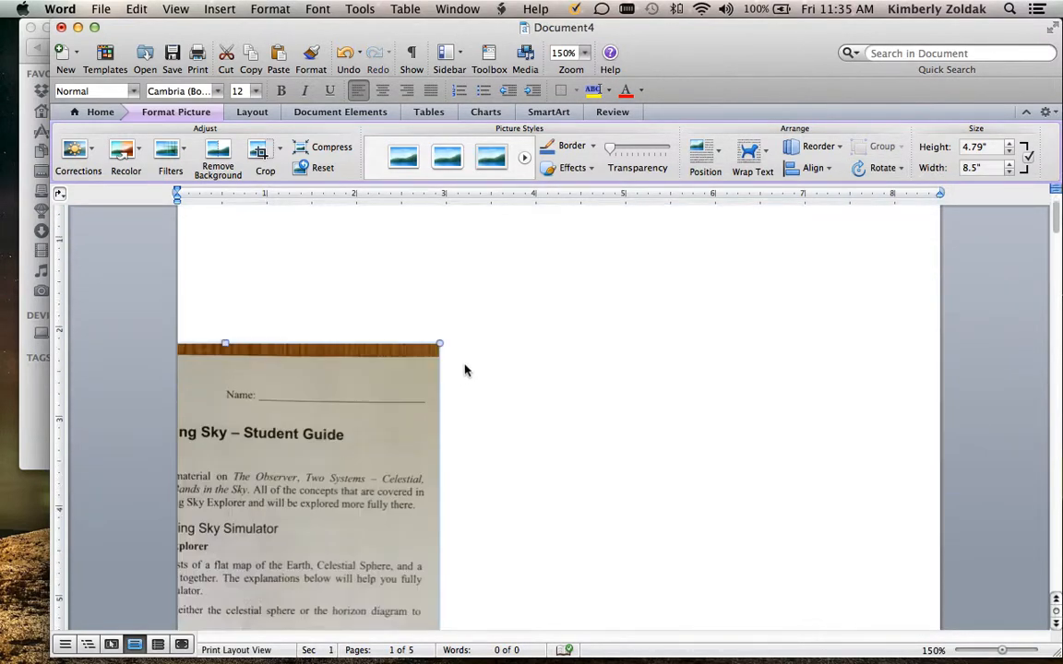
{"action": "left_click", "coordinate": [343, 54]}
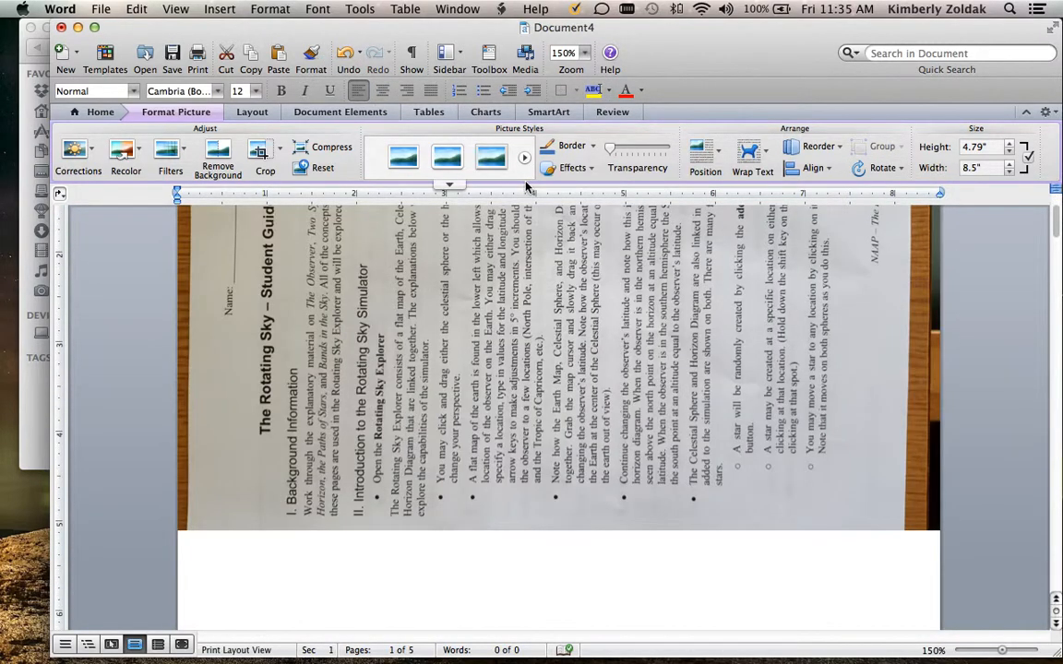
Set the picture's rotation to 270° in its Format Picture size settings
{"action": "right_click", "coordinate": [525, 339]}
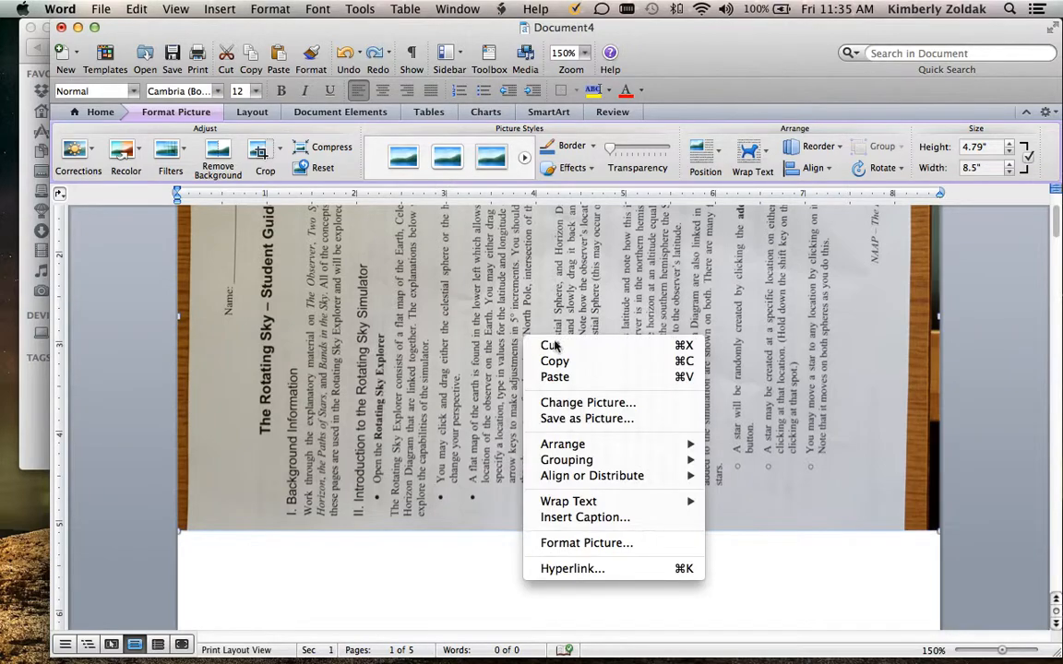
{"action": "left_click", "coordinate": [621, 547]}
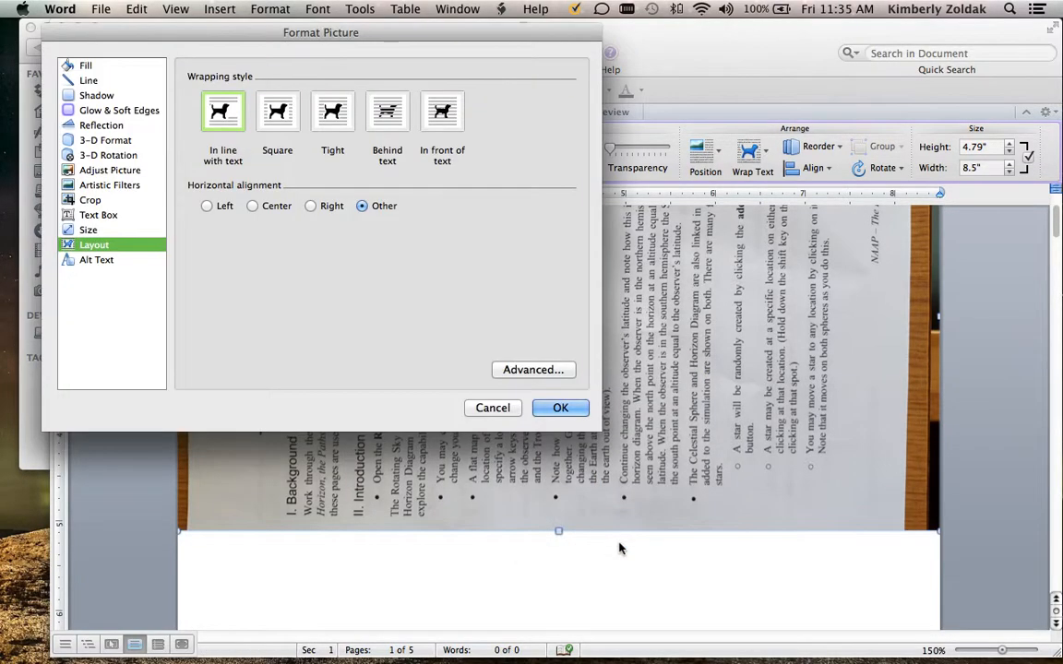
{"action": "left_click", "coordinate": [88, 230]}
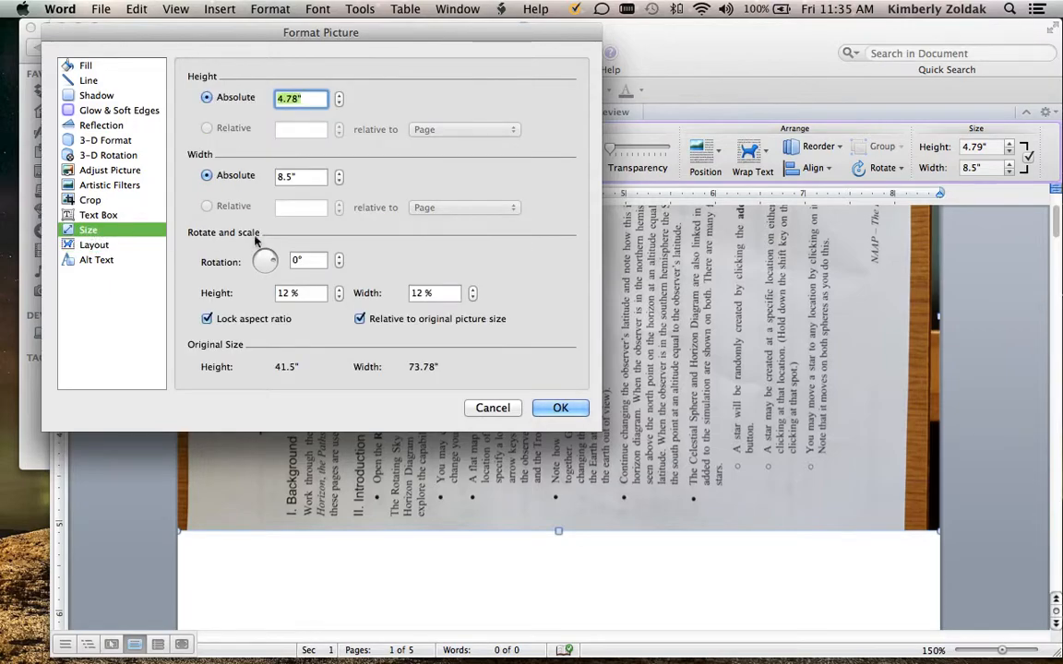
{"action": "left_click", "coordinate": [294, 261]}
{"action": "type", "text": "90"}
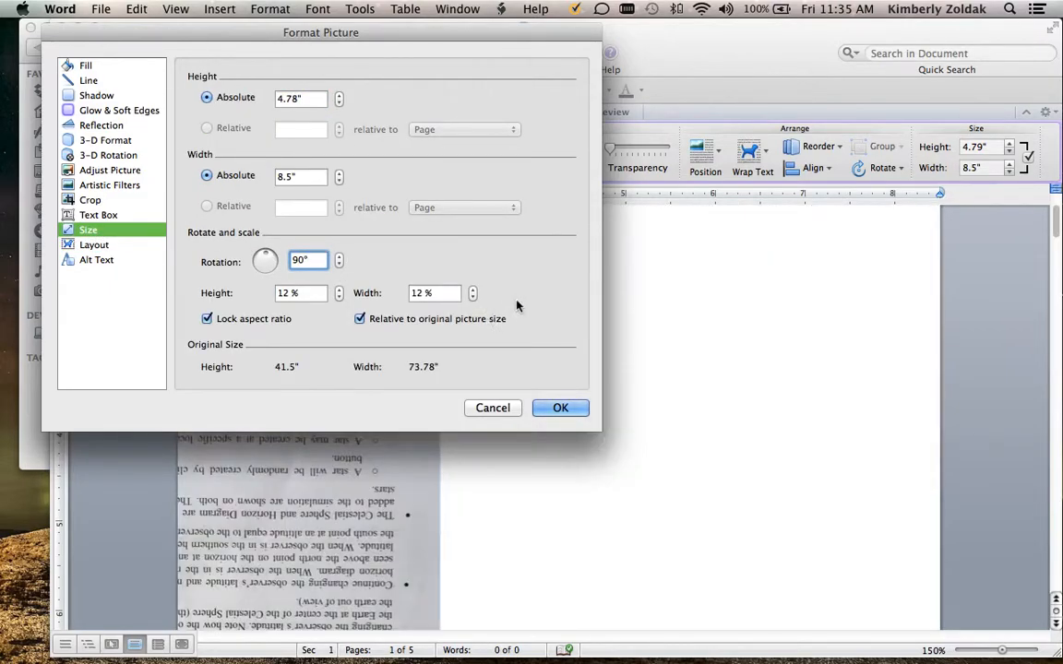
{"action": "key", "text": "BackSpace"}
{"action": "key", "text": "BackSpace"}
{"action": "type", "text": "180"}
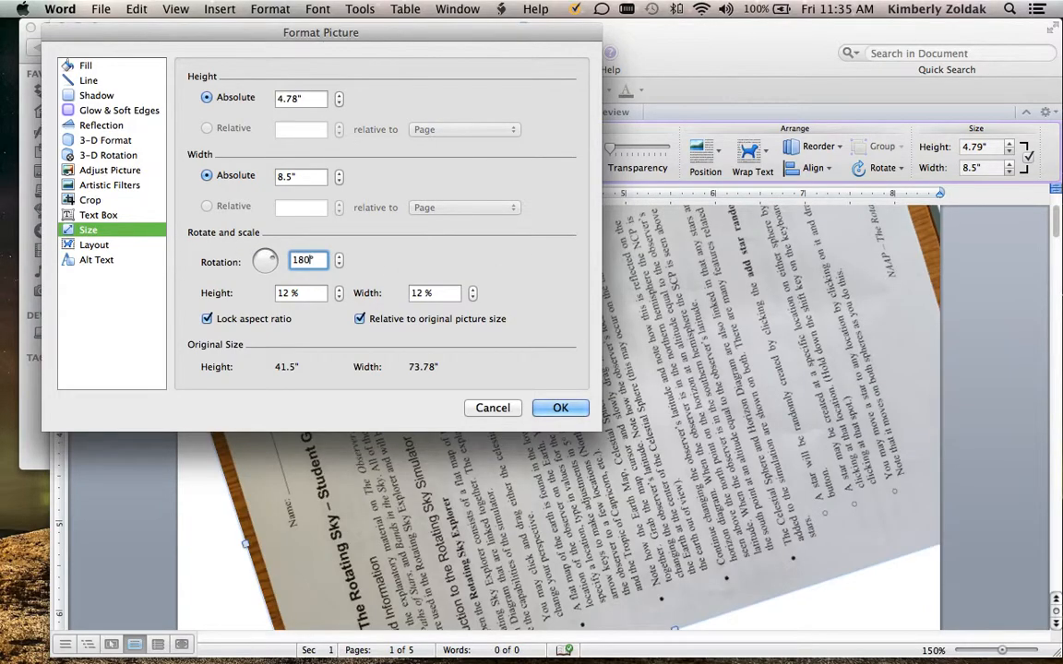
{"action": "key", "text": "BackSpace"}
{"action": "key", "text": "BackSpace"}
{"action": "key", "text": "BackSpace"}
{"action": "type", "text": "2"}
{"action": "type", "text": "0"}
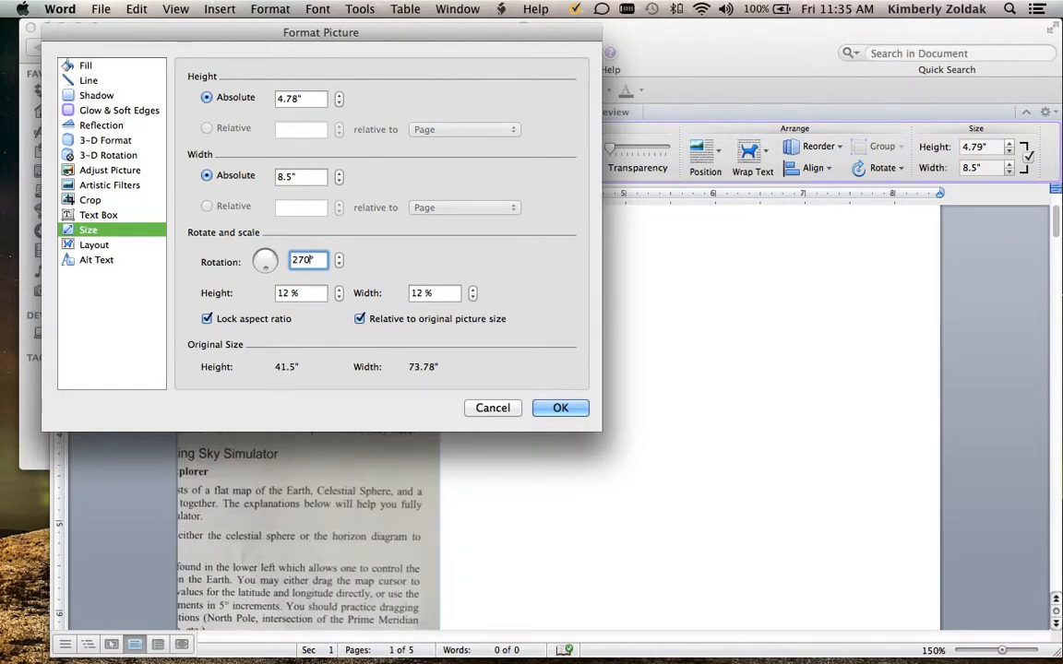
Set the rotated picture's wrapping style to Tight and its horizontal alignment to Center, and apply the picture formatting
{"action": "left_click", "coordinate": [101, 245]}
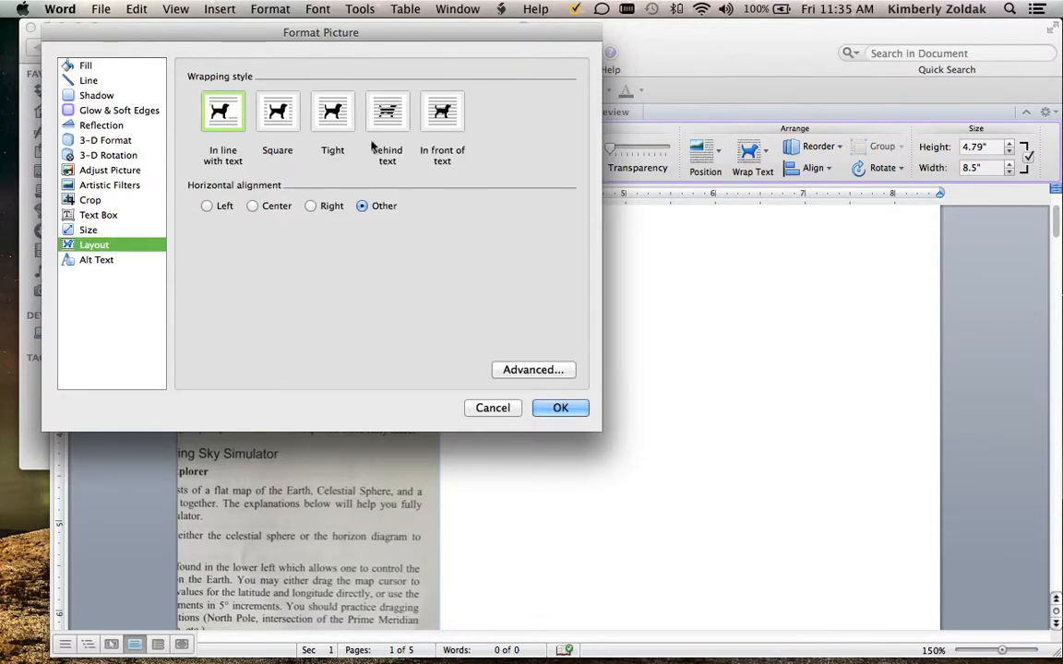
{"action": "left_click", "coordinate": [326, 123]}
{"action": "left_click", "coordinate": [254, 206]}
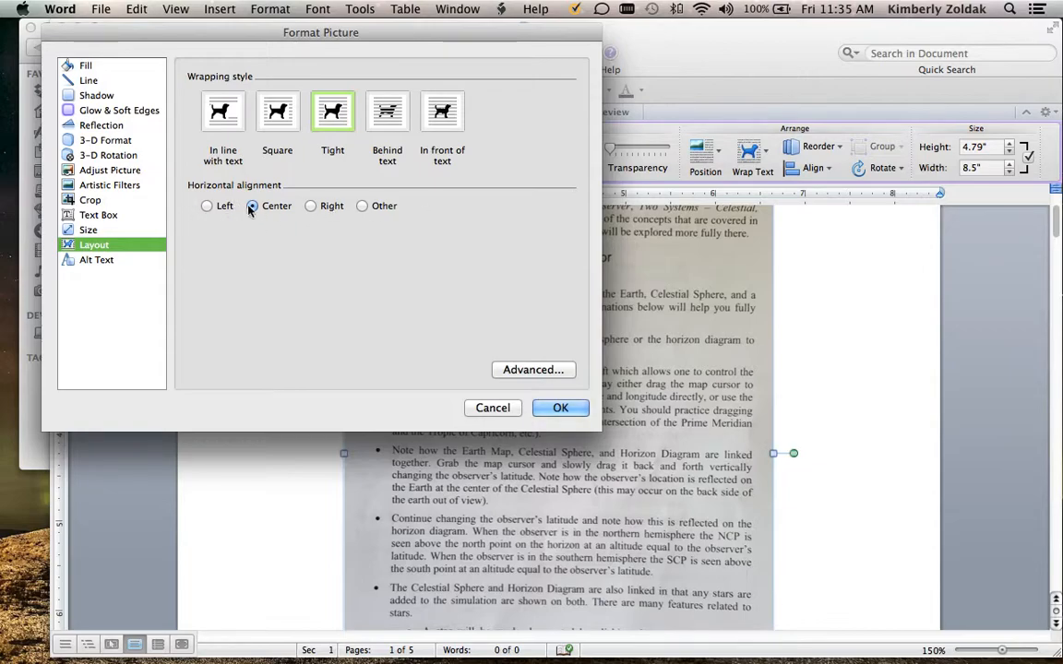
{"action": "left_click", "coordinate": [562, 414]}
Crop the wooden strip and blank margin off the top of the first-page picture, down to just above the Name line
{"action": "scroll", "coordinate": [284, 290], "scroll_direction": "up", "scroll_amount": 5}
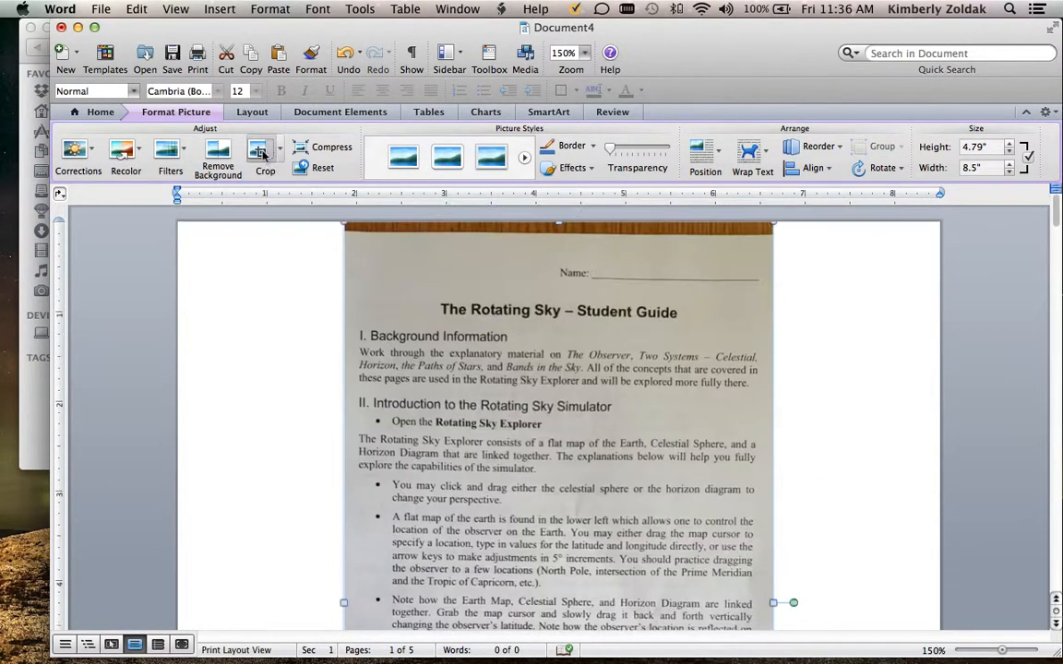
{"action": "left_click", "coordinate": [260, 150]}
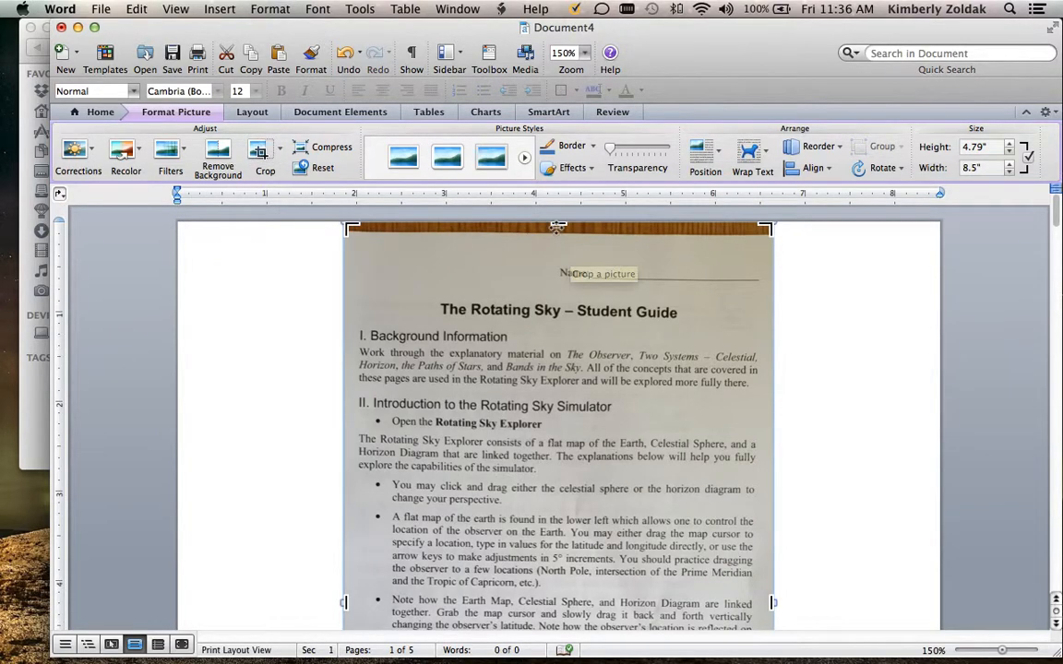
{"action": "left_click_drag", "start_coordinate": [558, 222], "coordinate": [558, 268]}
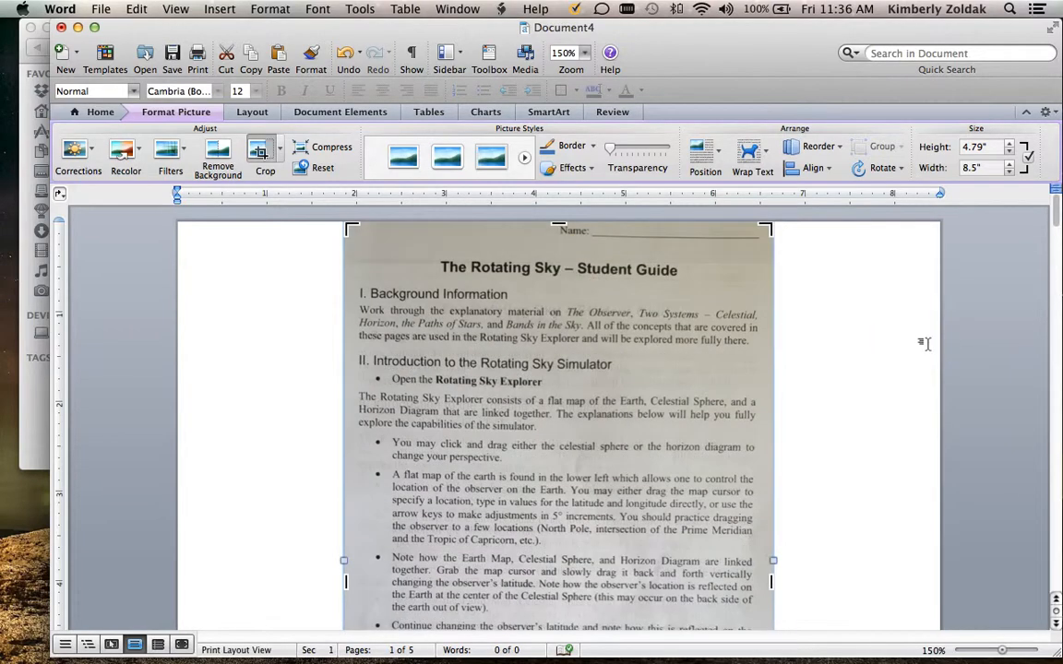
{"action": "left_click", "coordinate": [884, 338]}
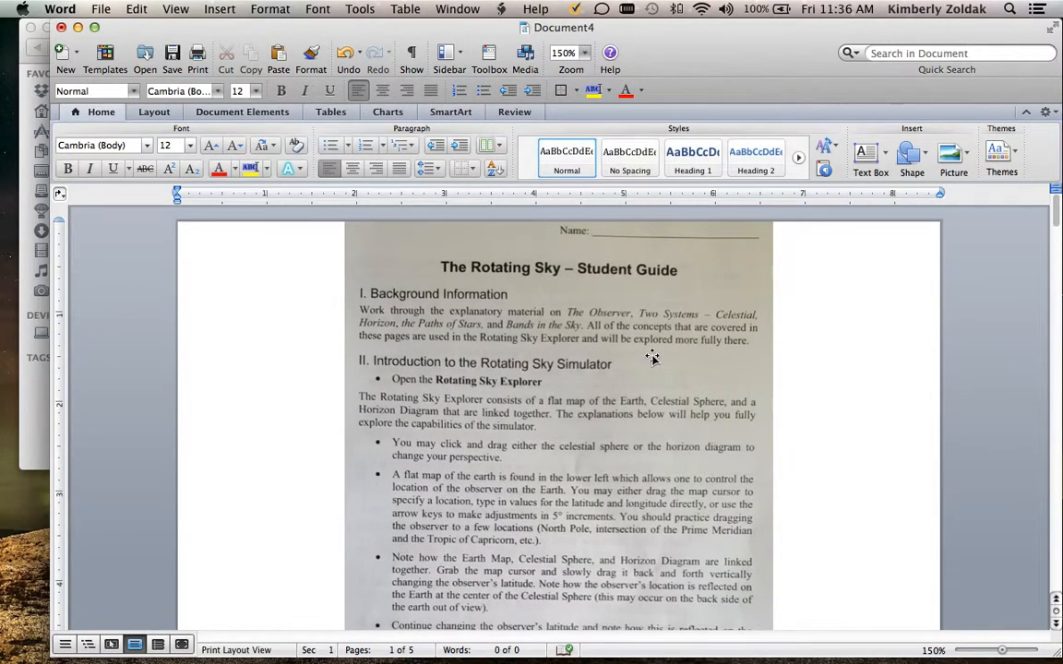
Shift the first-page picture until its left edge sits about 1" across the page, and crop the desk strip off its bottom
{"action": "left_click_drag", "start_coordinate": [651, 357], "coordinate": [574, 387]}
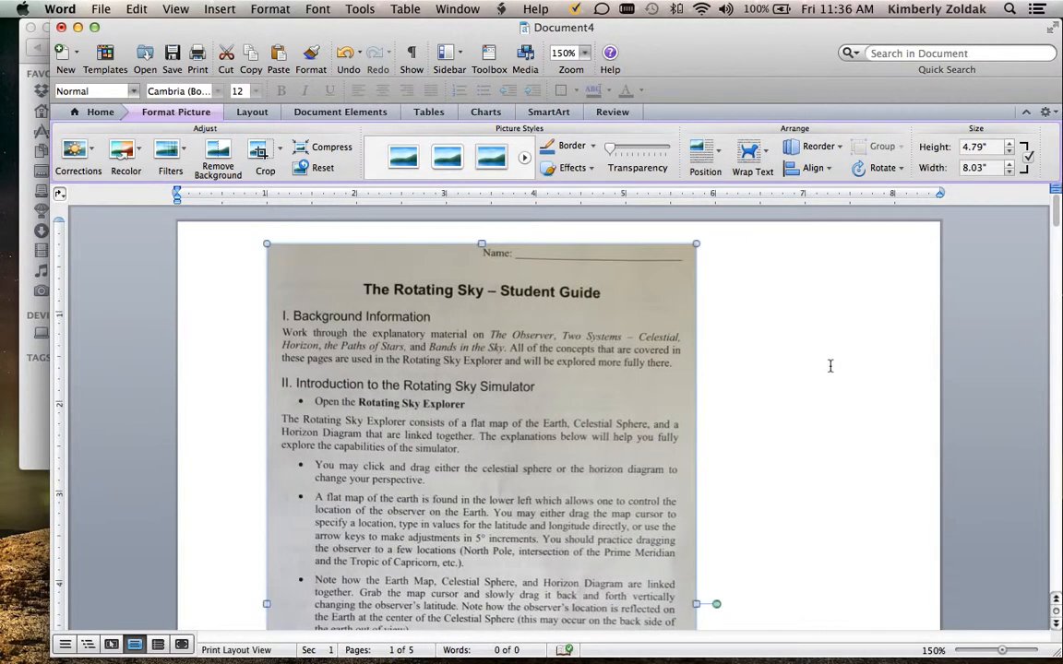
{"action": "scroll", "coordinate": [820, 366], "scroll_direction": "down", "scroll_amount": 10}
{"action": "scroll", "coordinate": [825, 366], "scroll_direction": "down", "scroll_amount": 12}
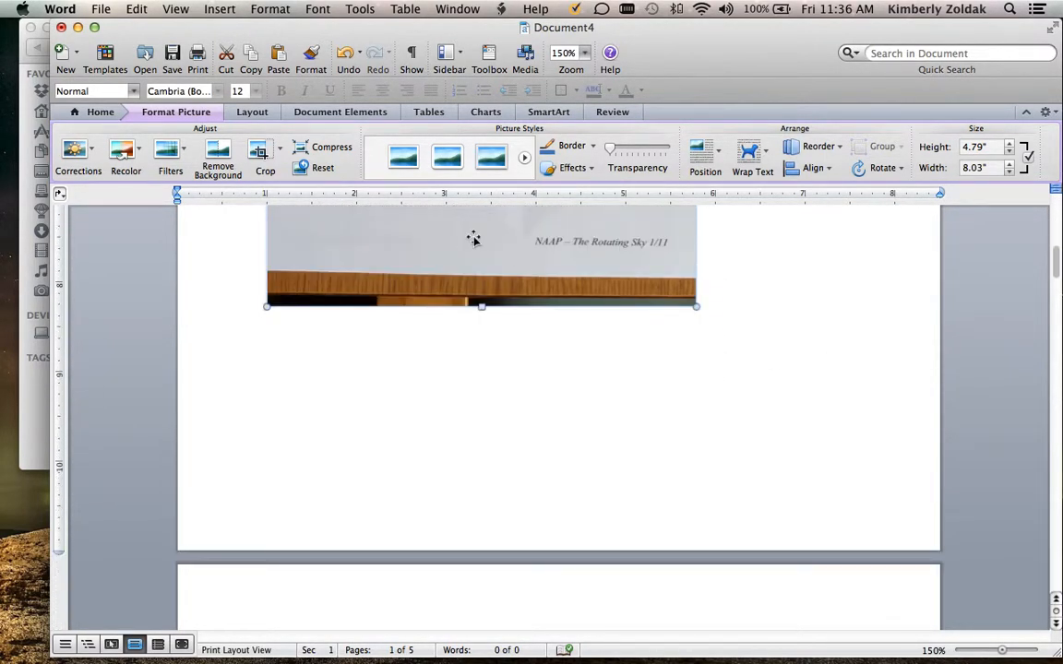
{"action": "left_click", "coordinate": [262, 155]}
{"action": "left_click_drag", "start_coordinate": [480, 305], "coordinate": [481, 249]}
{"action": "left_click", "coordinate": [772, 258]}
Enlarge the cropped first-page picture proportionally to about 6.75" wide and reposition it to fill the page with even margins
{"action": "scroll", "coordinate": [771, 263], "scroll_direction": "up", "scroll_amount": 10}
{"action": "left_click_drag", "start_coordinate": [508, 338], "coordinate": [458, 339]}
{"action": "scroll", "coordinate": [666, 337], "scroll_direction": "down", "scroll_amount": 4}
{"action": "scroll", "coordinate": [682, 340], "scroll_direction": "down", "scroll_amount": 15}
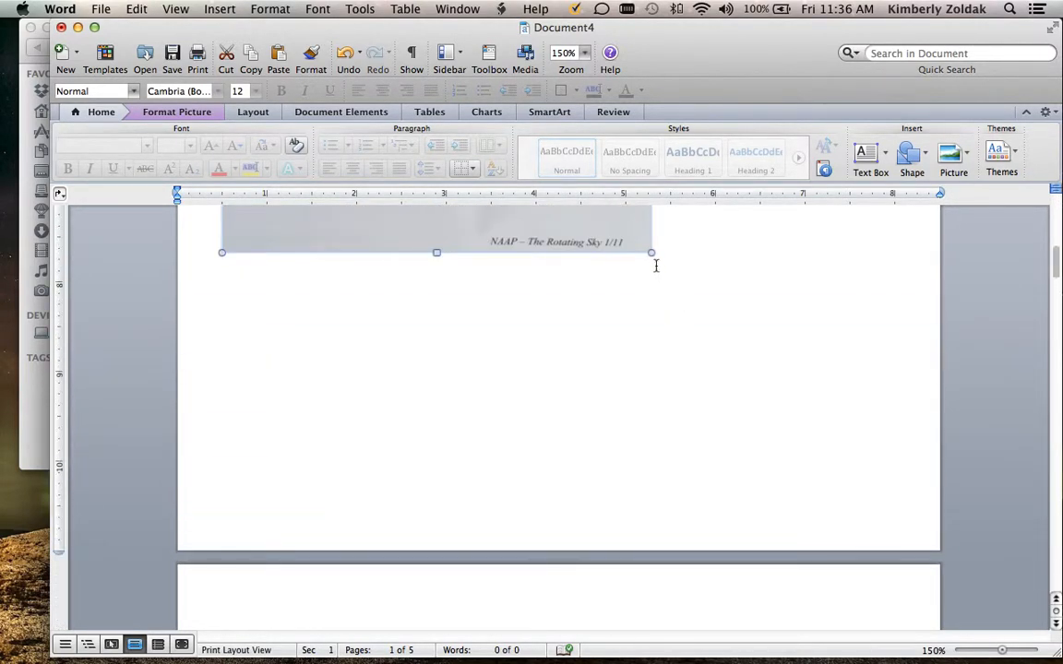
{"action": "left_click_drag", "start_coordinate": [650, 252], "coordinate": [817, 459]}
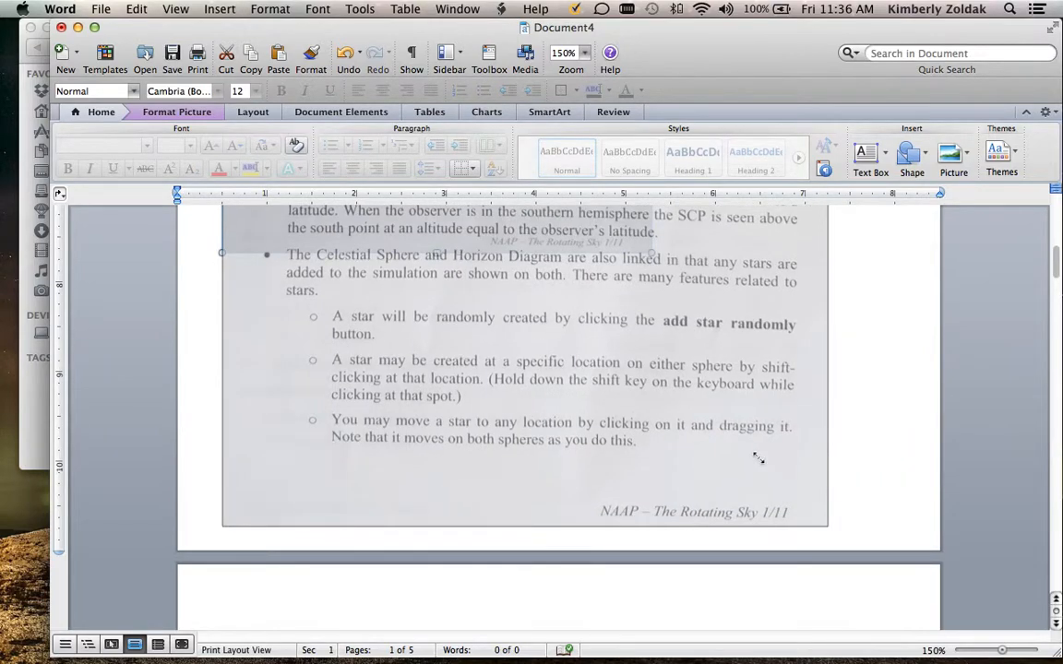
{"action": "left_click_drag", "start_coordinate": [679, 418], "coordinate": [724, 420]}
Try to stretch the first-page picture slightly from its upper-left corner and nudge it a little to the left
{"action": "scroll", "coordinate": [742, 480], "scroll_direction": "up", "scroll_amount": 6}
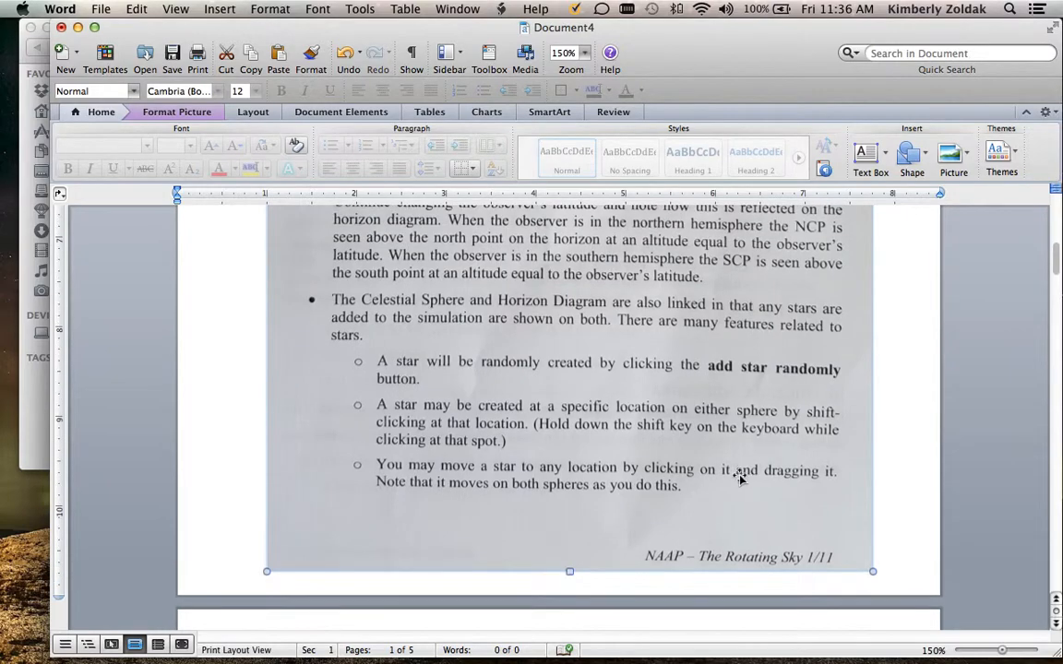
{"action": "scroll", "coordinate": [717, 458], "scroll_direction": "up", "scroll_amount": 7}
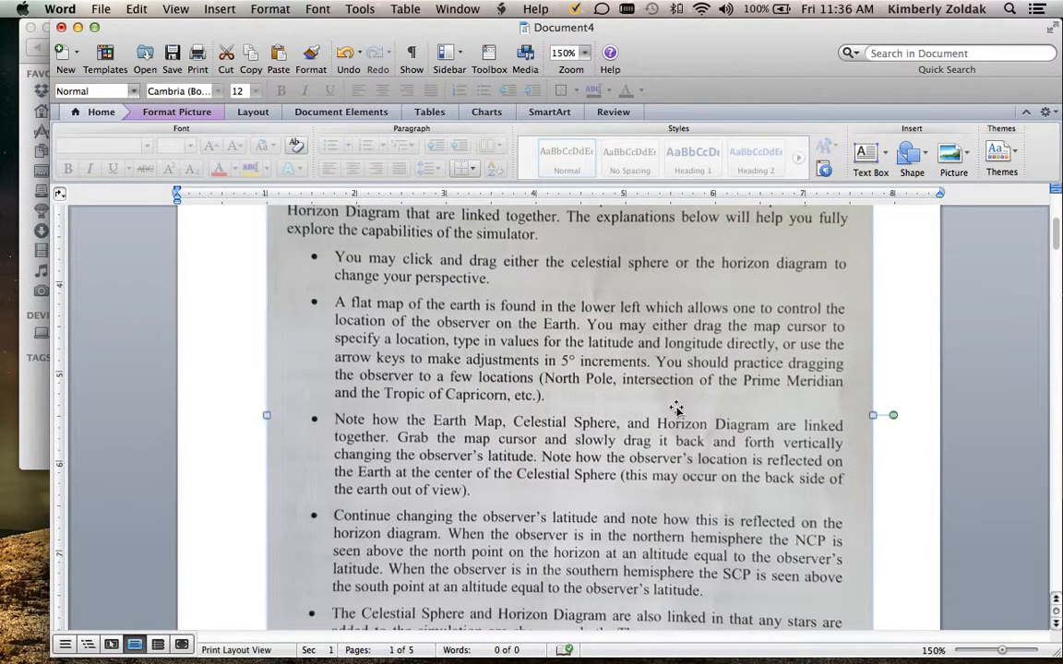
{"action": "scroll", "coordinate": [674, 408], "scroll_direction": "up", "scroll_amount": 2}
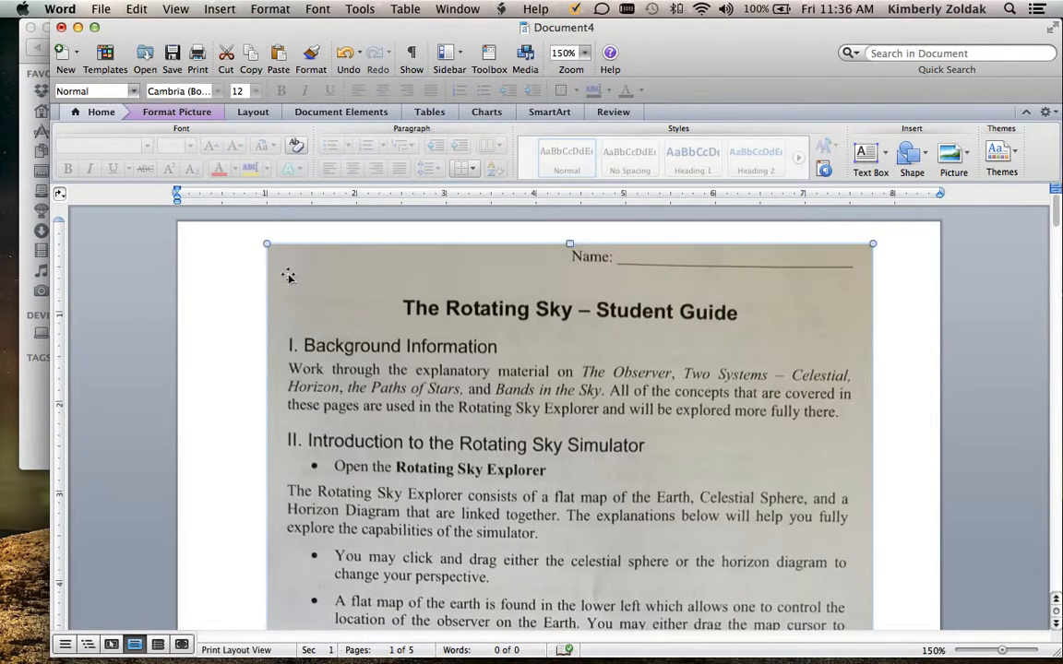
{"action": "left_click_drag", "start_coordinate": [264, 244], "coordinate": [258, 238]}
{"action": "left_click_drag", "start_coordinate": [707, 371], "coordinate": [699, 372]}
{"action": "left_click", "coordinate": [897, 366]}
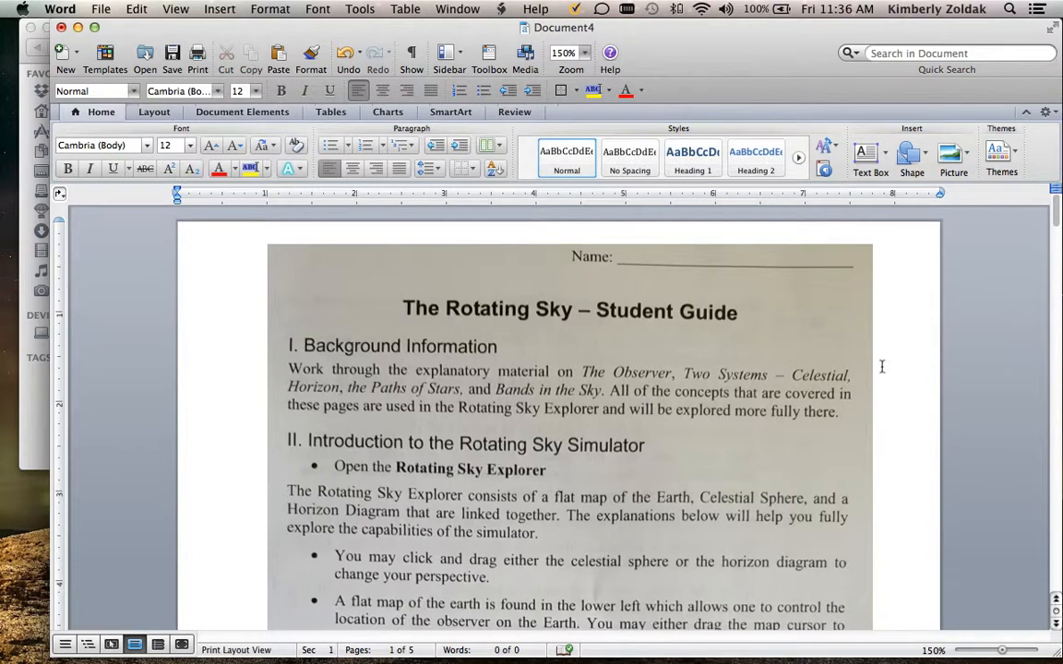
Place the insertion point at the top of the blank second page, directly after the finished first-page picture
{"action": "scroll", "coordinate": [881, 366], "scroll_direction": "down", "scroll_amount": 15}
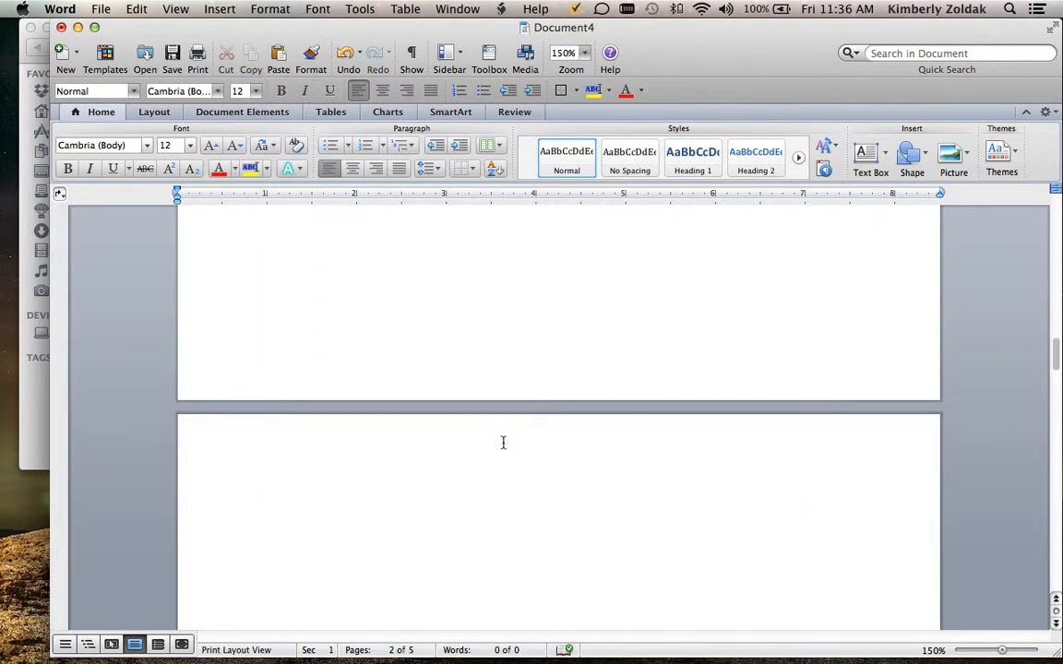
{"action": "scroll", "coordinate": [503, 443], "scroll_direction": "up", "scroll_amount": 5}
{"action": "scroll", "coordinate": [535, 415], "scroll_direction": "up", "scroll_amount": 3}
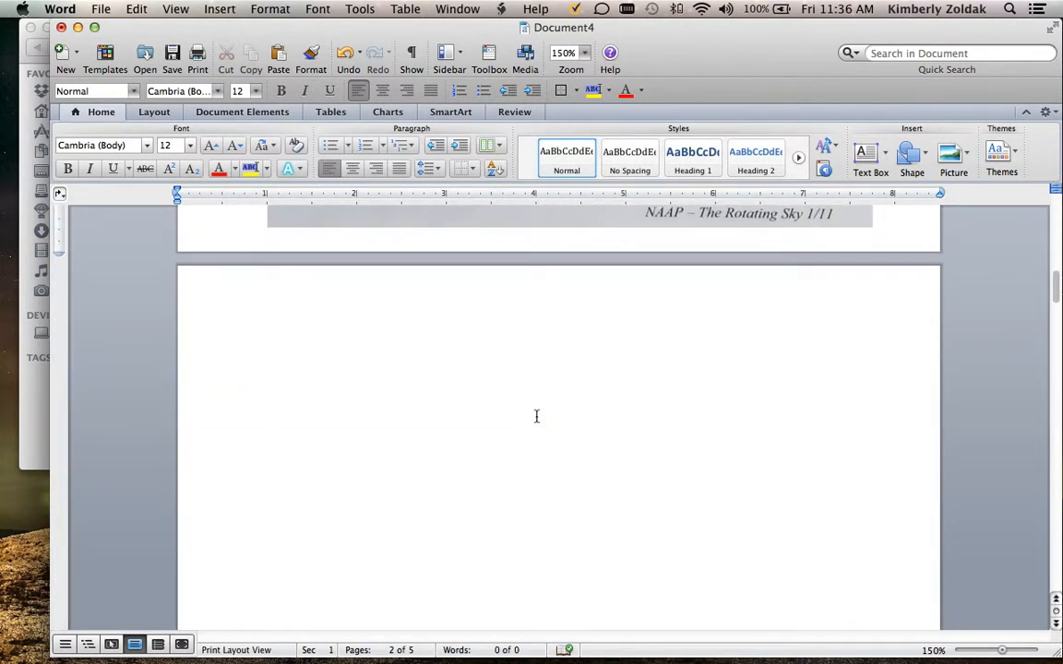
{"action": "left_click", "coordinate": [358, 341]}
{"action": "scroll", "coordinate": [358, 341], "scroll_direction": "down", "scroll_amount": 10}
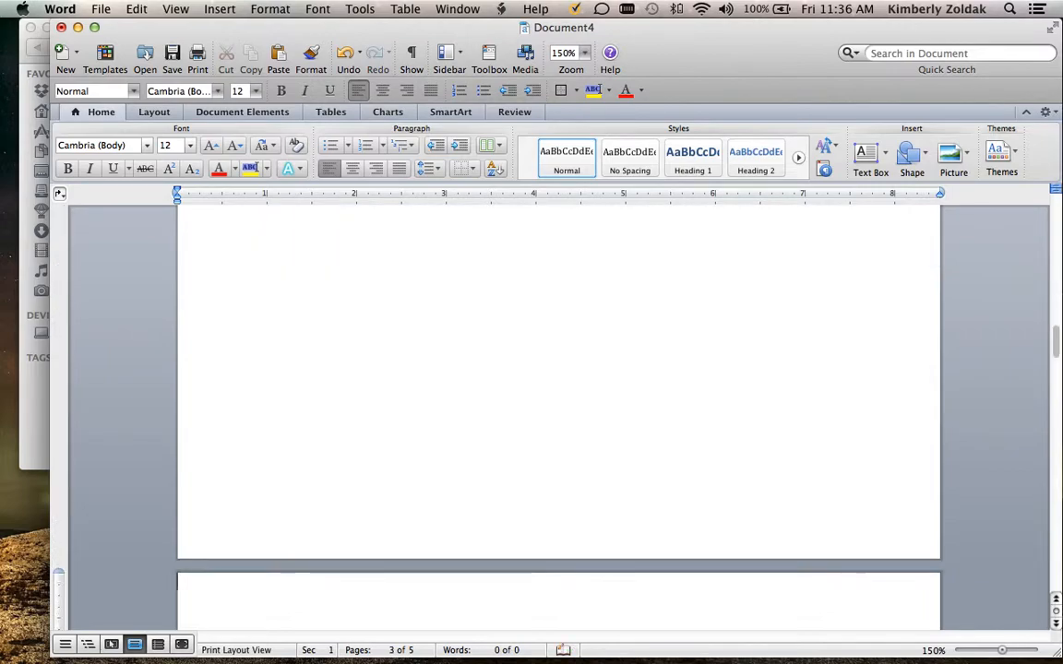
{"action": "scroll", "coordinate": [586, 332], "scroll_direction": "up", "scroll_amount": 18}
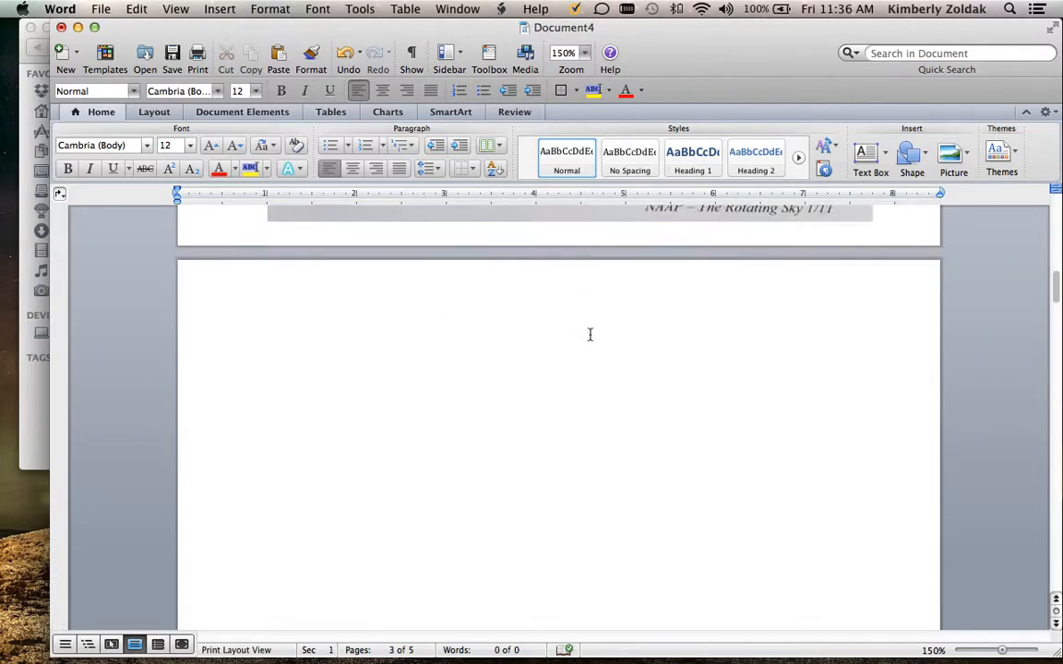
{"action": "left_click", "coordinate": [330, 458]}
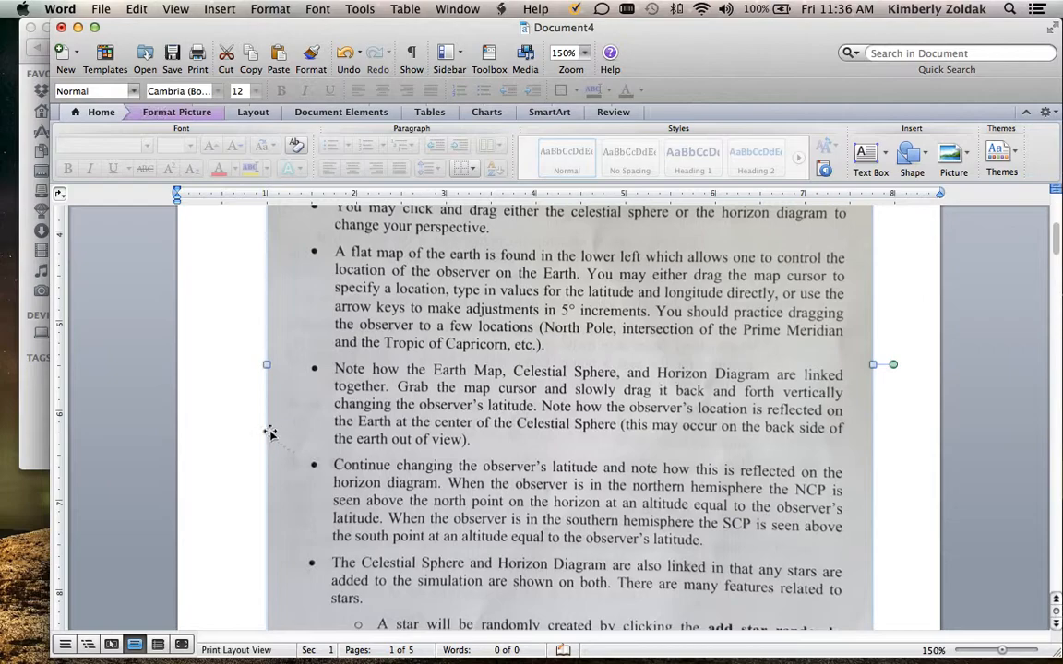
{"action": "scroll", "coordinate": [268, 430], "scroll_direction": "down", "scroll_amount": 3}
{"action": "scroll", "coordinate": [263, 425], "scroll_direction": "down", "scroll_amount": 6}
{"action": "scroll", "coordinate": [263, 425], "scroll_direction": "up", "scroll_amount": 2}
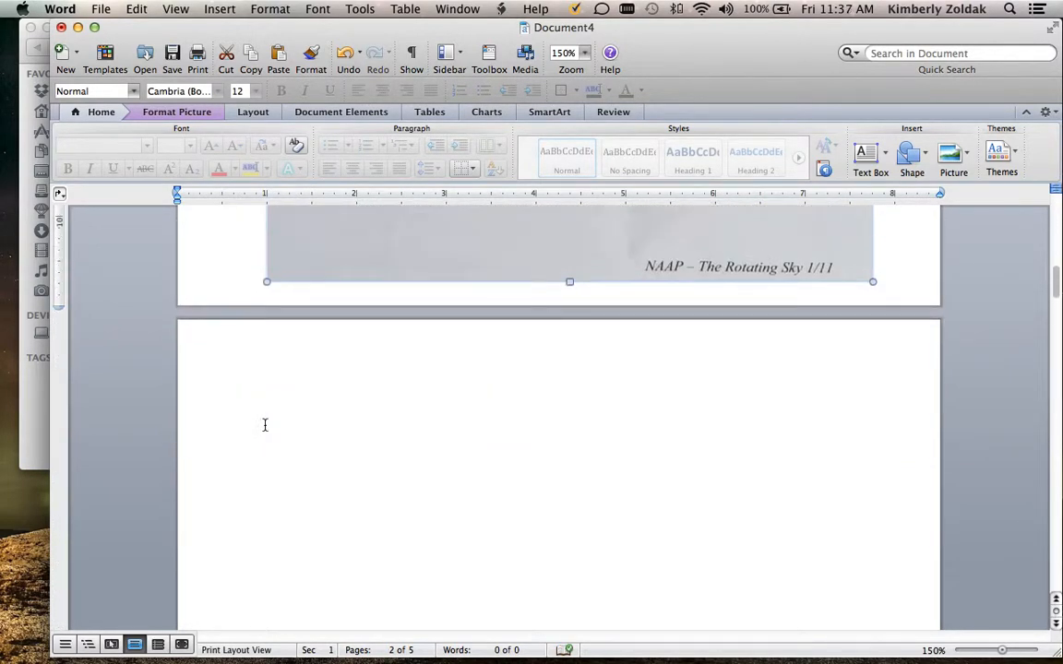
{"action": "left_click", "coordinate": [262, 426]}
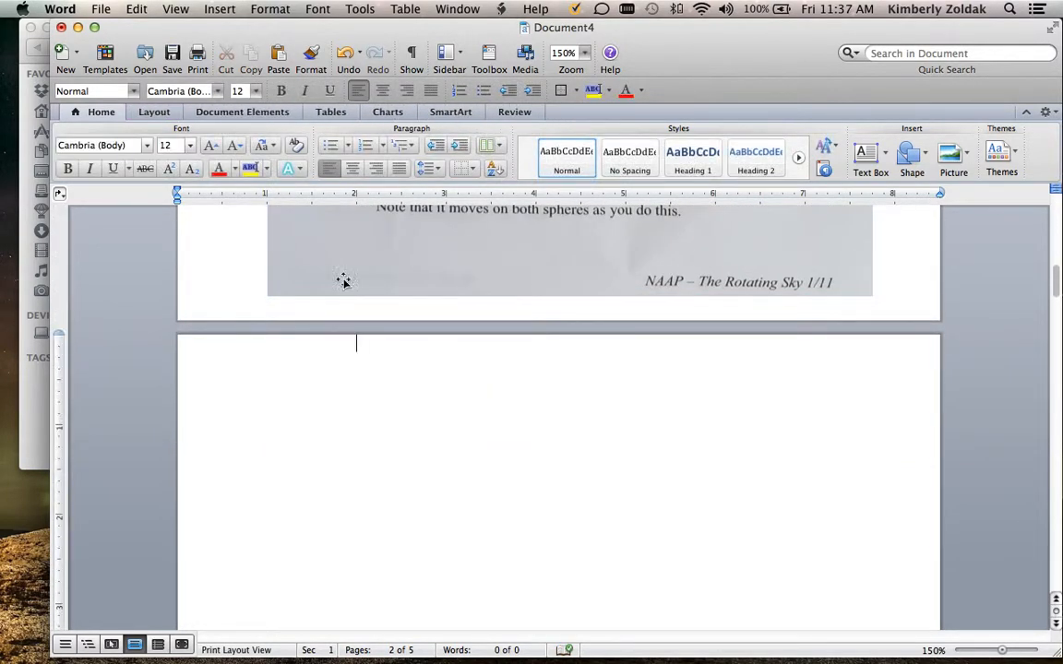
Insert the picture file 2.jpg from the combine folder on the Desktop
{"action": "left_click", "coordinate": [216, 9]}
{"action": "mouse_move", "coordinate": [280, 282]}
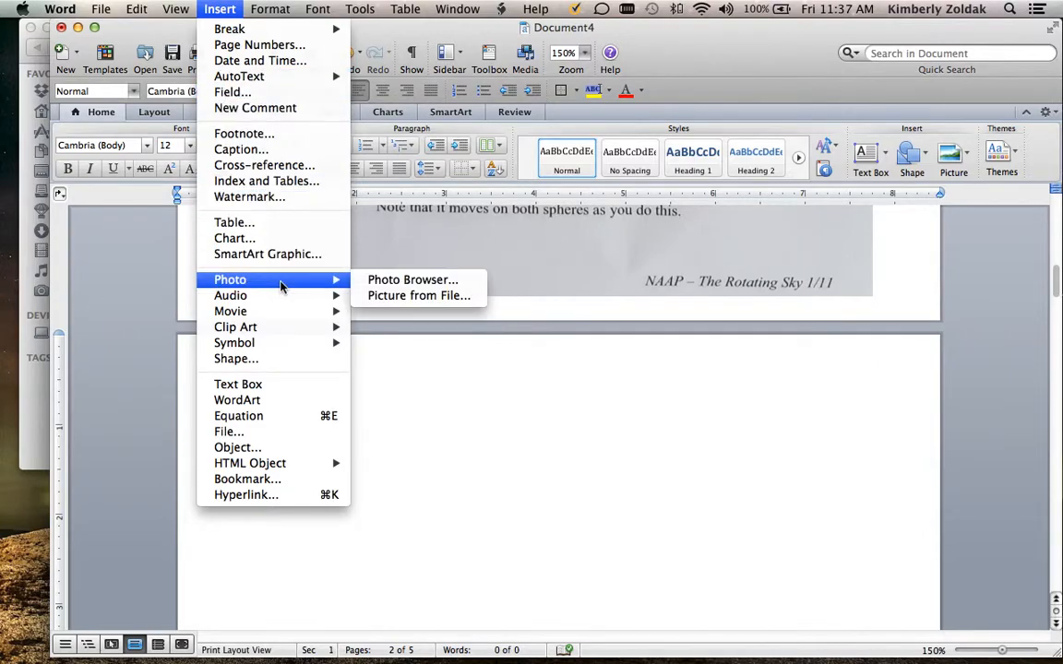
{"action": "left_click", "coordinate": [405, 295]}
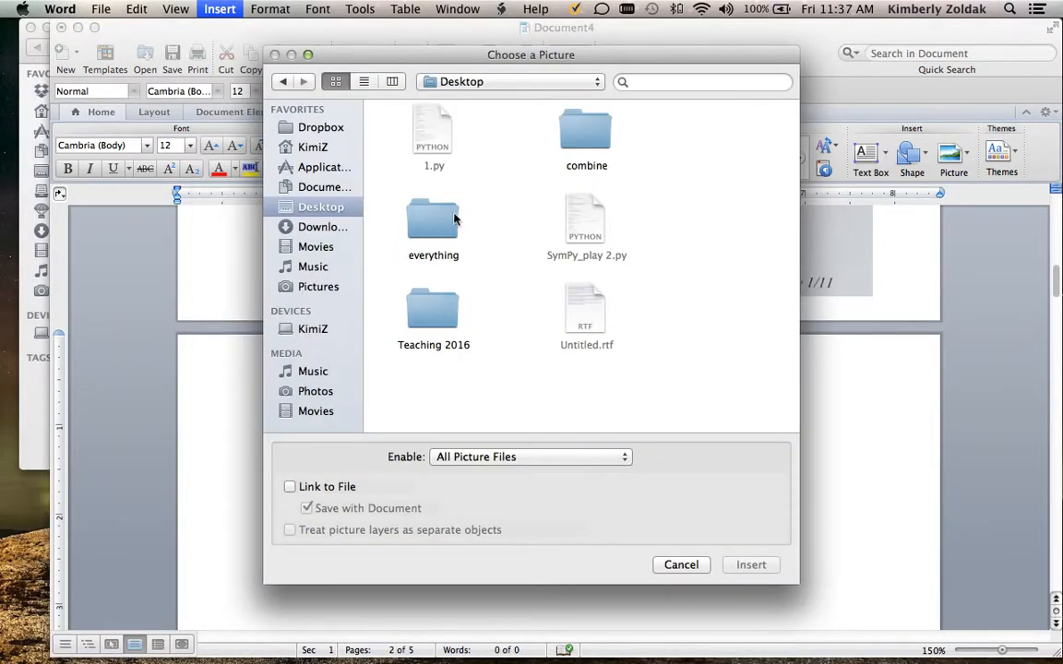
{"action": "double_click", "coordinate": [572, 148]}
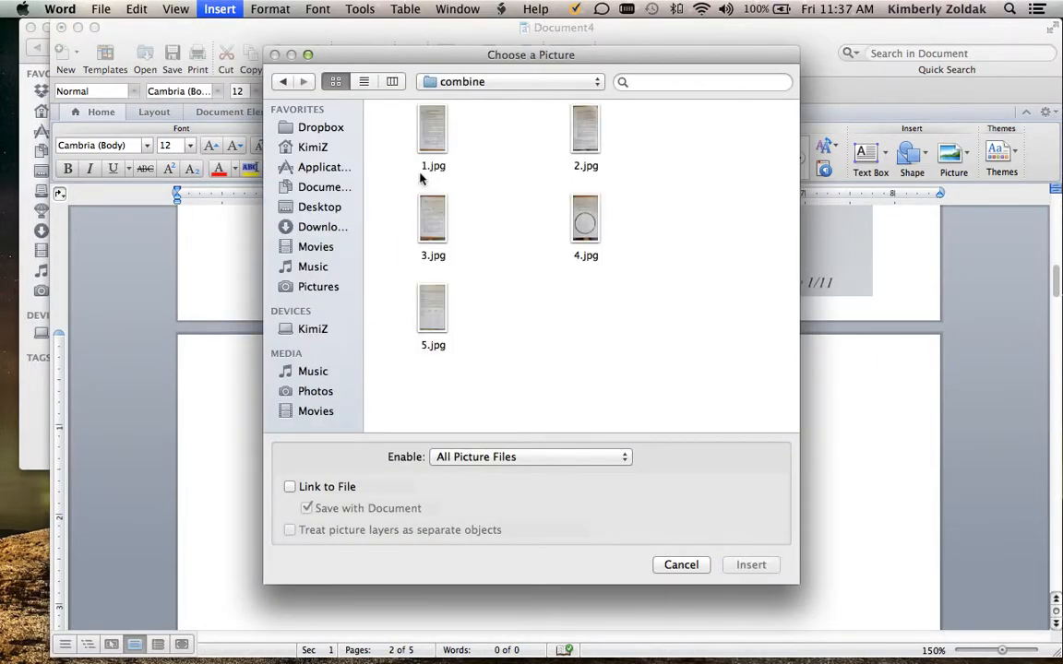
{"action": "left_click", "coordinate": [582, 138]}
{"action": "left_click", "coordinate": [750, 564]}
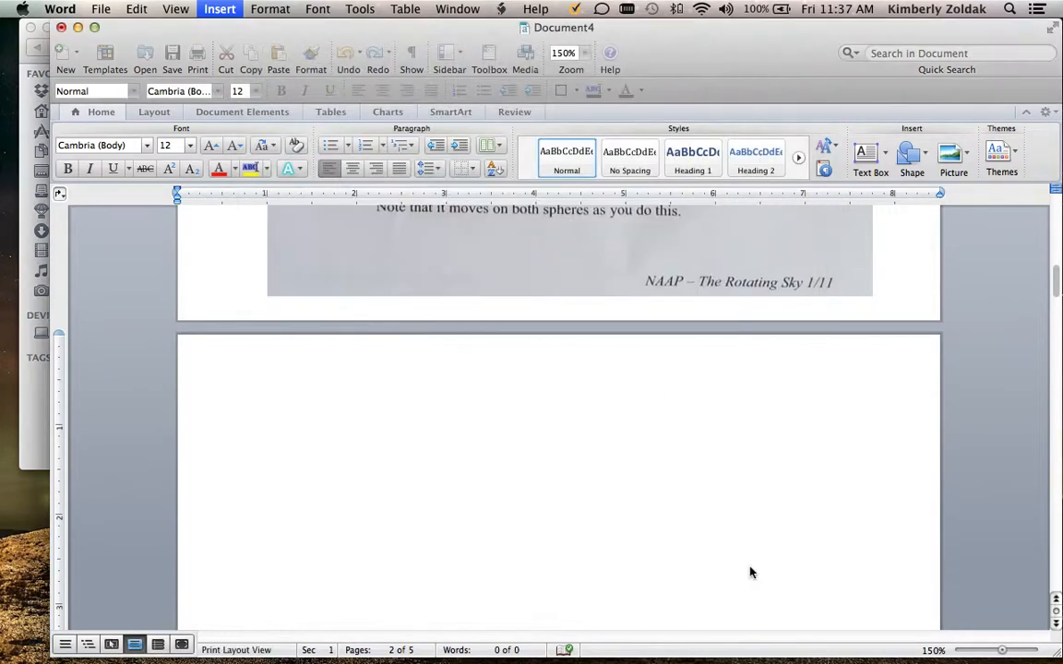
Crop the blank upper margin and desk corner off the inserted 2.jpg picture, bringing its height to about 10.01"
{"action": "scroll", "coordinate": [455, 474], "scroll_direction": "up", "scroll_amount": 5}
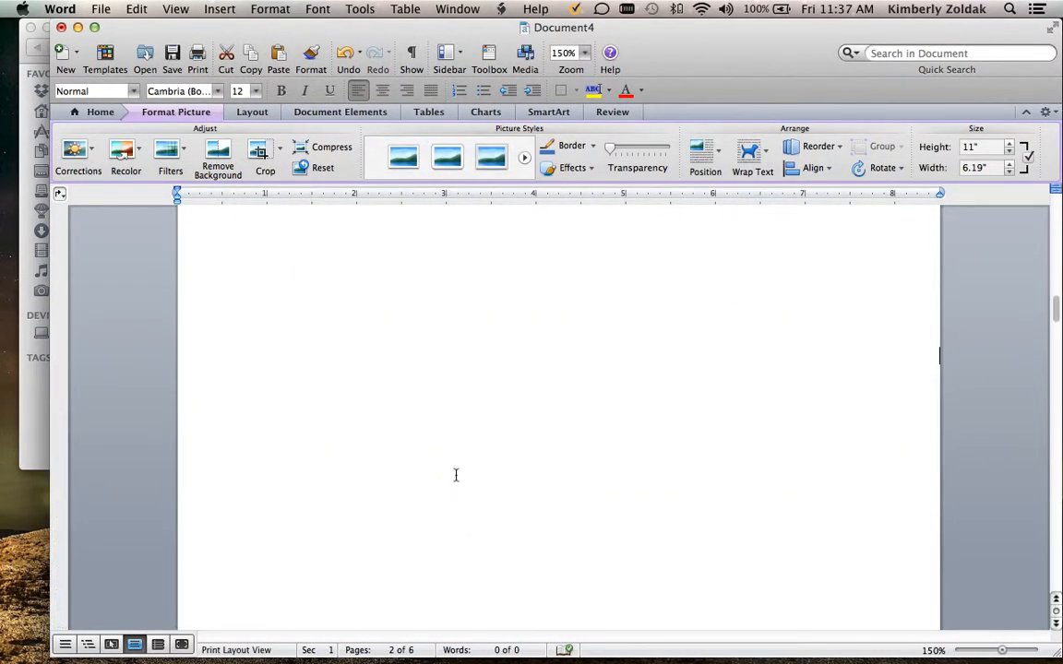
{"action": "scroll", "coordinate": [460, 481], "scroll_direction": "up", "scroll_amount": 5}
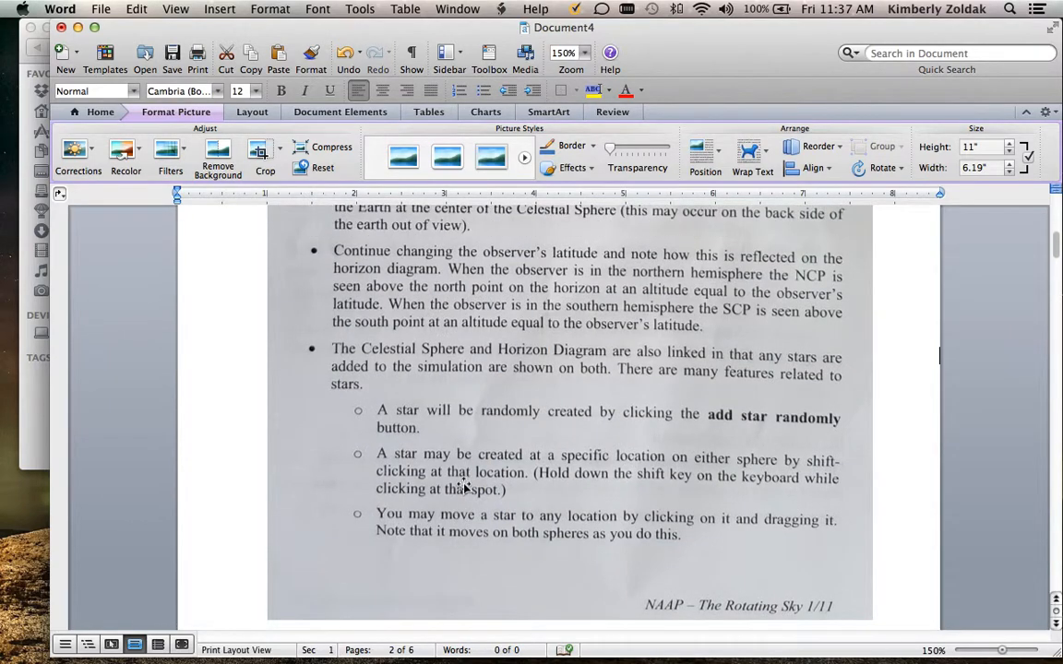
{"action": "scroll", "coordinate": [469, 485], "scroll_direction": "up", "scroll_amount": 4}
{"action": "scroll", "coordinate": [470, 484], "scroll_direction": "down", "scroll_amount": 10}
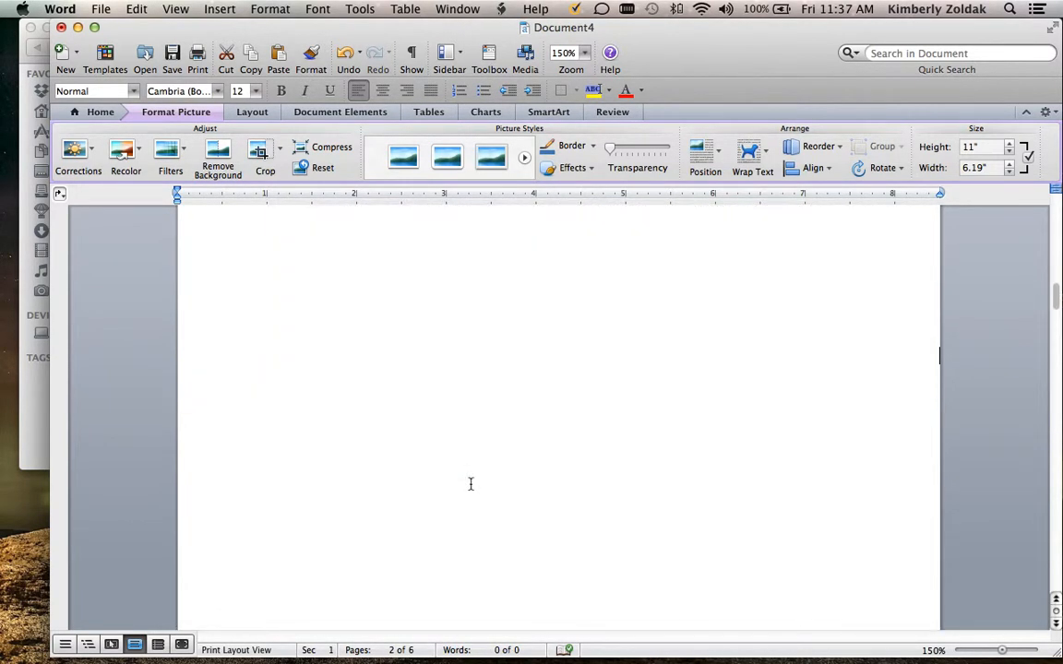
{"action": "scroll", "coordinate": [470, 483], "scroll_direction": "down", "scroll_amount": 8}
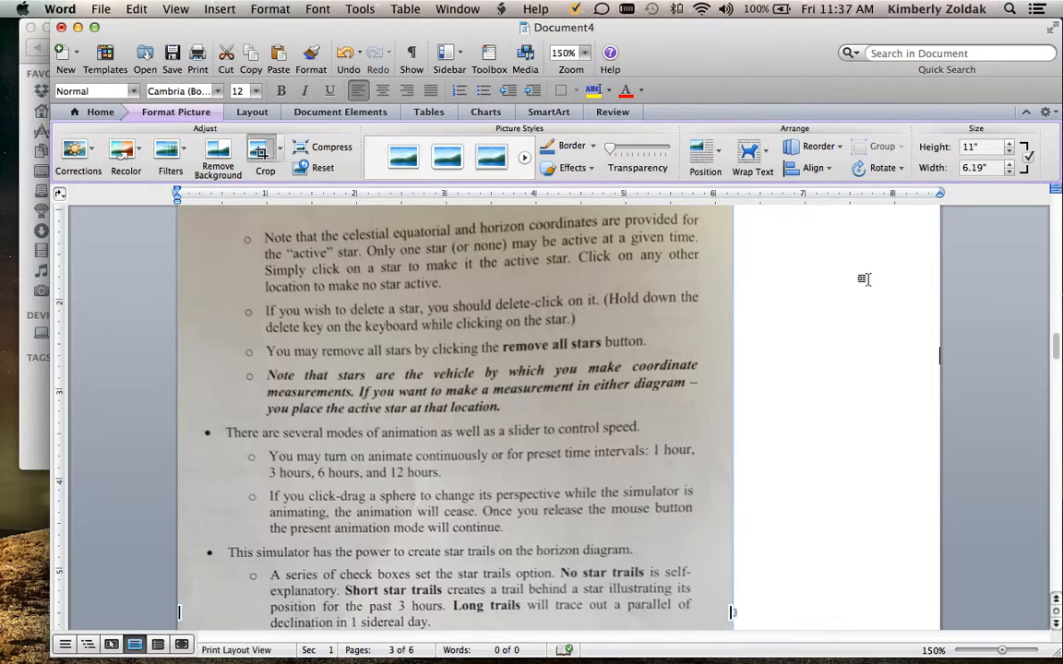
{"action": "scroll", "coordinate": [809, 283], "scroll_direction": "up", "scroll_amount": 5}
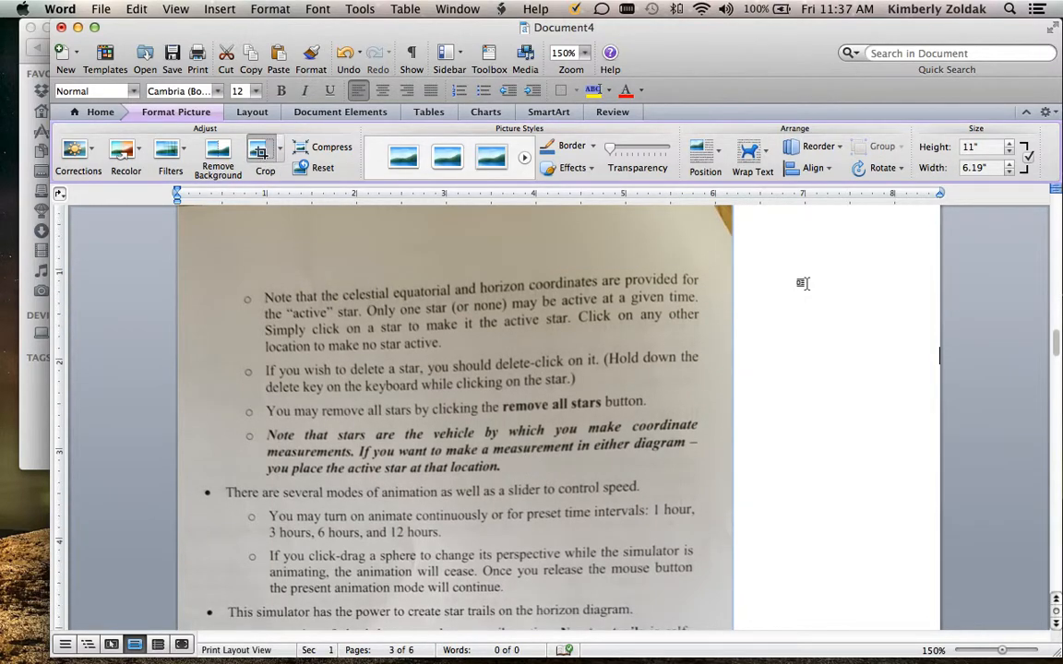
{"action": "left_click_drag", "start_coordinate": [455, 224], "coordinate": [455, 317]}
Crop the dark desk strip off the bottom of the 2.jpg picture, bringing its height to about 9.22"
{"action": "scroll", "coordinate": [795, 361], "scroll_direction": "down", "scroll_amount": 6}
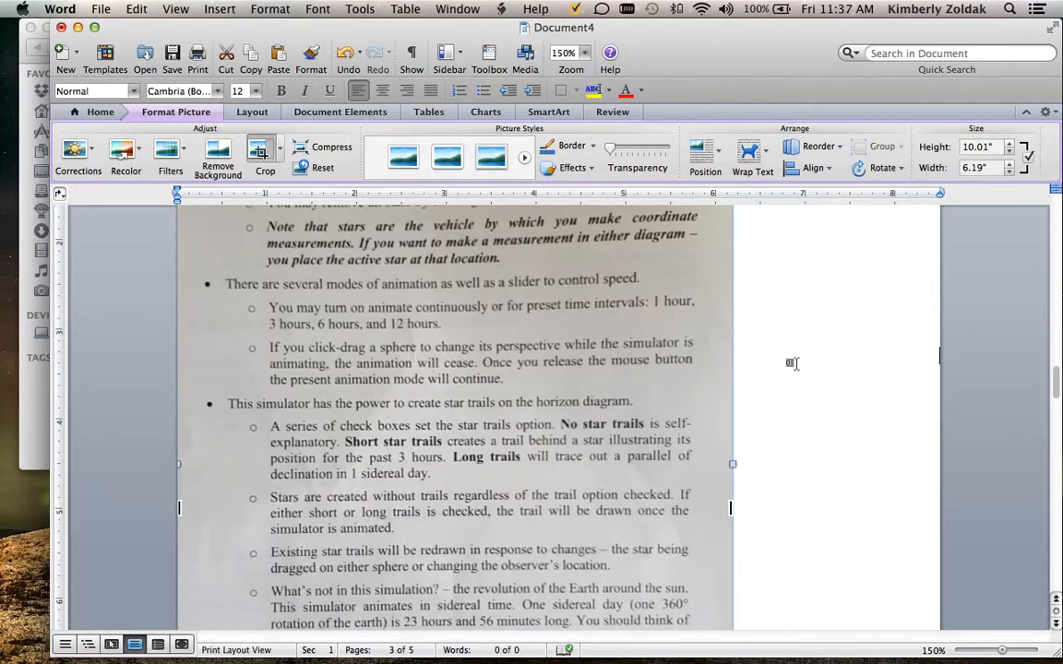
{"action": "scroll", "coordinate": [791, 363], "scroll_direction": "down", "scroll_amount": 15}
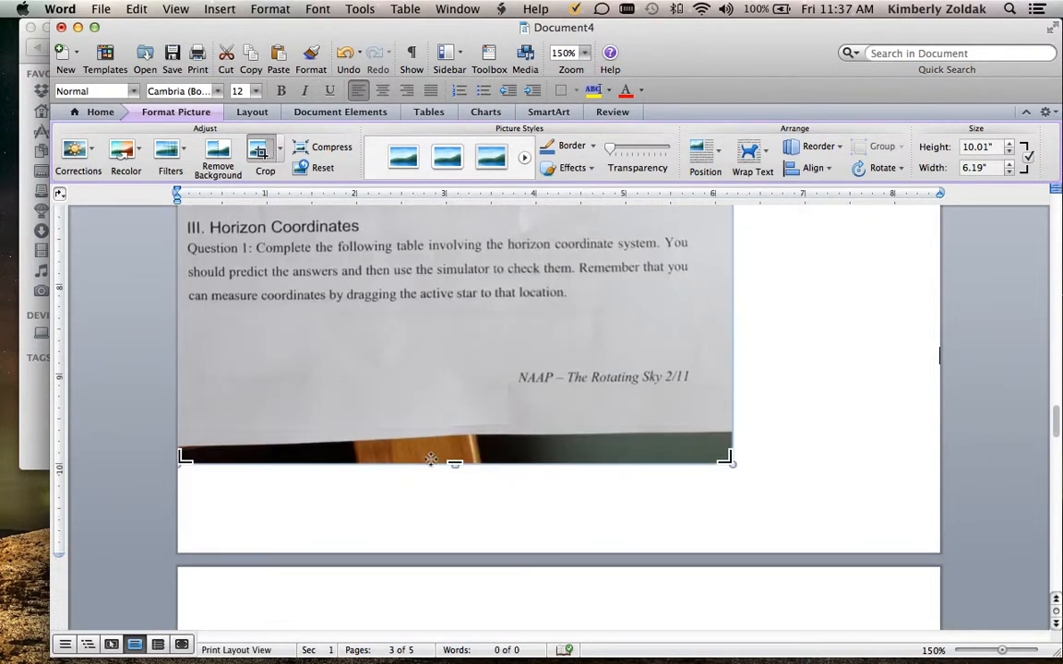
{"action": "left_click_drag", "start_coordinate": [458, 463], "coordinate": [456, 391]}
{"action": "left_click", "coordinate": [835, 382]}
Set the 2.jpg picture's wrapping style to Tight in its Format Picture layout settings
{"action": "right_click", "coordinate": [605, 323]}
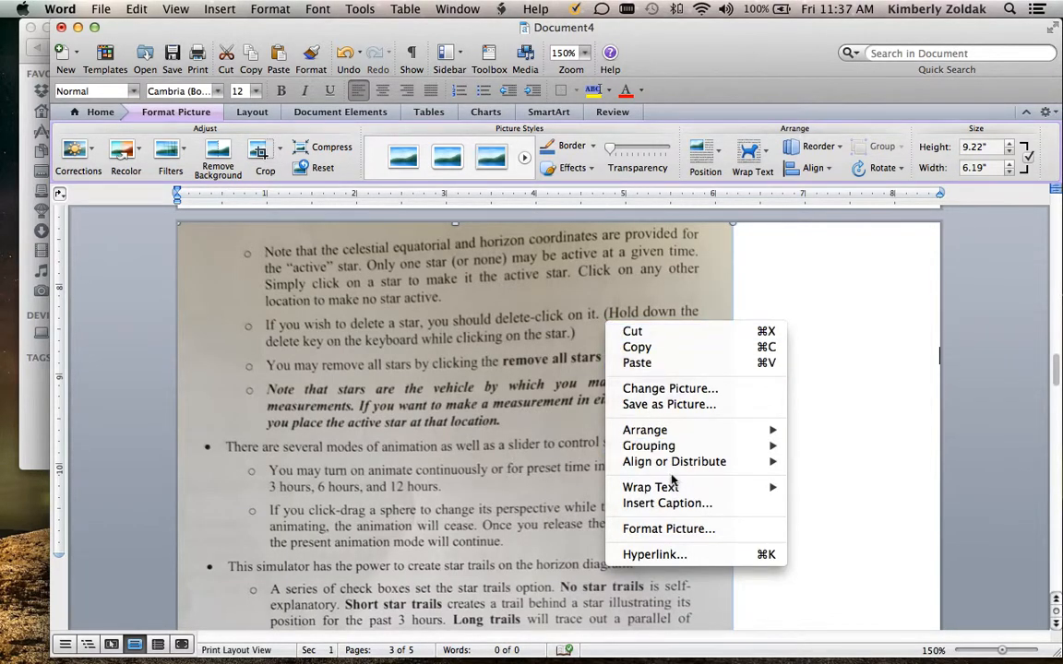
{"action": "left_click", "coordinate": [688, 528]}
{"action": "left_click", "coordinate": [332, 111]}
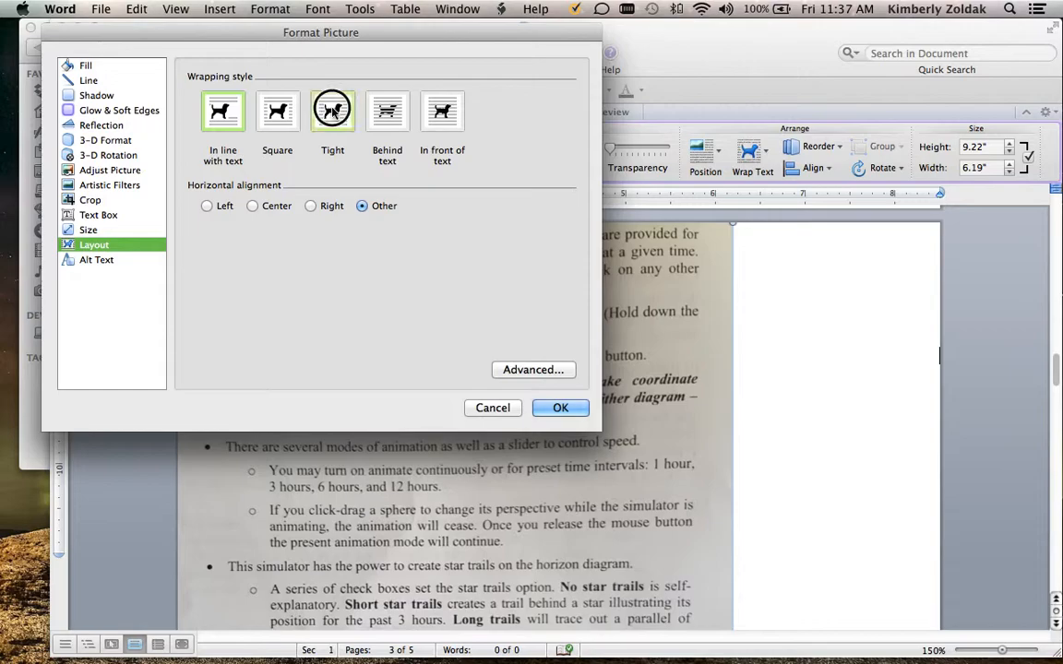
{"action": "left_click", "coordinate": [559, 406]}
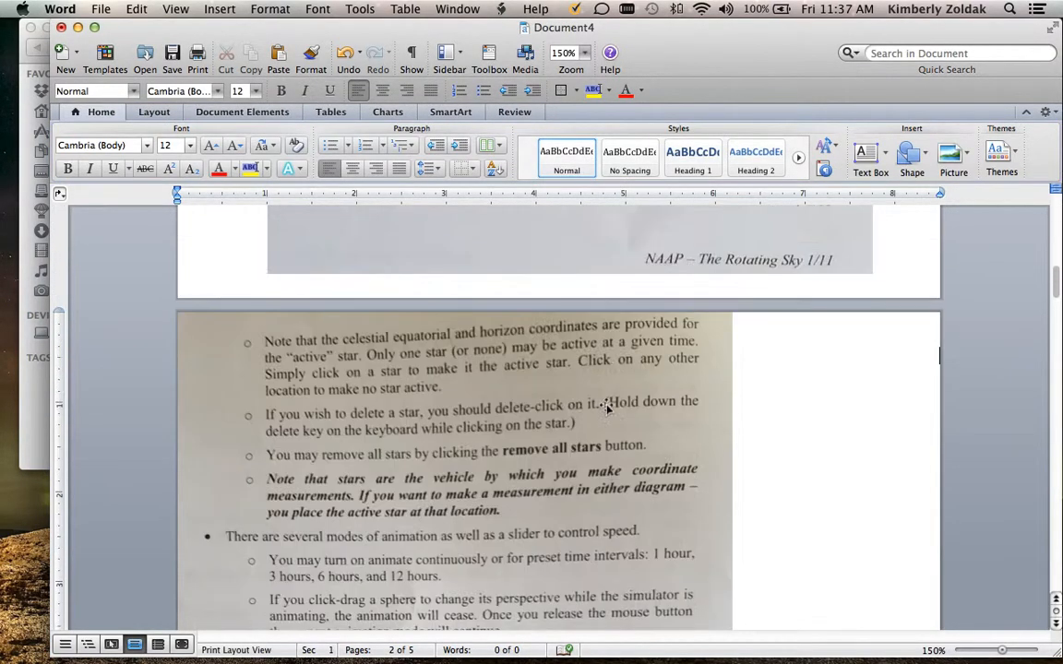
Enlarge the 2.jpg picture on the second page proportionally to about 7.25" wide, almost filling the page height
{"action": "scroll", "coordinate": [606, 406], "scroll_direction": "up", "scroll_amount": 10}
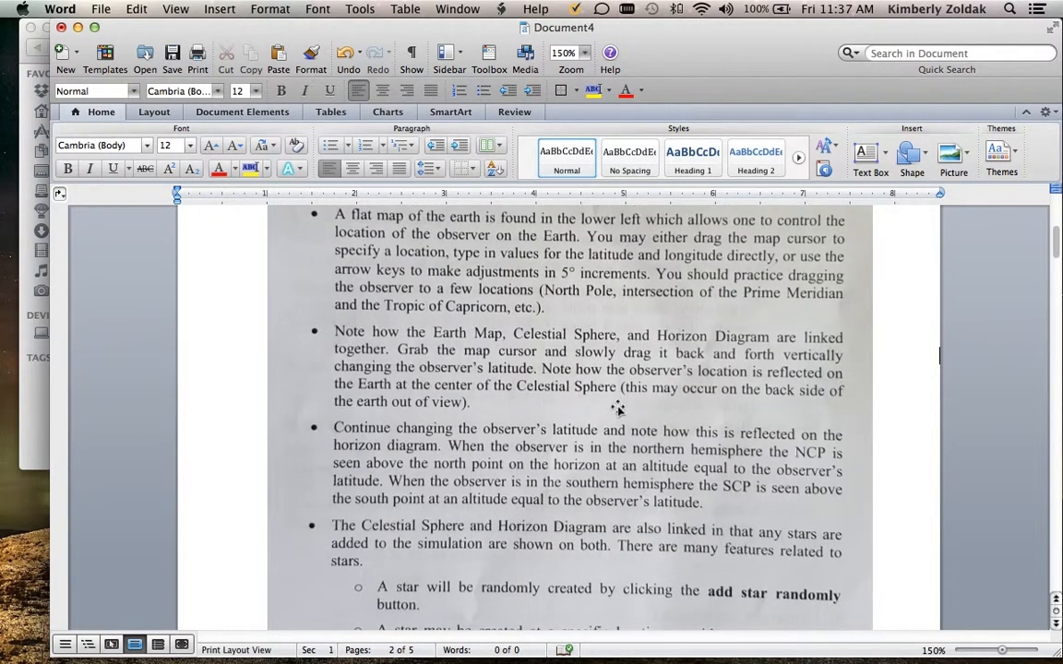
{"action": "scroll", "coordinate": [618, 409], "scroll_direction": "up", "scroll_amount": 5}
{"action": "scroll", "coordinate": [625, 404], "scroll_direction": "down", "scroll_amount": 8}
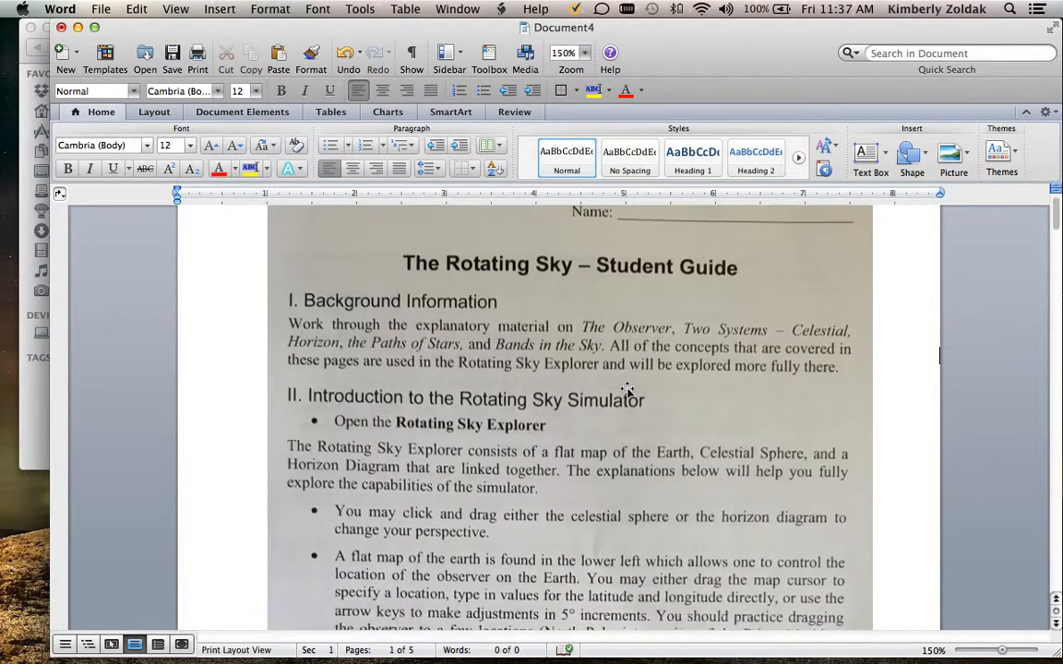
{"action": "scroll", "coordinate": [630, 387], "scroll_direction": "down", "scroll_amount": 14}
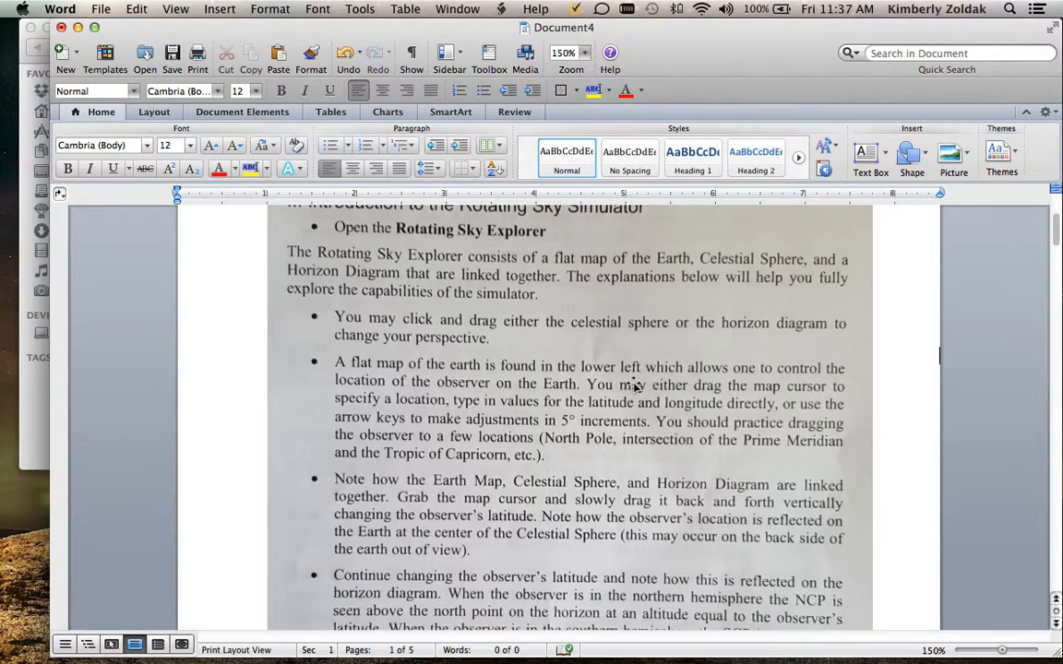
{"action": "scroll", "coordinate": [635, 357], "scroll_direction": "down", "scroll_amount": 20}
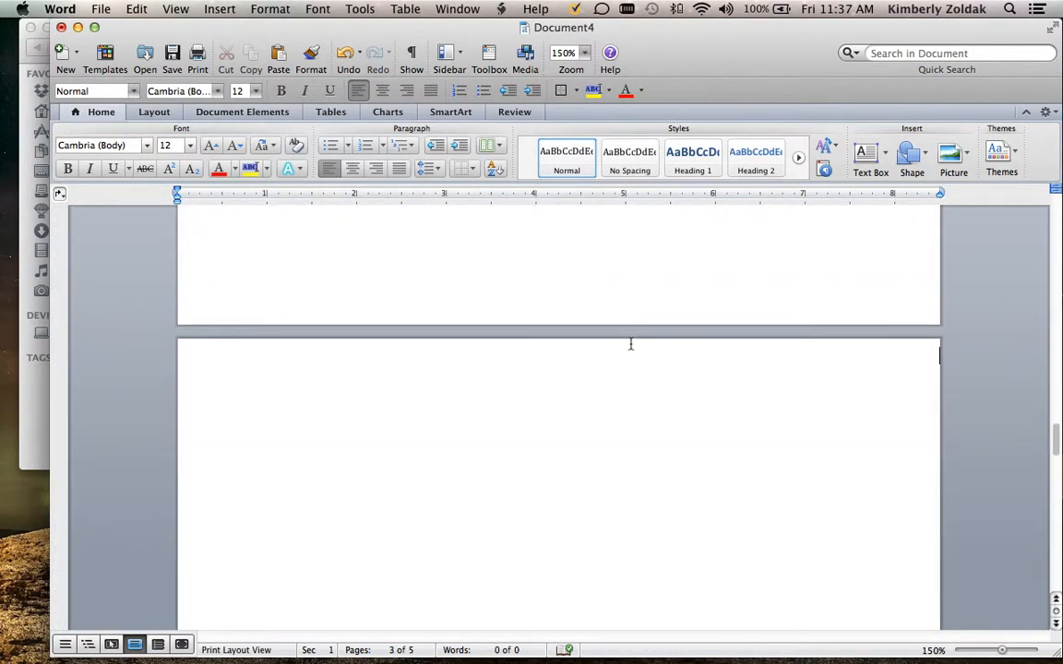
{"action": "scroll", "coordinate": [631, 344], "scroll_direction": "up", "scroll_amount": 12}
{"action": "scroll", "coordinate": [631, 344], "scroll_direction": "up", "scroll_amount": 10}
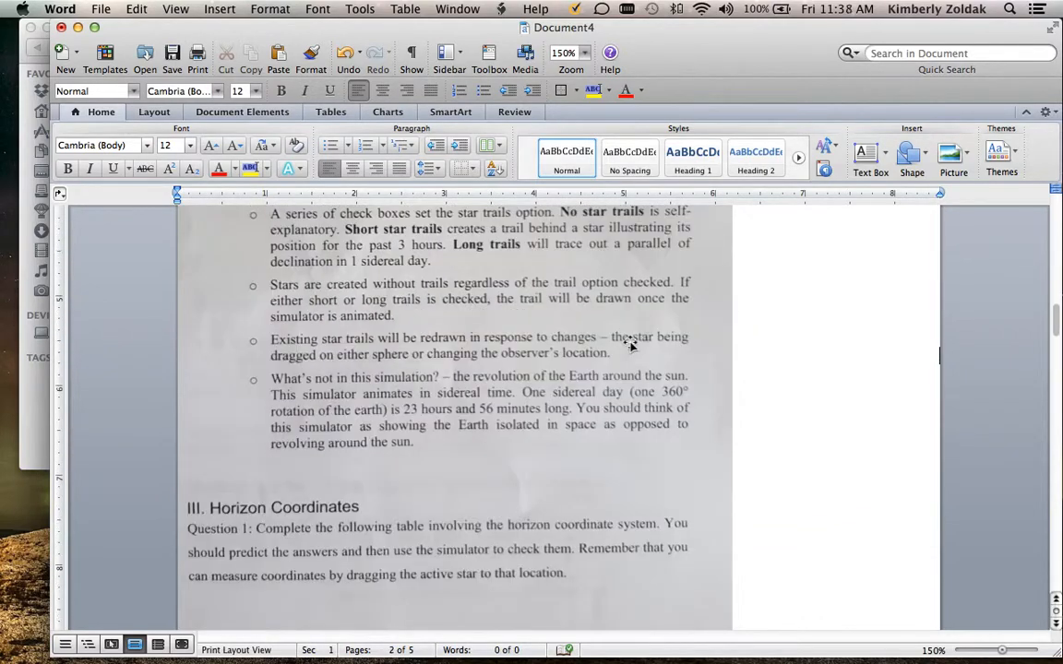
{"action": "left_click", "coordinate": [630, 344]}
{"action": "scroll", "coordinate": [631, 344], "scroll_direction": "down", "scroll_amount": 10}
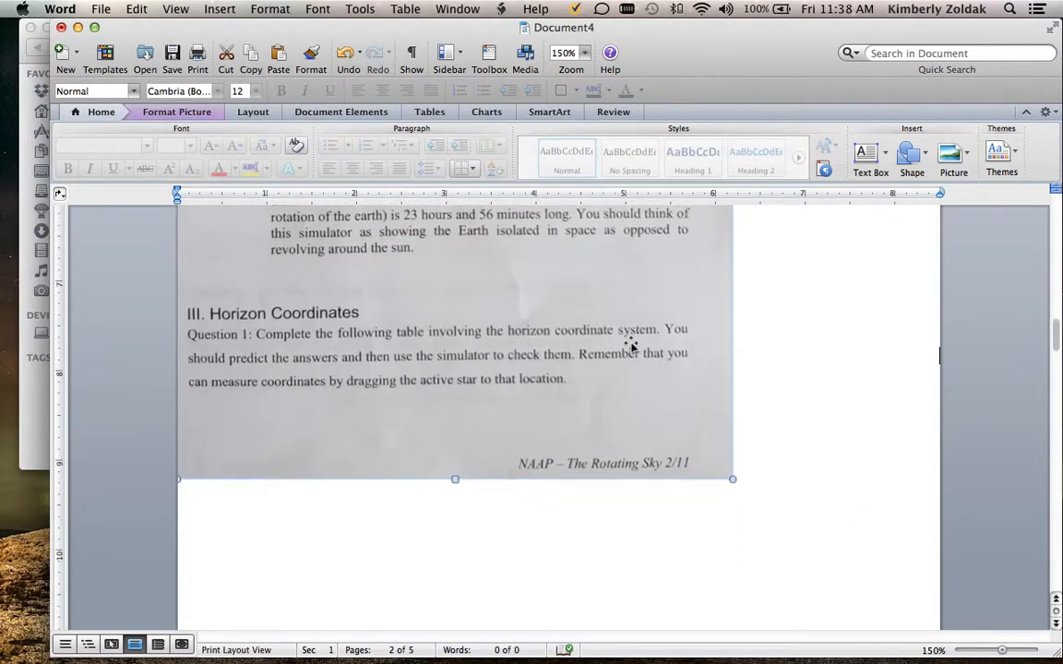
{"action": "left_click_drag", "start_coordinate": [734, 403], "coordinate": [834, 474]}
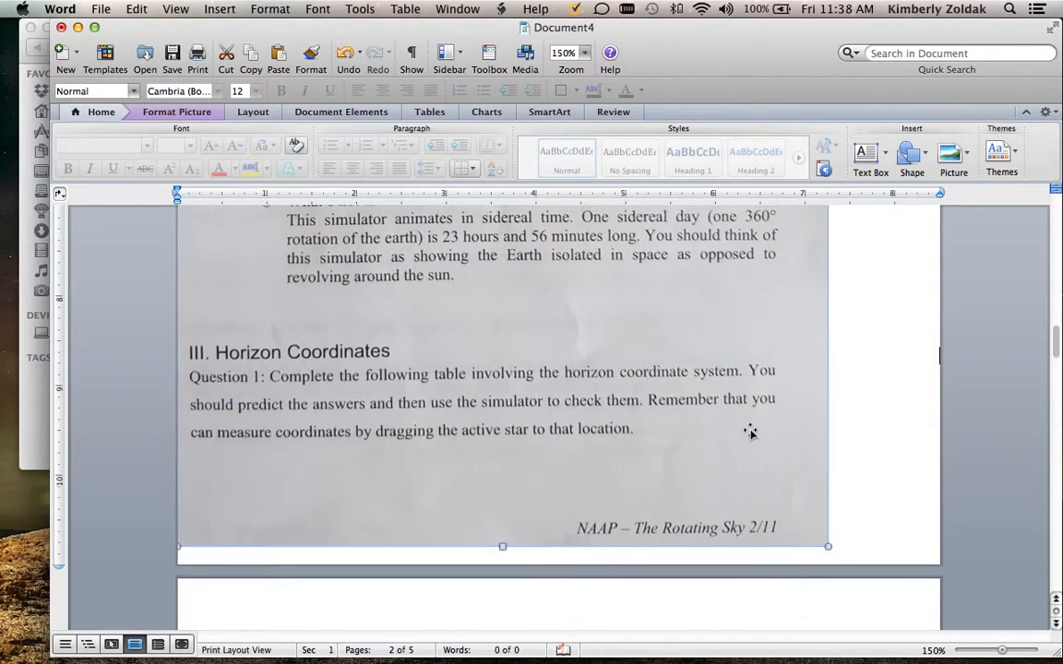
Move the 2.jpg picture horizontally until its left edge is about 0.75" from the page edge
{"action": "key", "text": "Right"}
{"action": "key", "text": "Right"}
{"action": "key", "text": "Right"}
{"action": "key", "text": "Right"}
{"action": "key", "text": "Right"}
{"action": "key", "text": "Right"}
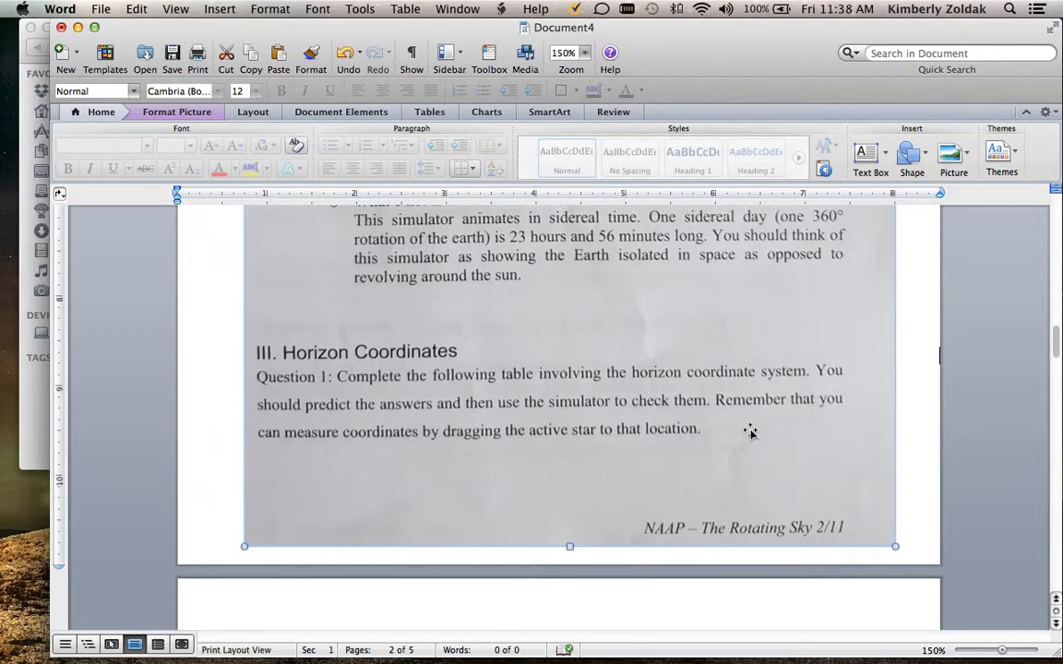
Shrink the 2.jpg picture slightly from its upper-left corner to about 7.1" wide, leaving a small margin above it
{"action": "scroll", "coordinate": [763, 424], "scroll_direction": "up", "scroll_amount": 8}
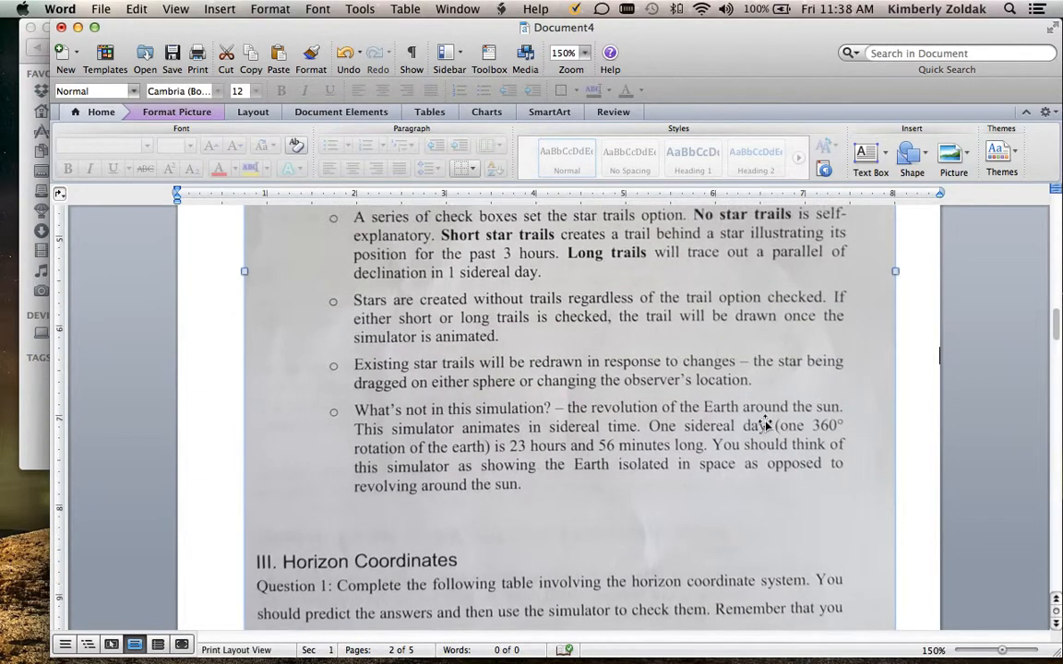
{"action": "scroll", "coordinate": [764, 424], "scroll_direction": "up", "scroll_amount": 5}
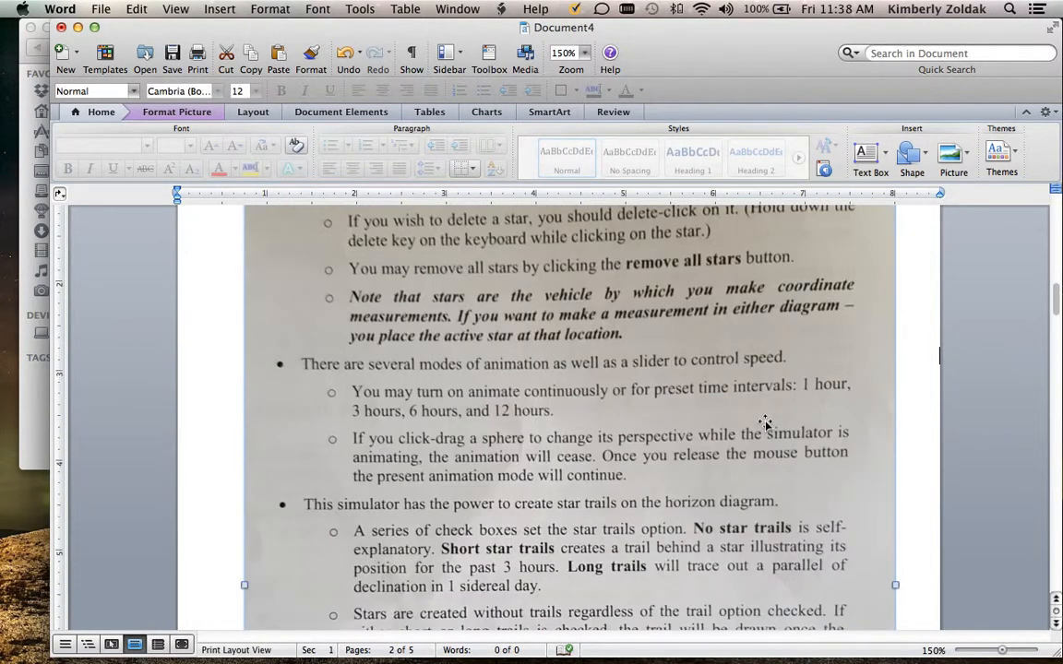
{"action": "scroll", "coordinate": [763, 422], "scroll_direction": "up", "scroll_amount": 4}
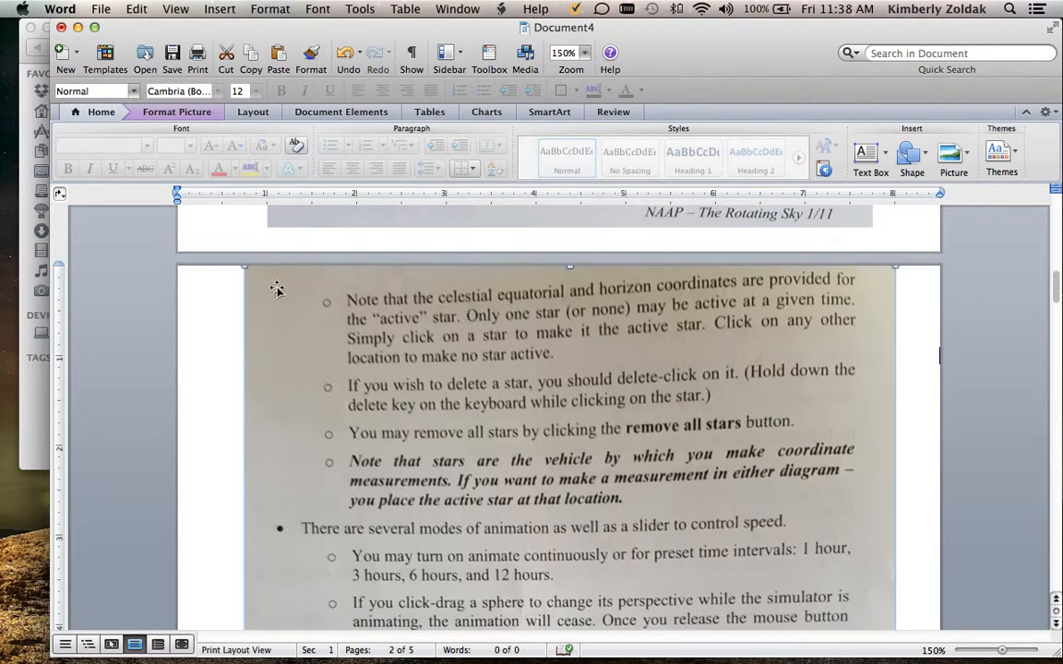
{"action": "left_click_drag", "start_coordinate": [244, 268], "coordinate": [259, 292]}
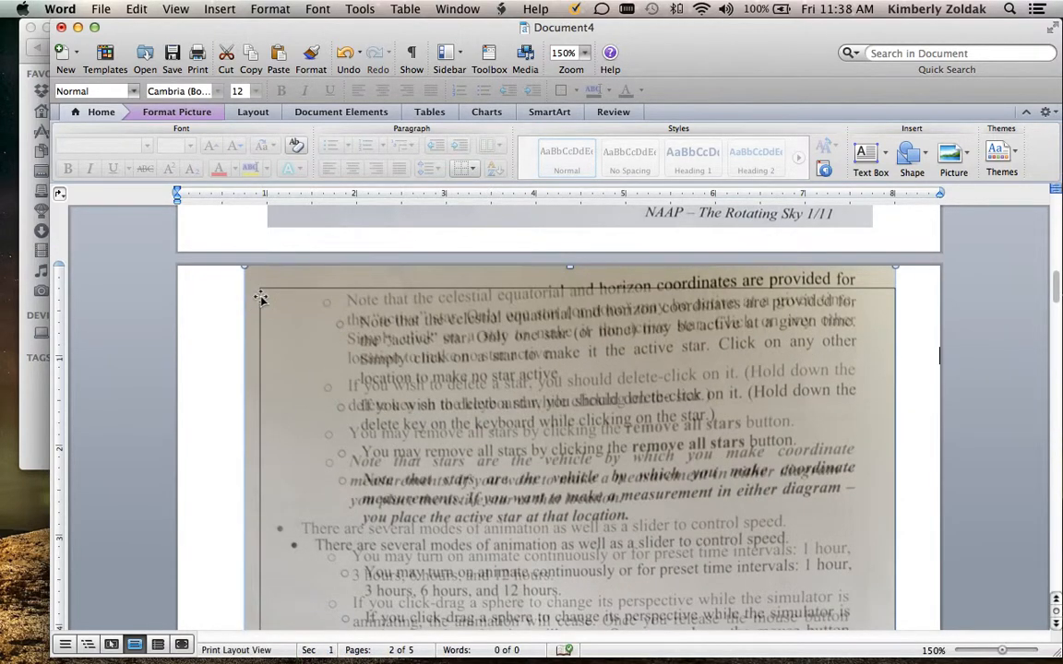
{"action": "left_click", "coordinate": [230, 327]}
Insert the picture file 3.jpg from the combine folder on the Desktop onto the blank page after 2.jpg
{"action": "scroll", "coordinate": [232, 327], "scroll_direction": "down", "scroll_amount": 10}
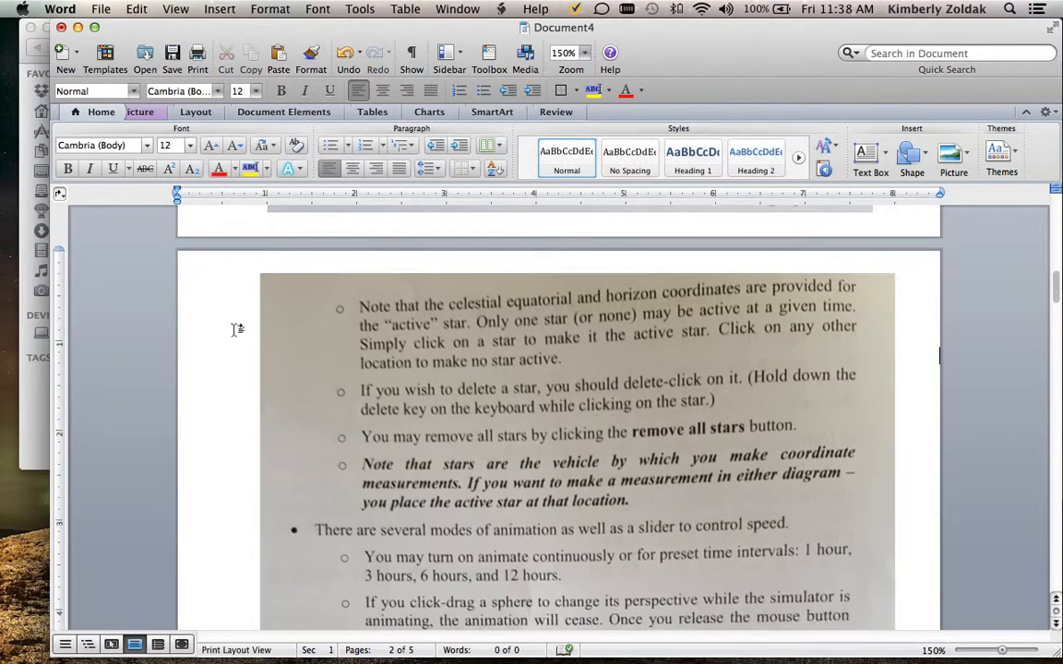
{"action": "scroll", "coordinate": [234, 328], "scroll_direction": "down", "scroll_amount": 10}
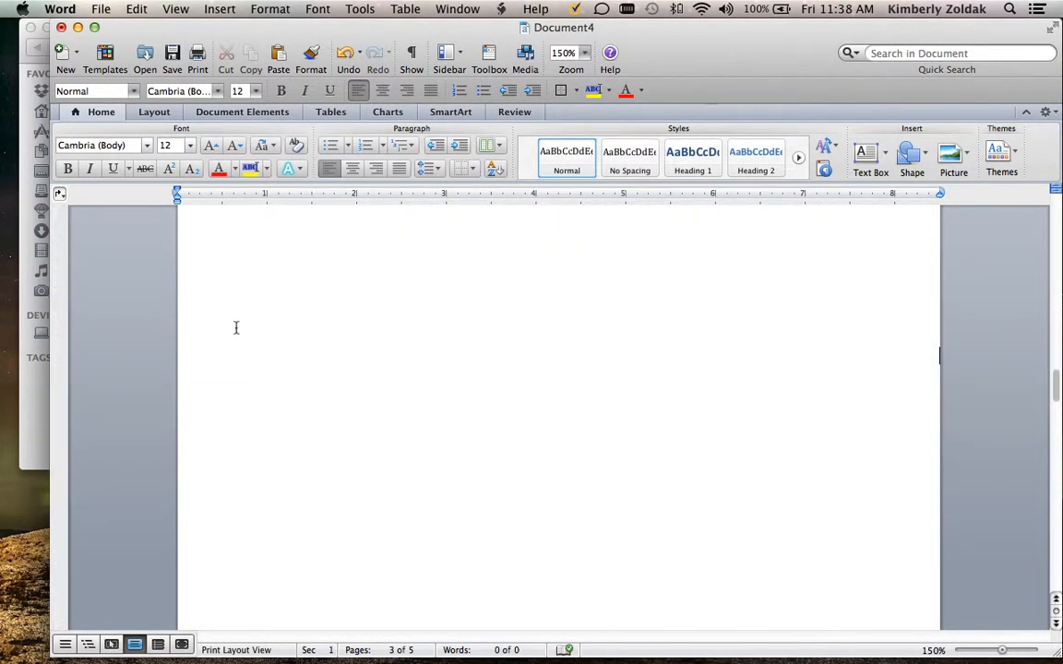
{"action": "scroll", "coordinate": [235, 327], "scroll_direction": "up", "scroll_amount": 4}
{"action": "left_click", "coordinate": [275, 484]}
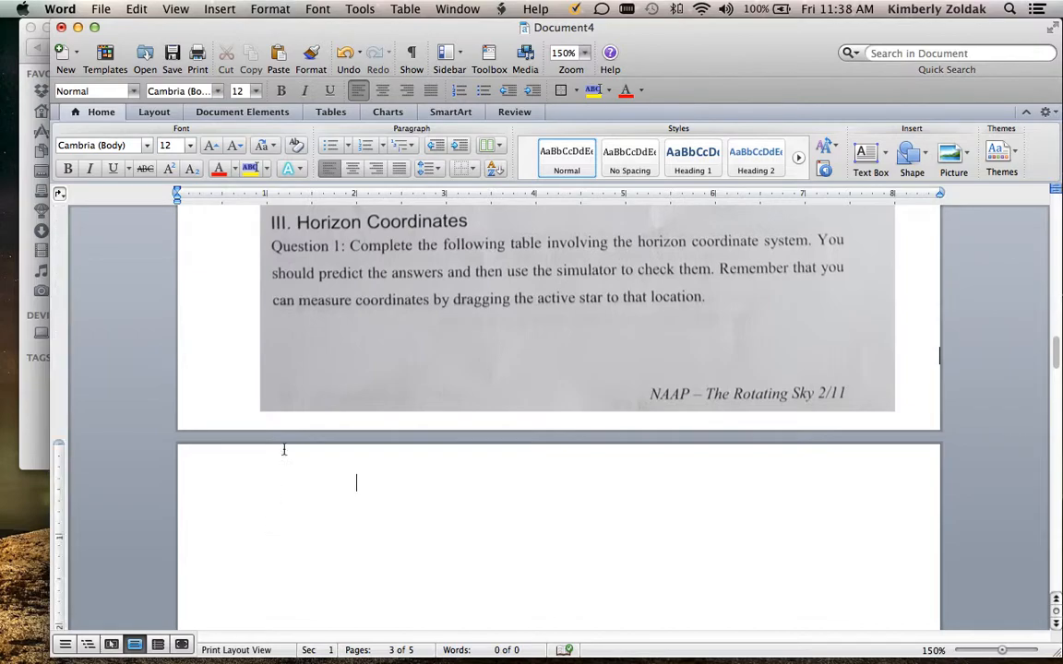
{"action": "left_click", "coordinate": [220, 9]}
{"action": "mouse_move", "coordinate": [342, 283]}
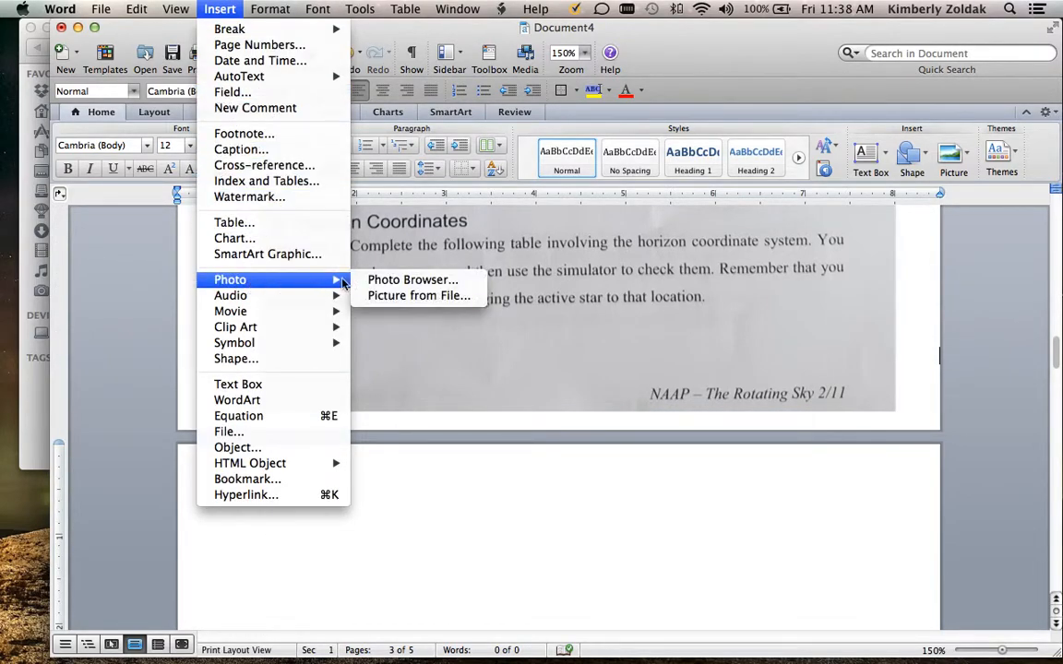
{"action": "left_click", "coordinate": [397, 296]}
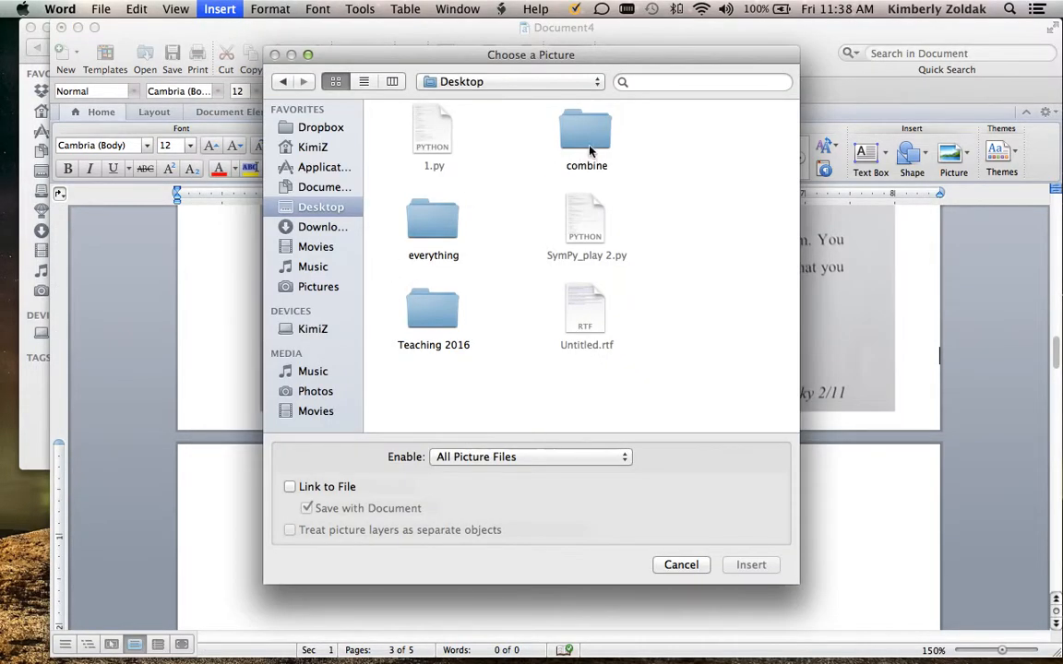
{"action": "double_click", "coordinate": [587, 138]}
{"action": "left_click", "coordinate": [432, 231]}
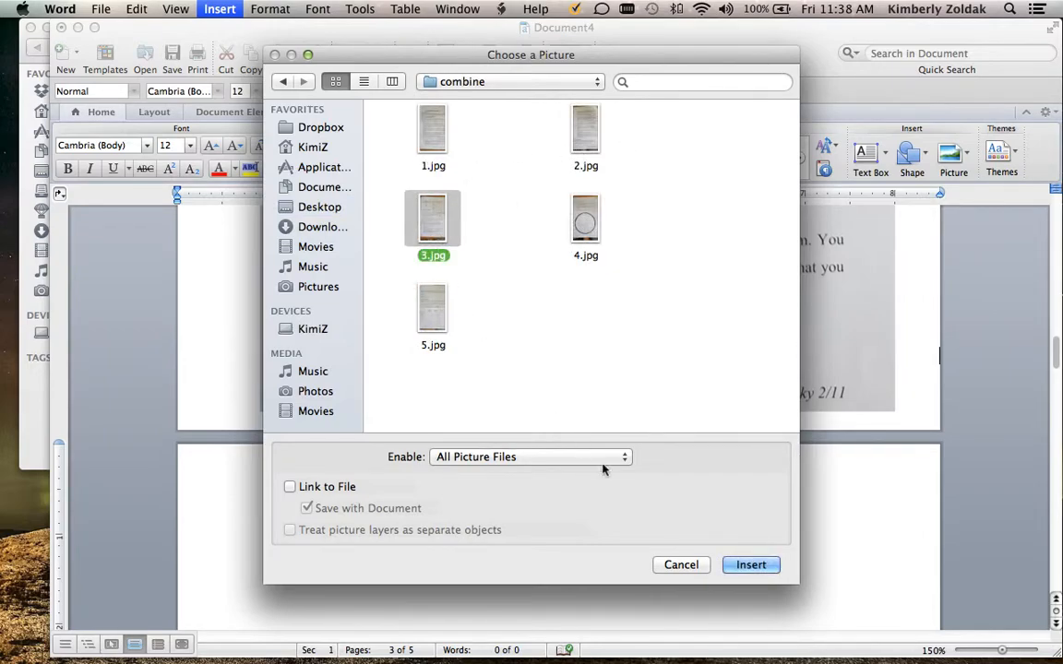
{"action": "left_click", "coordinate": [756, 565]}
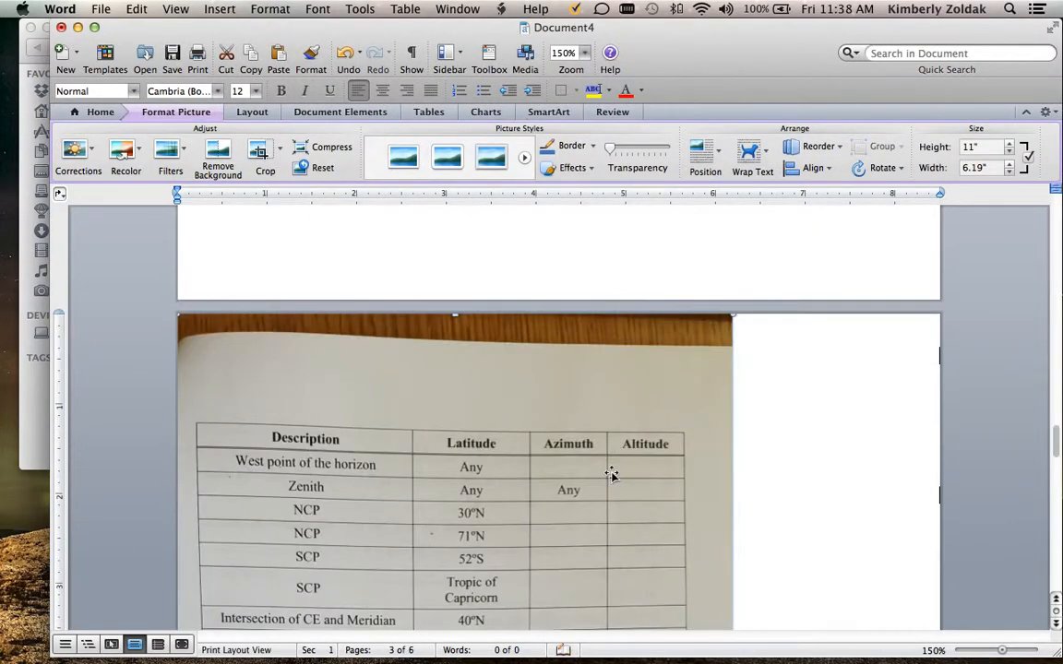
Crop the desk strip and blank margin off the top of the 3.jpg picture, to about 9.96" high, and the desk area off its bottom
{"action": "scroll", "coordinate": [594, 461], "scroll_direction": "down", "scroll_amount": 2}
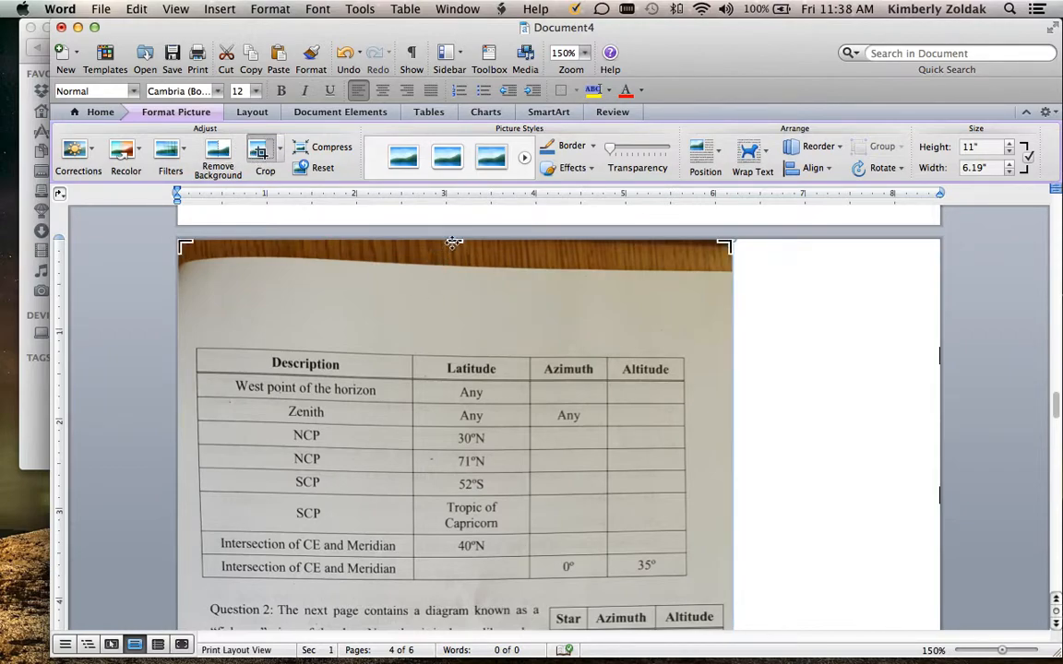
{"action": "left_click_drag", "start_coordinate": [455, 240], "coordinate": [446, 336]}
{"action": "scroll", "coordinate": [819, 337], "scroll_direction": "down", "scroll_amount": 3}
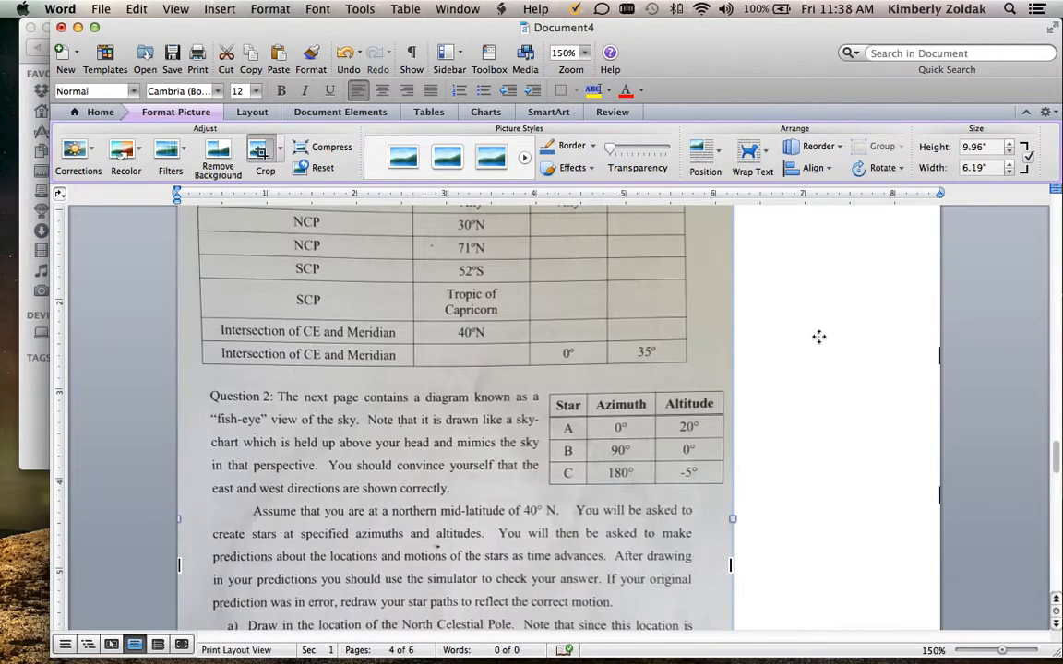
{"action": "scroll", "coordinate": [819, 336], "scroll_direction": "down", "scroll_amount": 8}
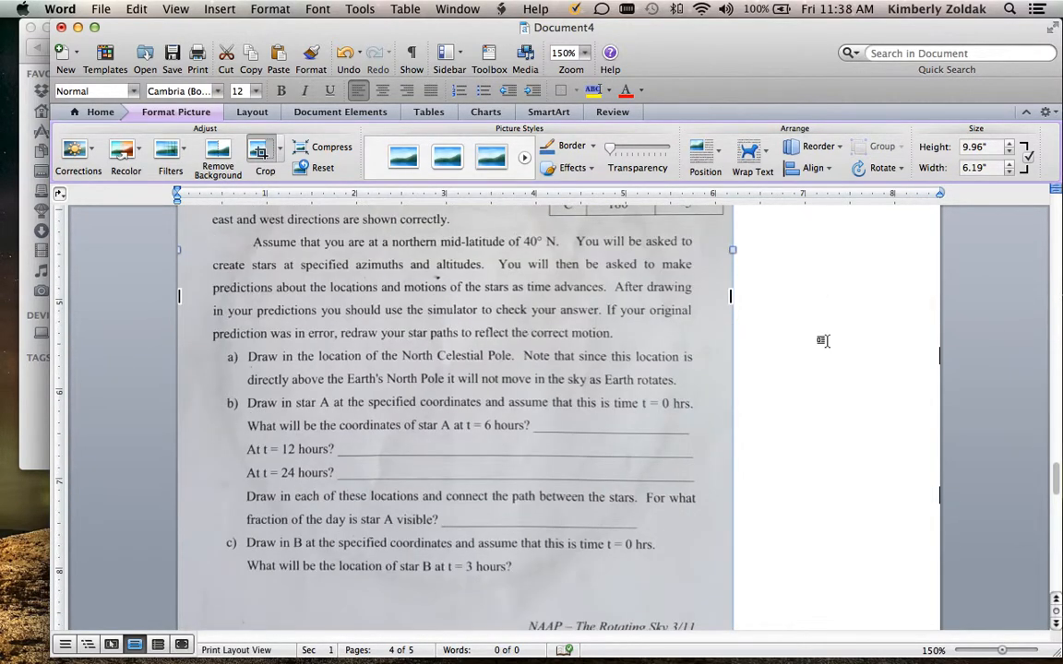
{"action": "scroll", "coordinate": [823, 340], "scroll_direction": "down", "scroll_amount": 1}
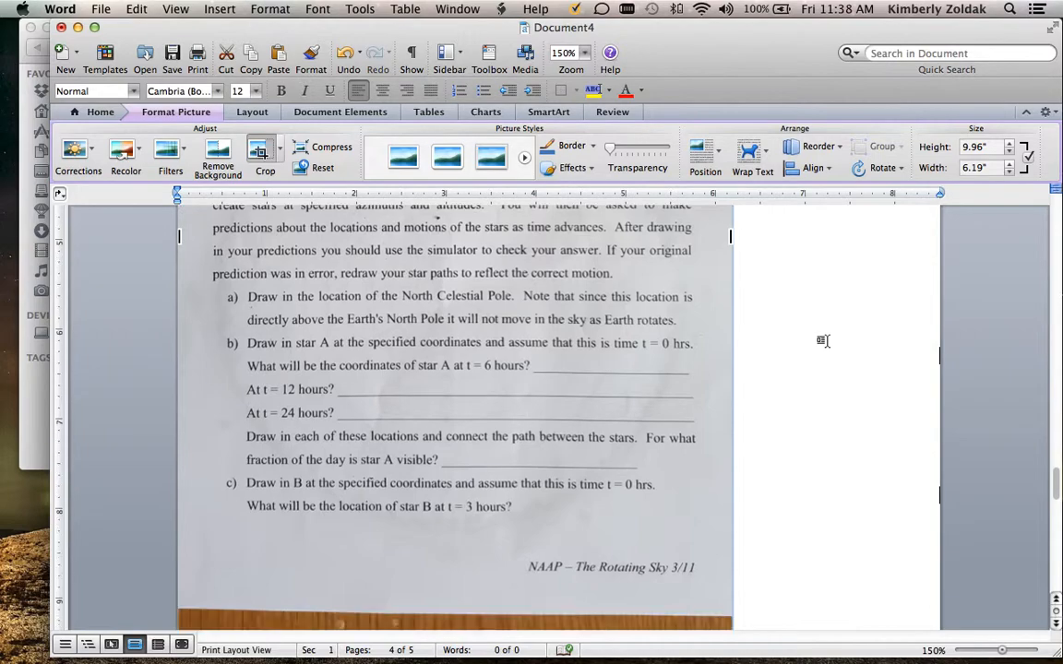
{"action": "scroll", "coordinate": [823, 341], "scroll_direction": "down", "scroll_amount": 3}
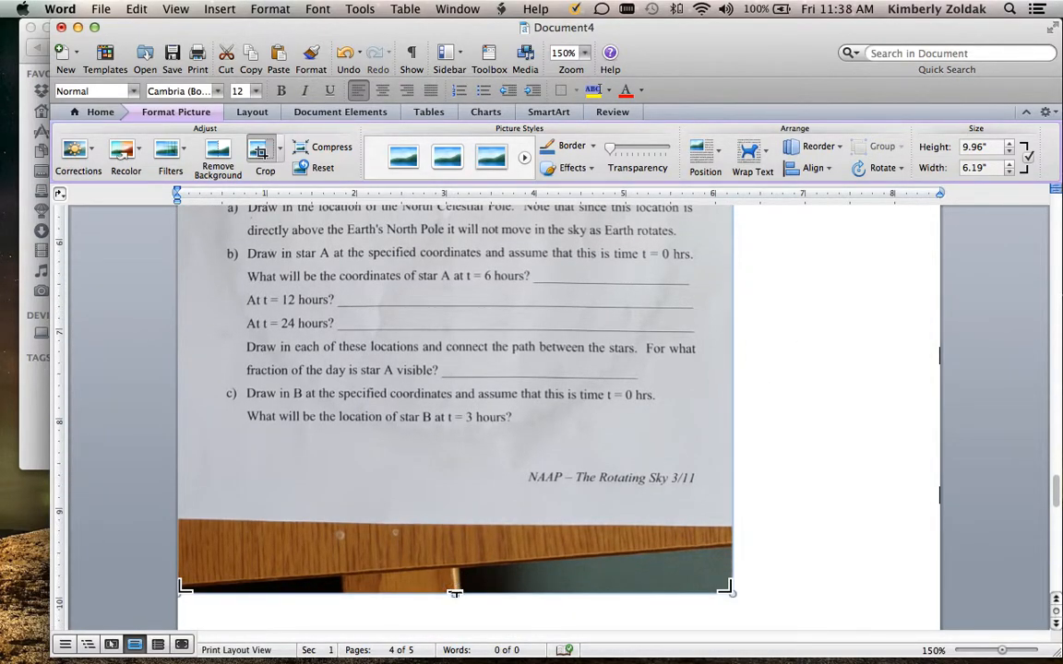
{"action": "left_click_drag", "start_coordinate": [454, 595], "coordinate": [458, 486]}
{"action": "left_click", "coordinate": [817, 404]}
Set the 3.jpg picture's wrapping style to Tight with Center horizontal alignment in its Format Picture layout settings
{"action": "scroll", "coordinate": [642, 439], "scroll_direction": "down", "scroll_amount": 10}
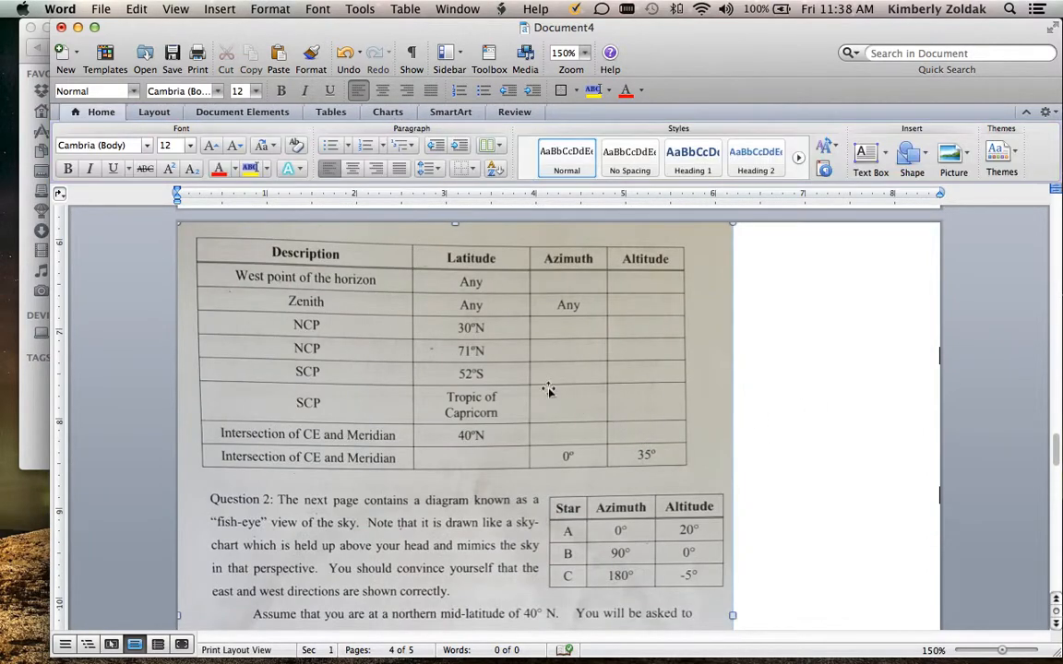
{"action": "right_click", "coordinate": [349, 301]}
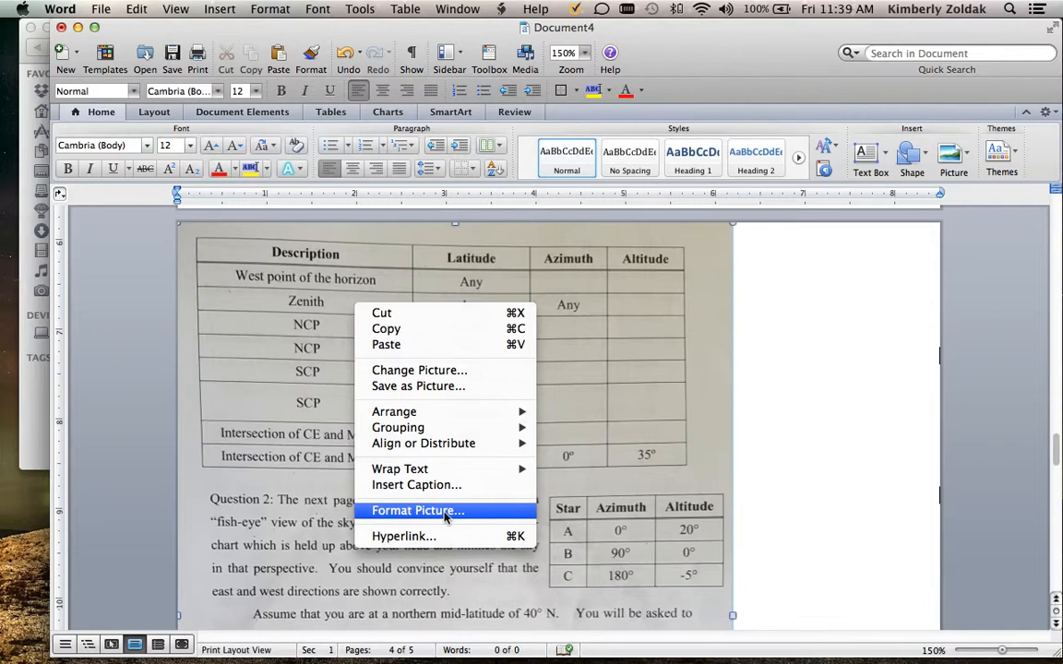
{"action": "left_click", "coordinate": [445, 510]}
{"action": "left_click", "coordinate": [332, 111]}
{"action": "left_click", "coordinate": [252, 206]}
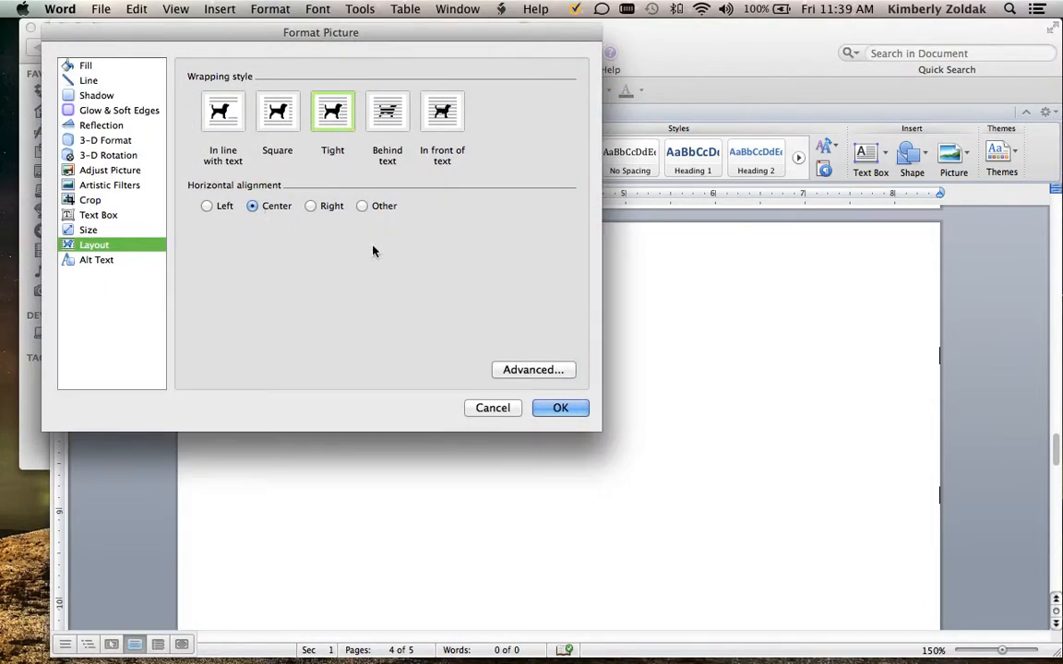
{"action": "left_click", "coordinate": [560, 407]}
Move the 3.jpg picture on the third page until its left edge is about 0.75" from the page edge
{"action": "scroll", "coordinate": [591, 359], "scroll_direction": "up", "scroll_amount": 10}
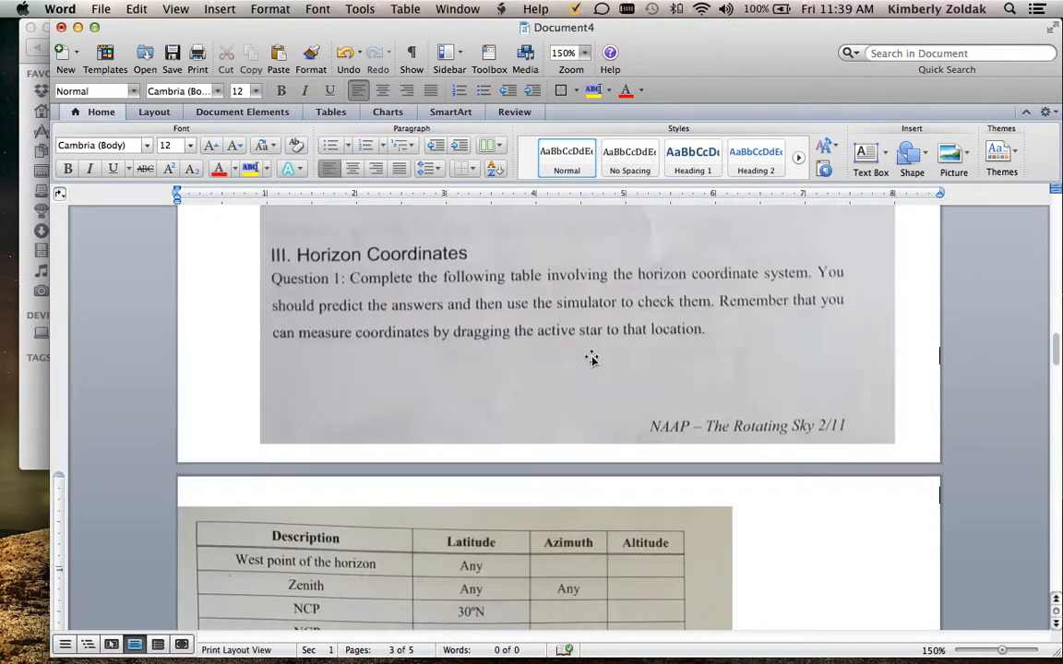
{"action": "scroll", "coordinate": [595, 357], "scroll_direction": "up", "scroll_amount": 10}
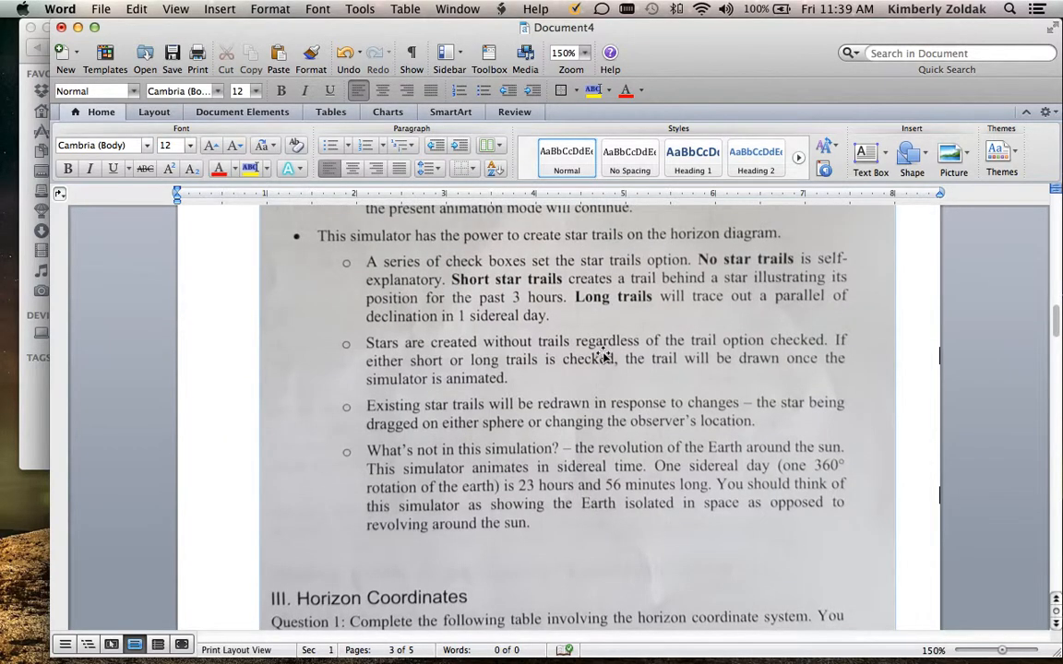
{"action": "scroll", "coordinate": [601, 356], "scroll_direction": "up", "scroll_amount": 15}
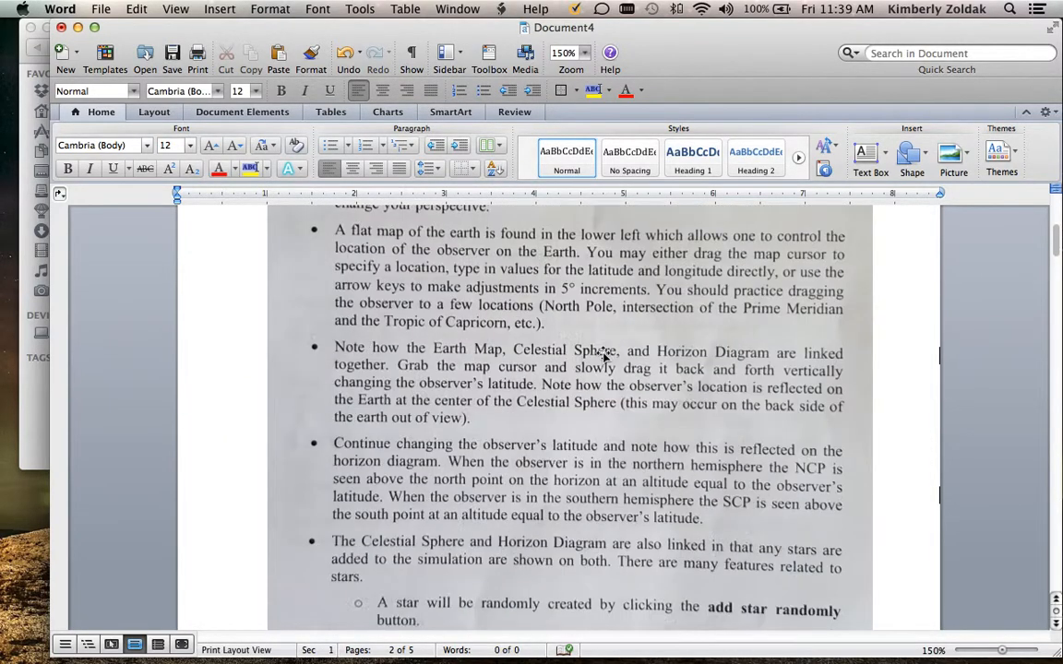
{"action": "scroll", "coordinate": [604, 356], "scroll_direction": "down", "scroll_amount": 15}
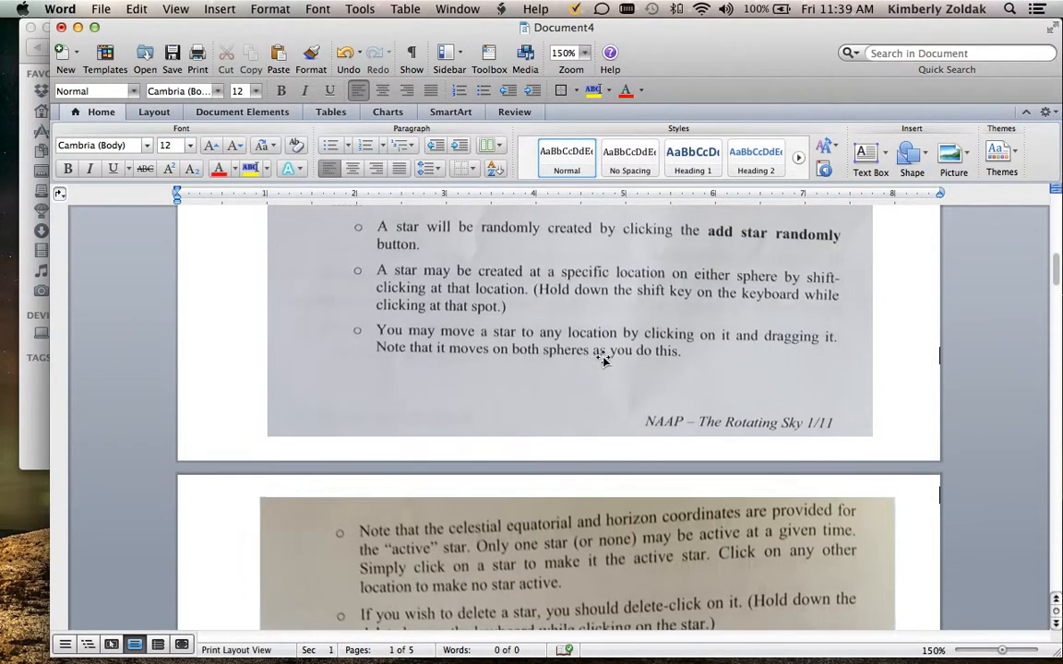
{"action": "scroll", "coordinate": [604, 360], "scroll_direction": "down", "scroll_amount": 5}
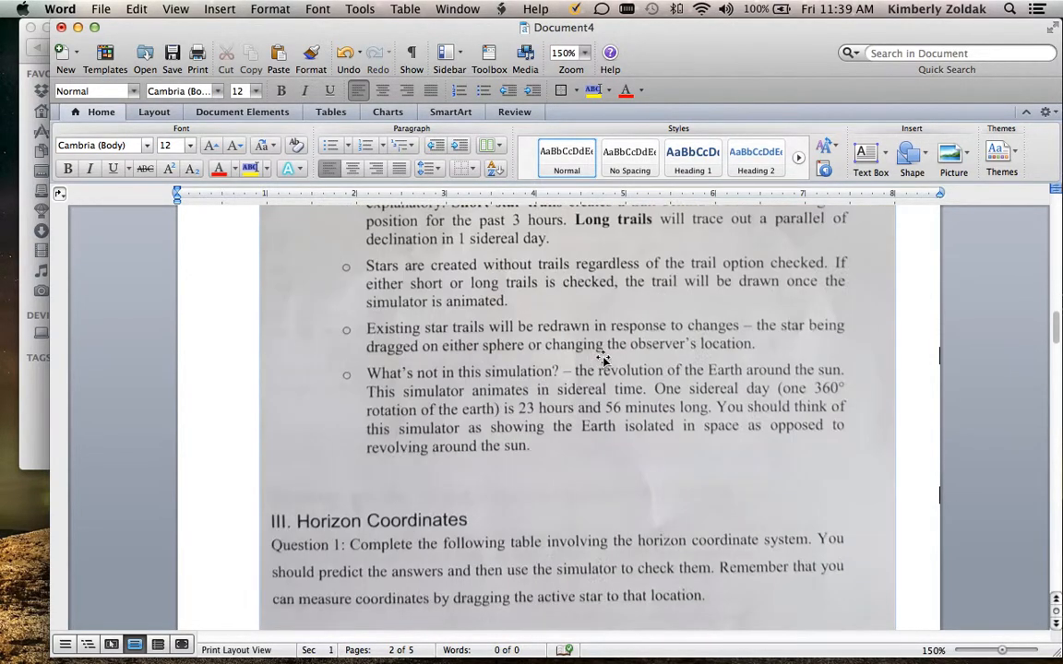
{"action": "scroll", "coordinate": [602, 358], "scroll_direction": "down", "scroll_amount": 10}
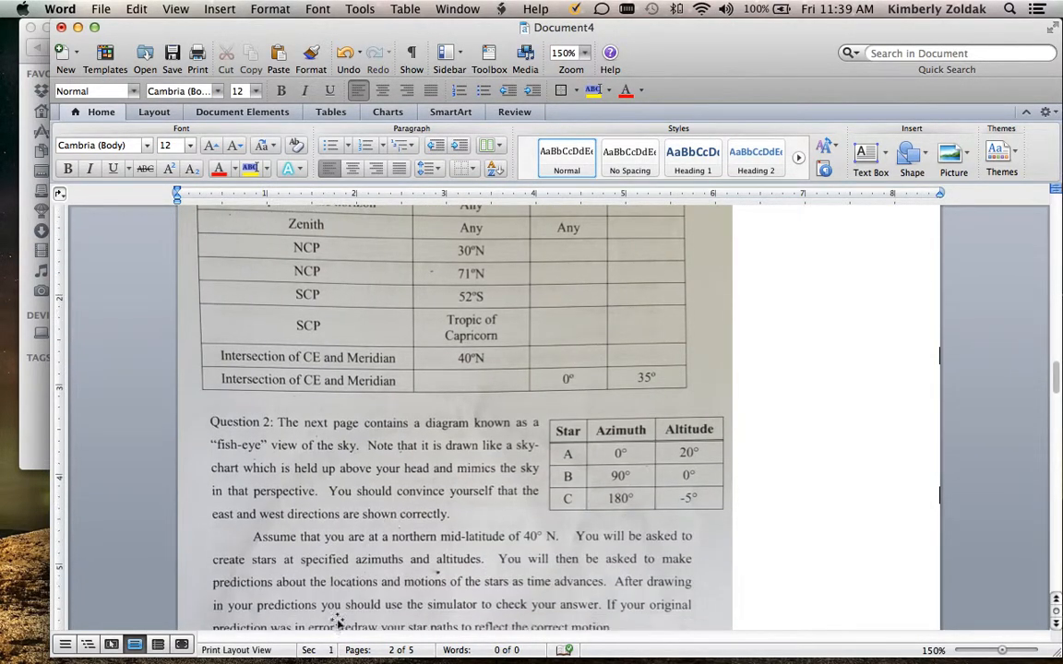
{"action": "scroll", "coordinate": [637, 517], "scroll_direction": "down", "scroll_amount": 2}
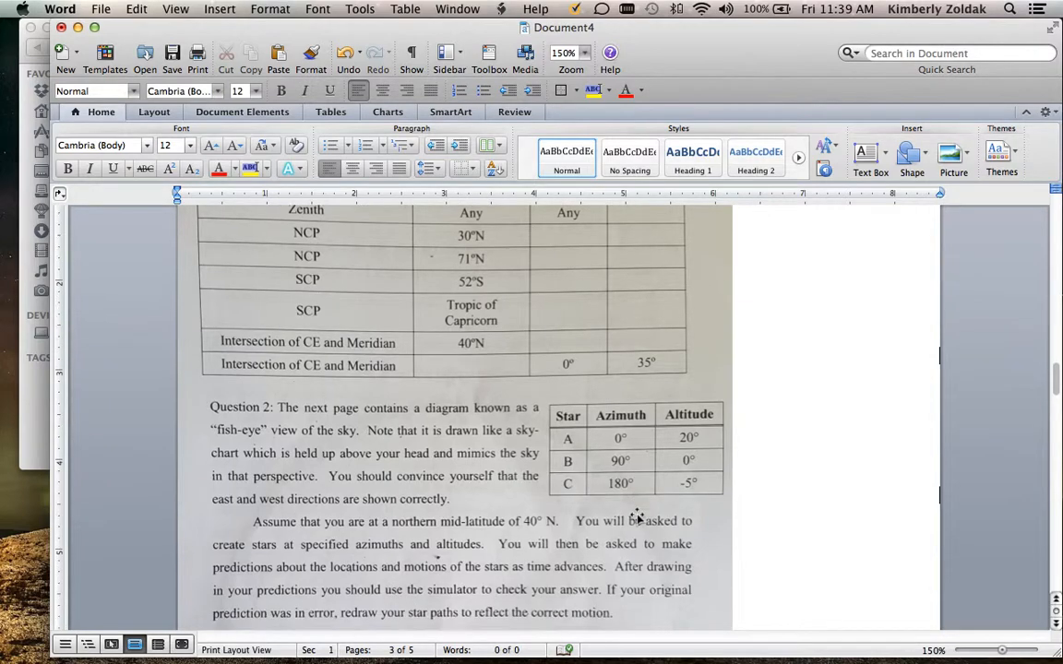
{"action": "left_click_drag", "start_coordinate": [657, 477], "coordinate": [724, 470]}
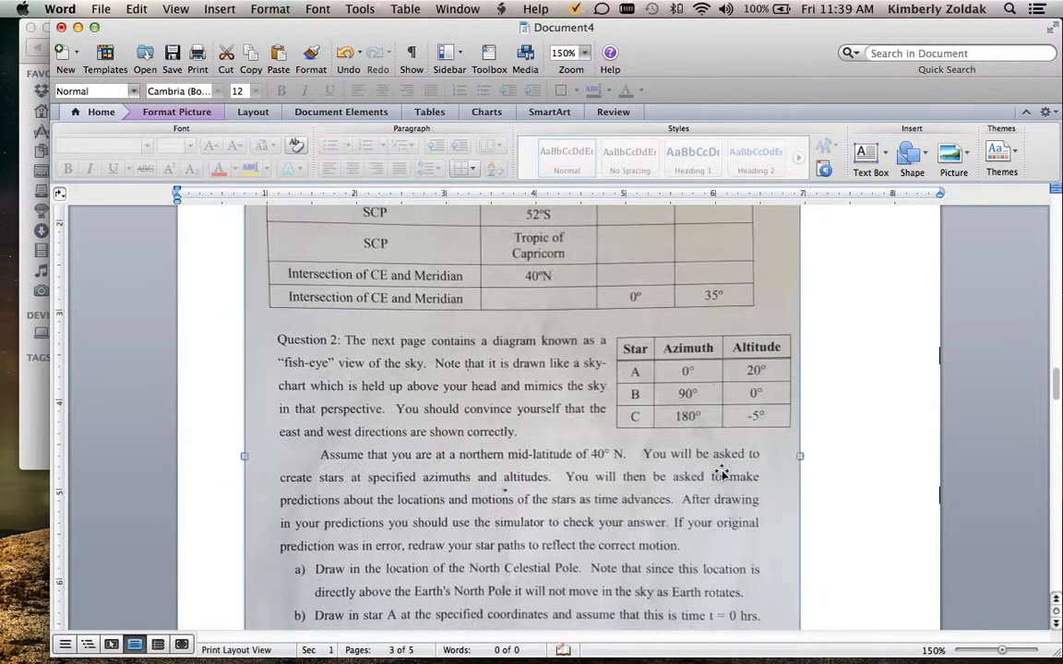
Enlarge the 3.jpg picture on the third page proportionally to about 6.75" wide, keeping its upper-left corner in place
{"action": "left_click", "coordinate": [590, 54]}
{"action": "left_click", "coordinate": [532, 124]}
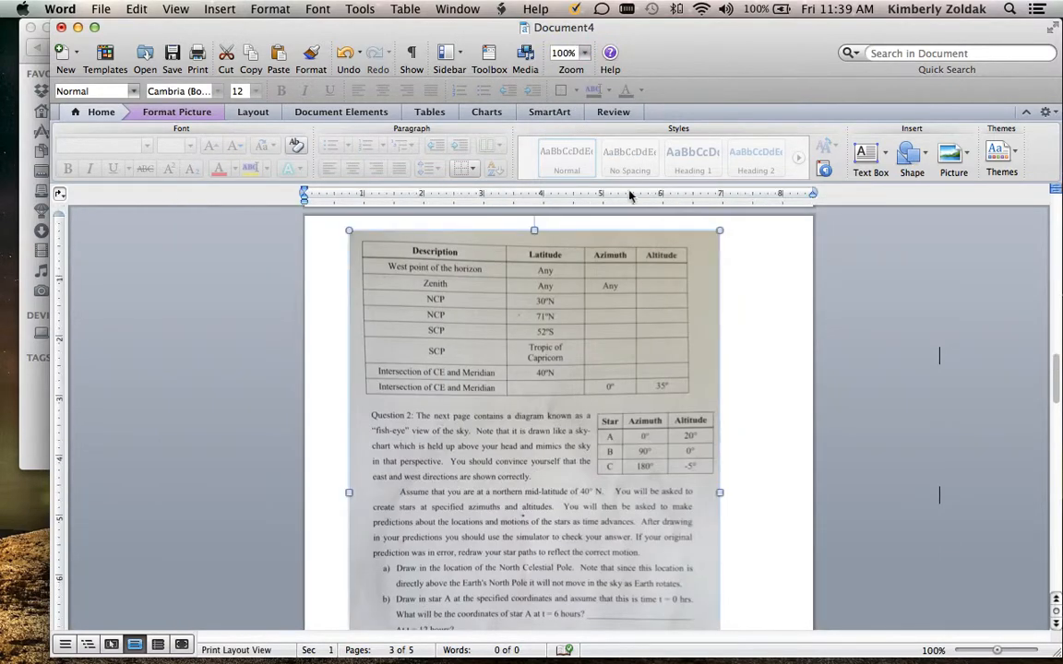
{"action": "scroll", "coordinate": [741, 323], "scroll_direction": "down", "scroll_amount": 5}
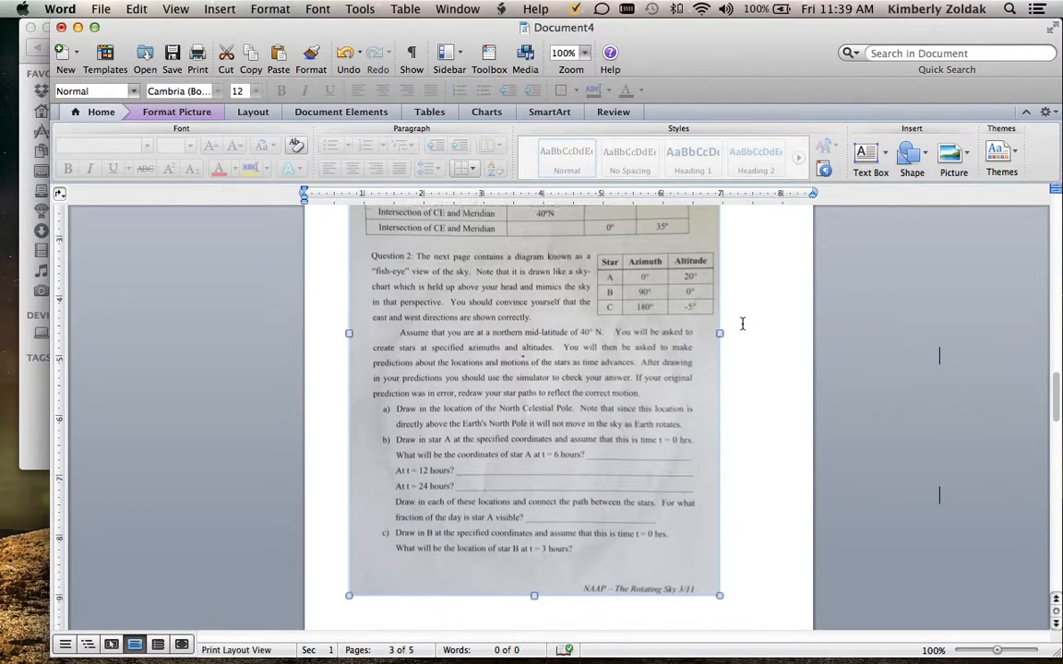
{"action": "left_click_drag", "start_coordinate": [719, 574], "coordinate": [747, 621]}
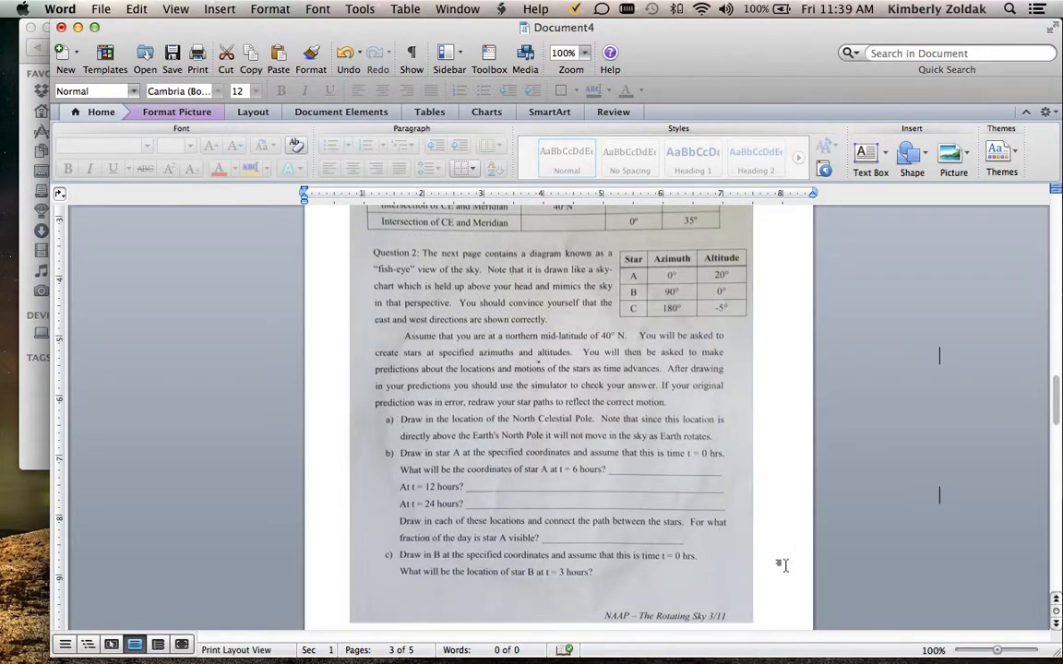
{"action": "left_click", "coordinate": [785, 562]}
{"action": "scroll", "coordinate": [785, 562], "scroll_direction": "up", "scroll_amount": 5}
{"action": "scroll", "coordinate": [782, 561], "scroll_direction": "up", "scroll_amount": 1}
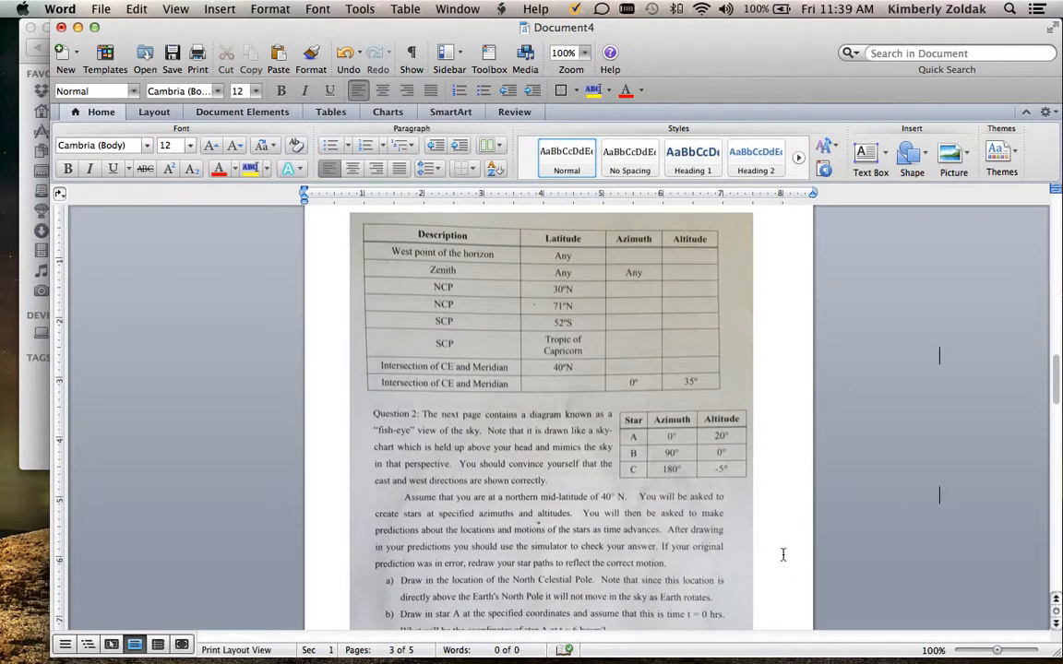
Enlarge the 3.jpg picture further, to about 7.25" wide, so it nearly fills the third page
{"action": "left_click", "coordinate": [584, 53]}
{"action": "left_click", "coordinate": [576, 143]}
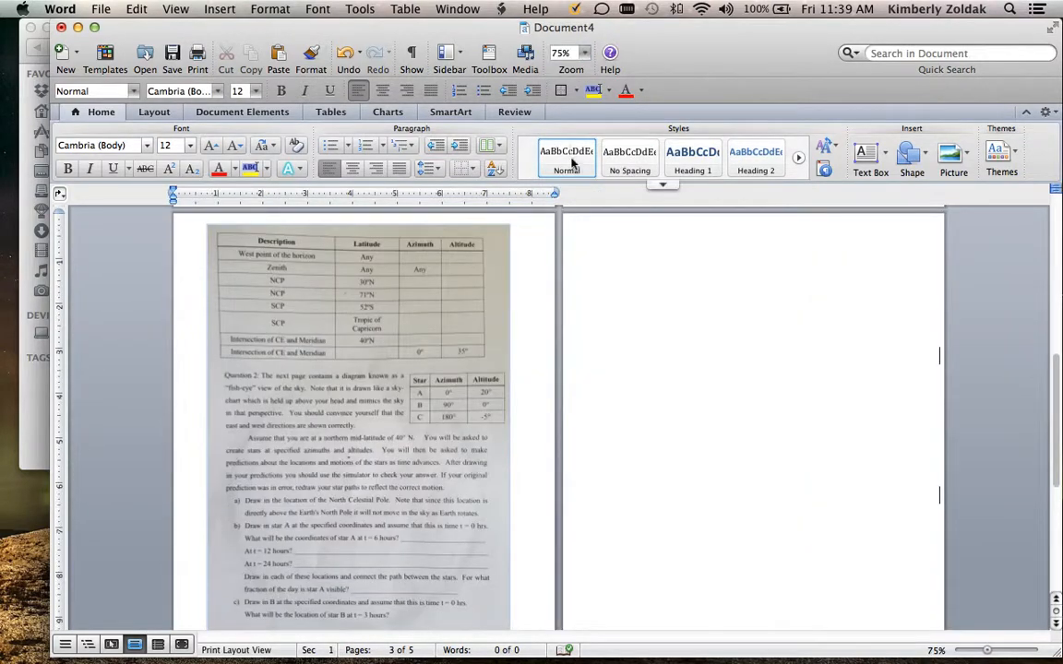
{"action": "scroll", "coordinate": [560, 326], "scroll_direction": "down", "scroll_amount": 1}
{"action": "scroll", "coordinate": [560, 325], "scroll_direction": "down", "scroll_amount": 5}
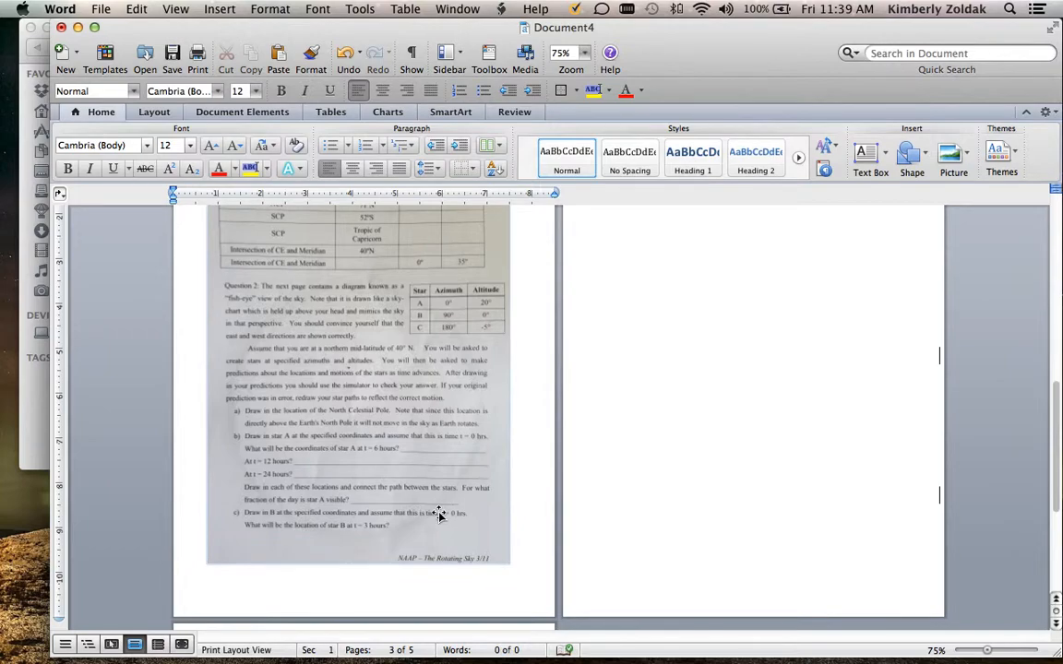
{"action": "left_click", "coordinate": [439, 514]}
{"action": "left_click_drag", "start_coordinate": [510, 564], "coordinate": [531, 594]}
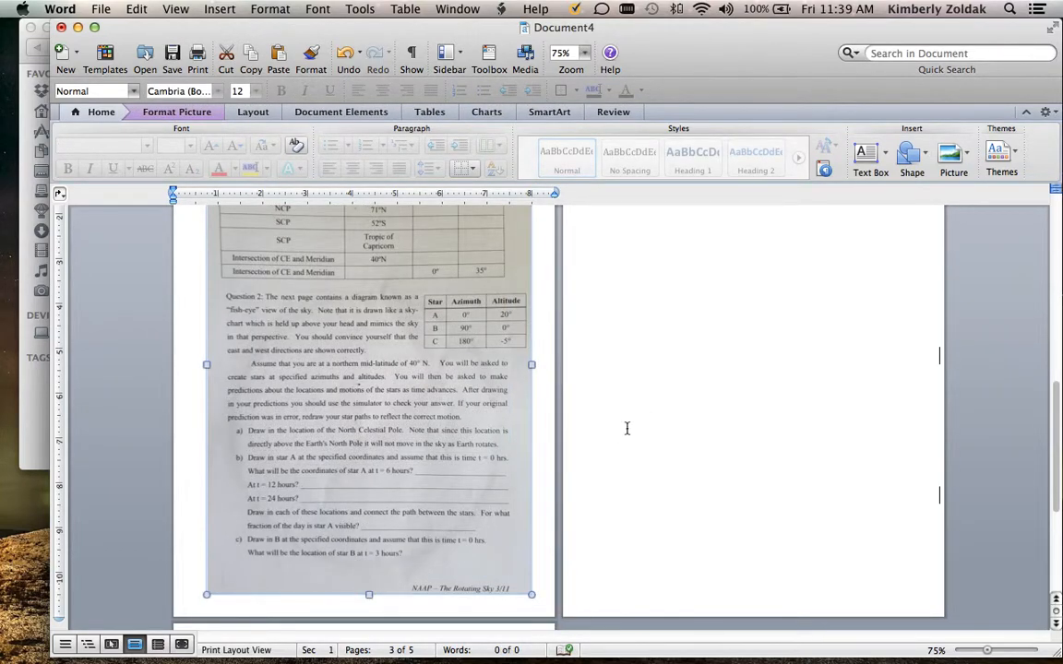
Insert the picture file 4.jpg from the combine folder on the Desktop onto the blank fourth page
{"action": "scroll", "coordinate": [626, 434], "scroll_direction": "up", "scroll_amount": 5}
{"action": "left_click", "coordinate": [626, 461]}
{"action": "scroll", "coordinate": [628, 457], "scroll_direction": "down", "scroll_amount": 1}
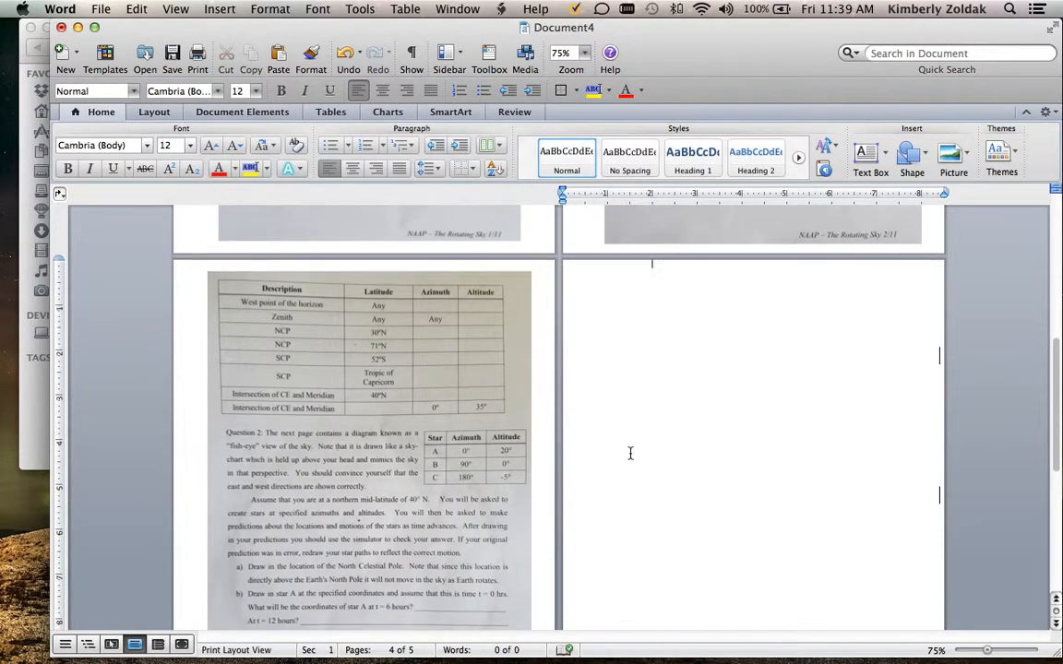
{"action": "left_click", "coordinate": [207, 9]}
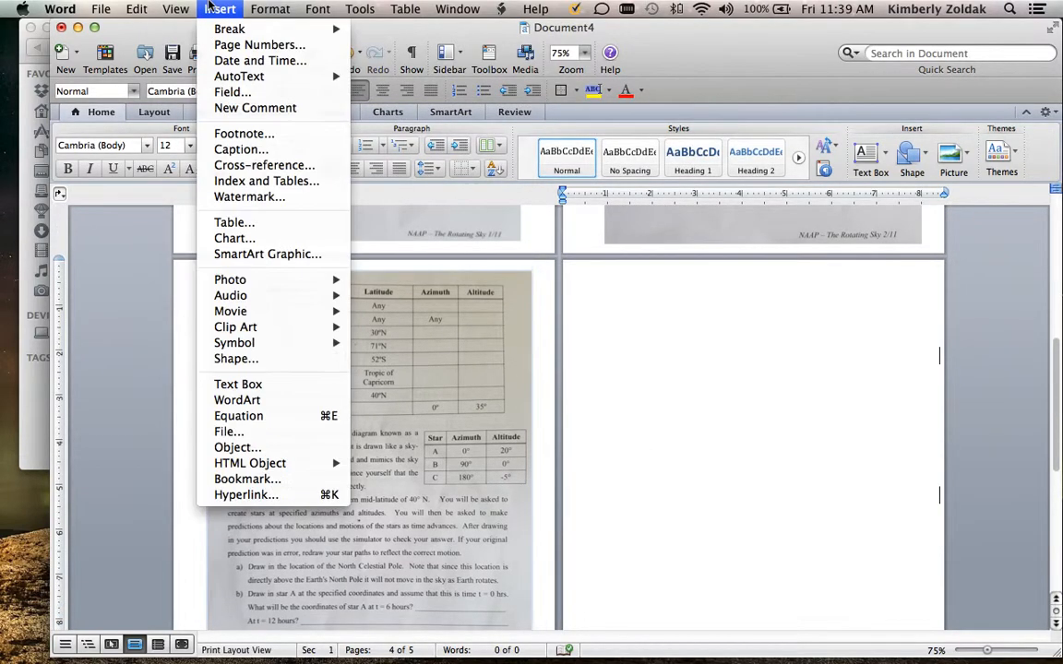
{"action": "mouse_move", "coordinate": [259, 283]}
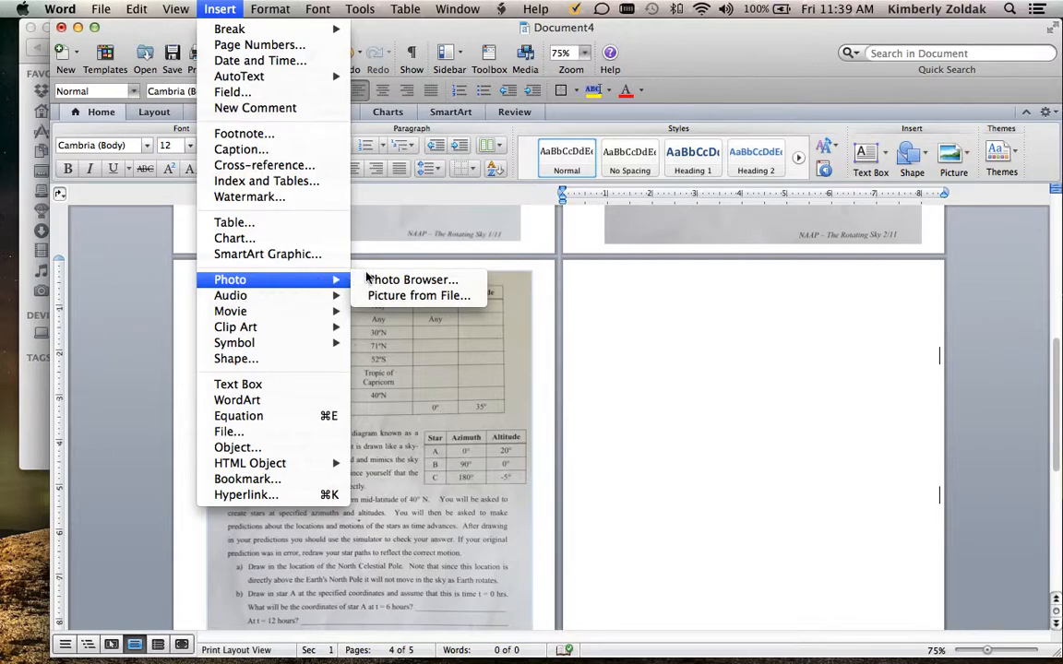
{"action": "left_click", "coordinate": [373, 296]}
{"action": "double_click", "coordinate": [564, 151]}
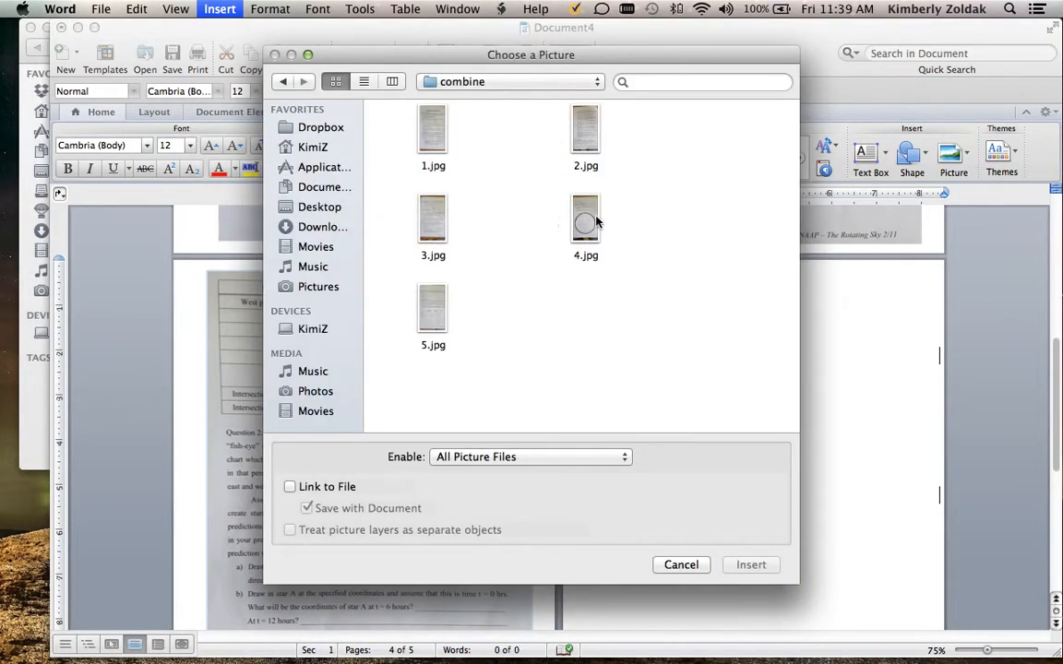
{"action": "left_click", "coordinate": [595, 221]}
{"action": "left_click", "coordinate": [749, 565]}
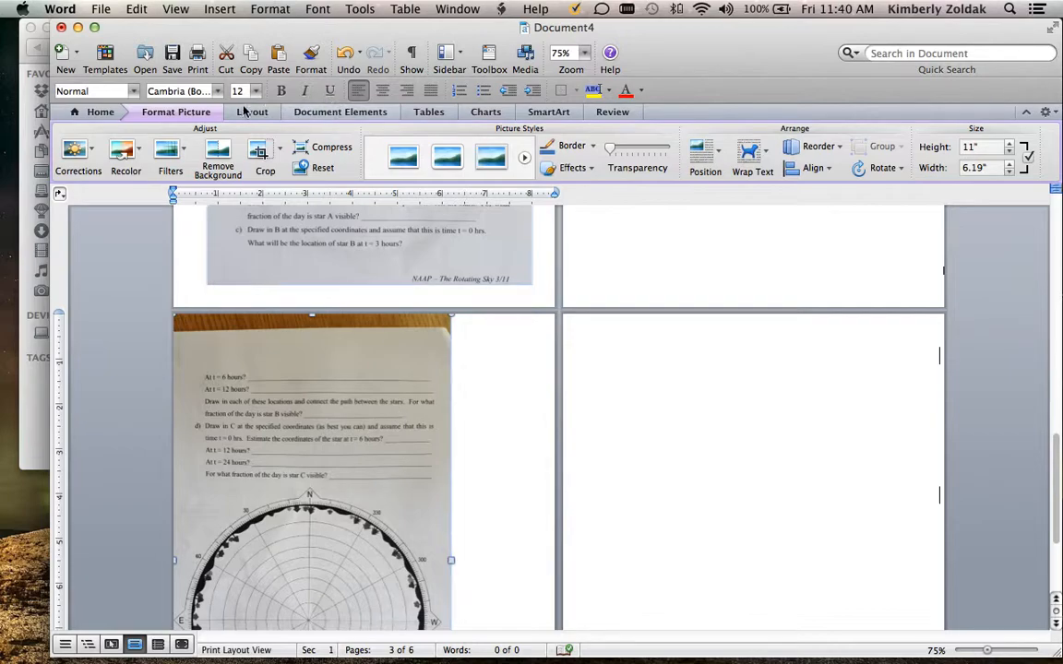
Crop the desk strip and blank margin off the top of the 4.jpg picture, to about 9.95" high, and the desk area off its bottom
{"action": "left_click", "coordinate": [263, 152]}
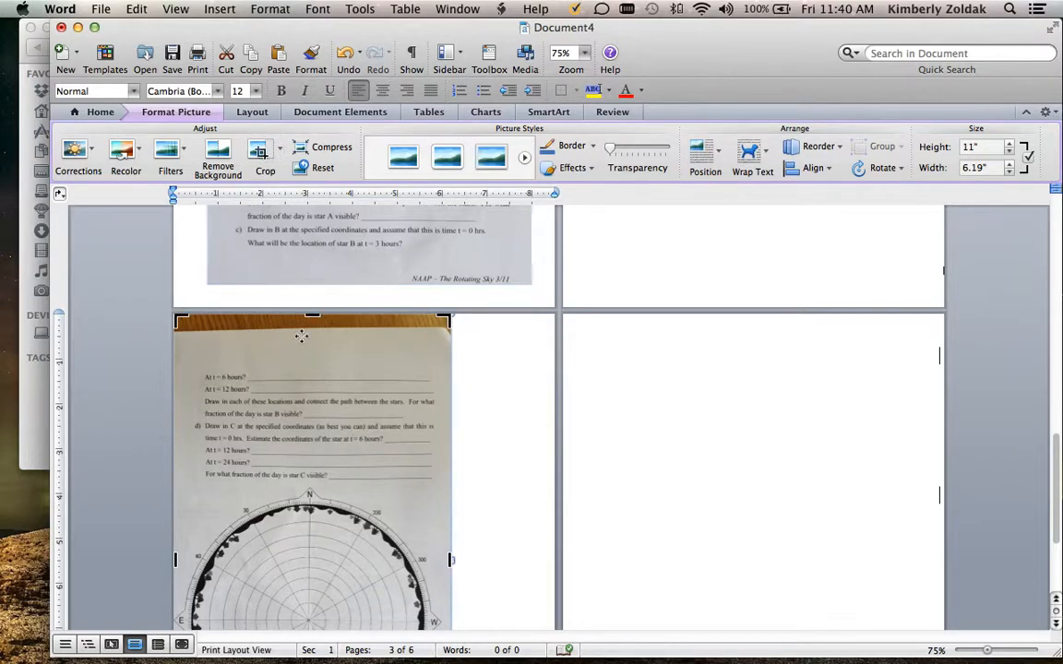
{"action": "left_click_drag", "start_coordinate": [310, 322], "coordinate": [304, 361]}
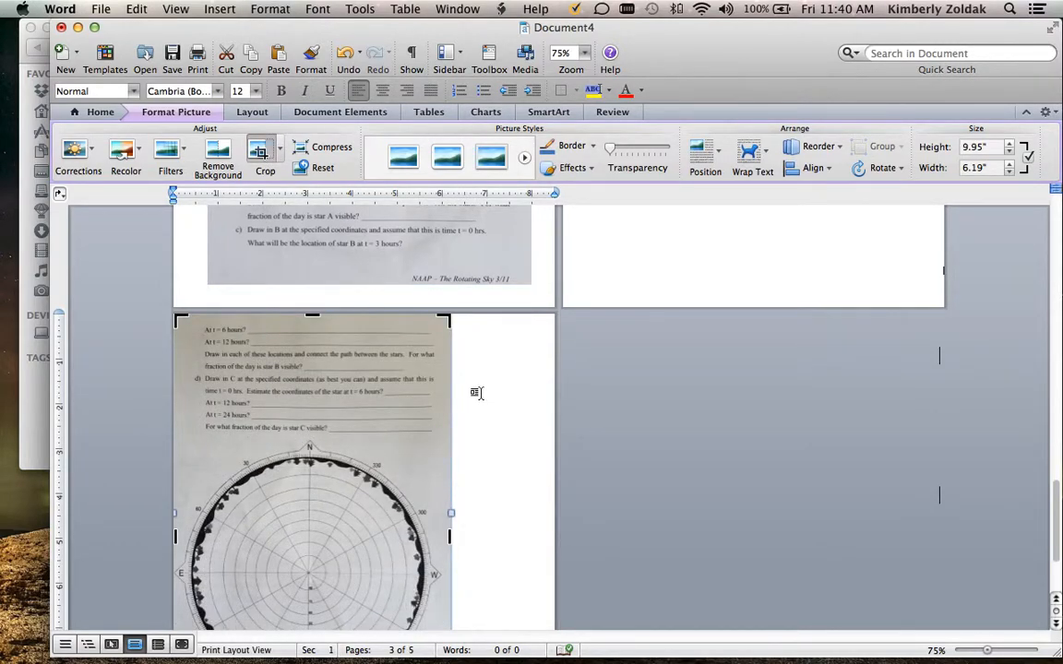
{"action": "scroll", "coordinate": [477, 393], "scroll_direction": "down", "scroll_amount": 5}
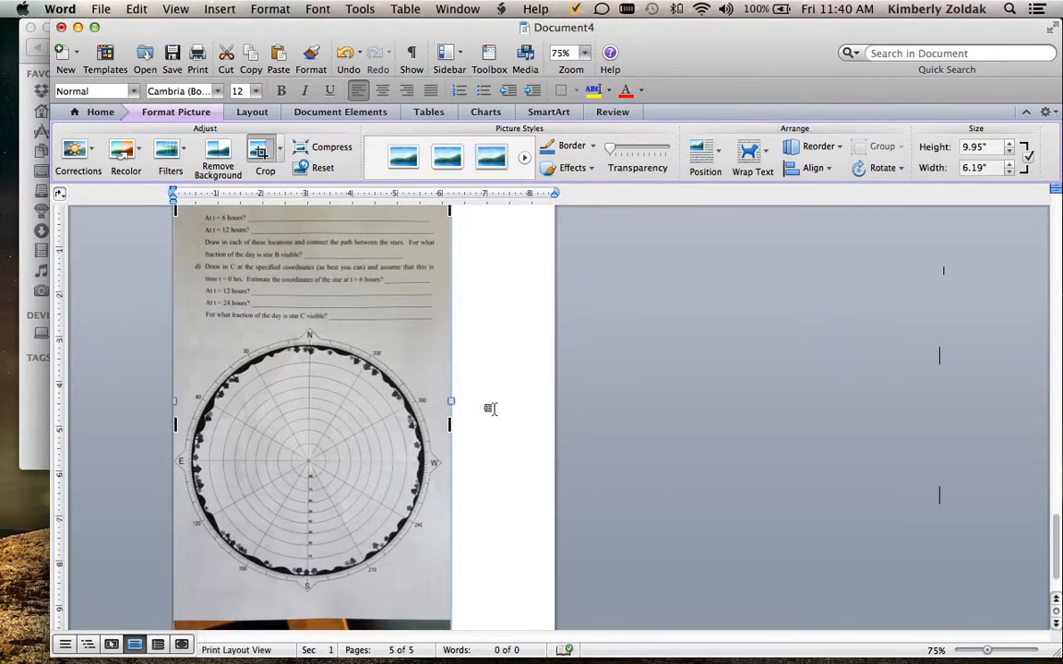
{"action": "scroll", "coordinate": [489, 408], "scroll_direction": "down", "scroll_amount": 3}
{"action": "left_click_drag", "start_coordinate": [311, 574], "coordinate": [312, 523]}
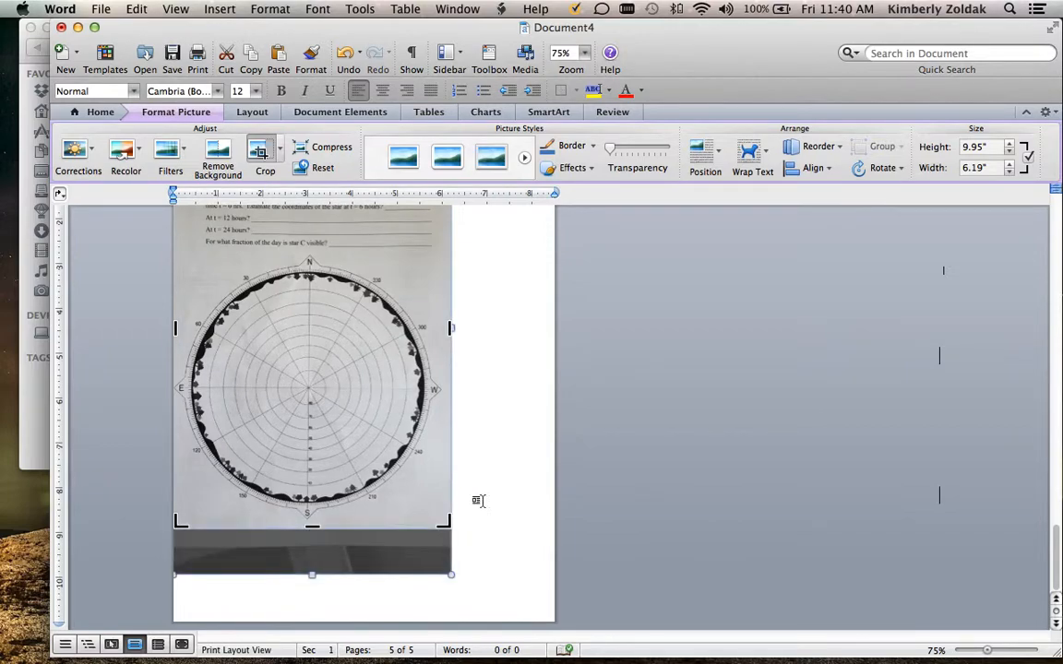
{"action": "left_click", "coordinate": [477, 500]}
Set the 4.jpg picture's wrapping style to Tight with Center horizontal alignment in its Format Picture layout settings
{"action": "left_click", "coordinate": [298, 326]}
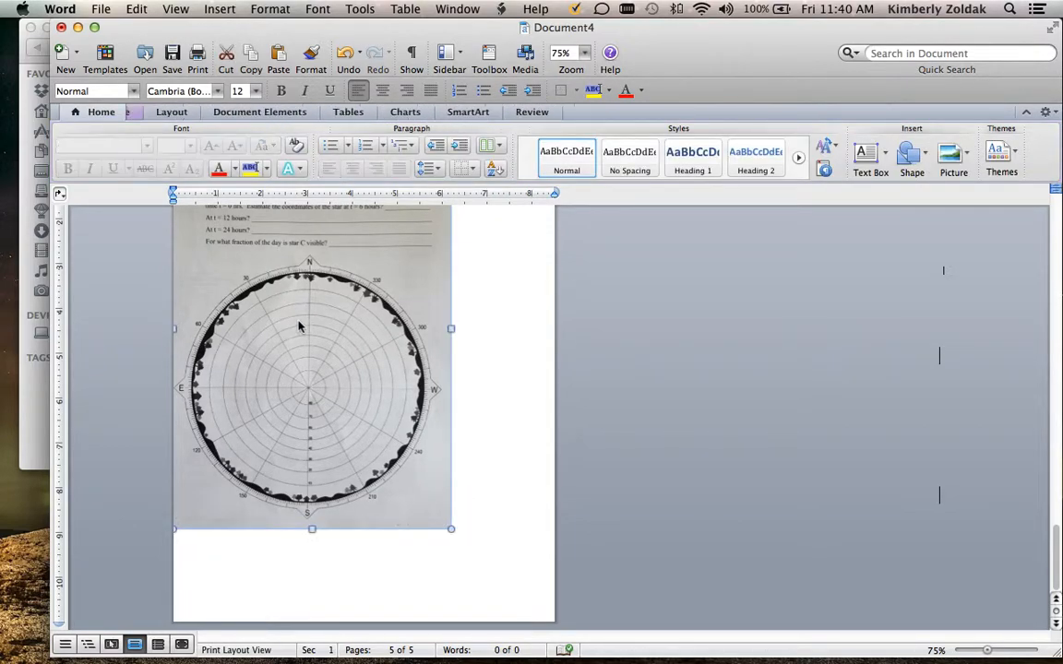
{"action": "right_click", "coordinate": [298, 324]}
{"action": "left_click", "coordinate": [368, 527]}
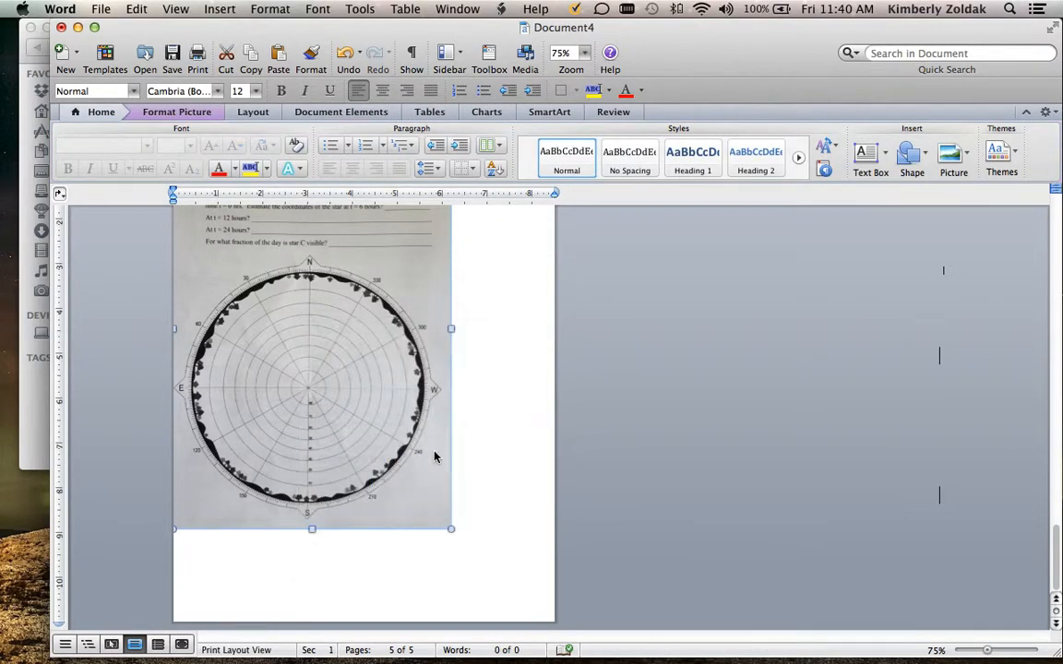
{"action": "left_click", "coordinate": [255, 205]}
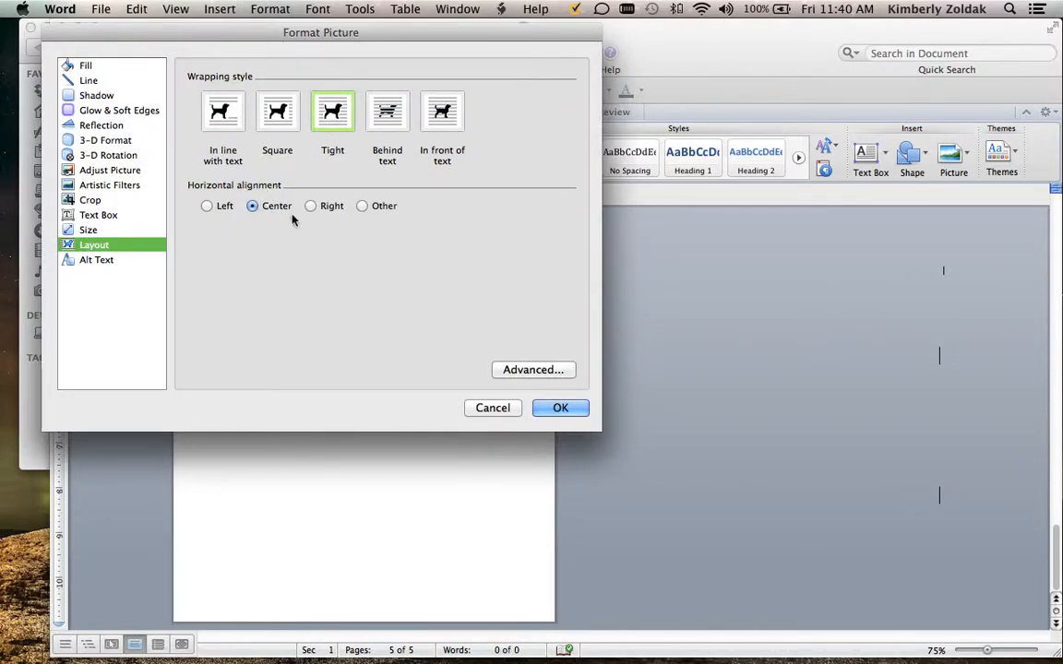
{"action": "left_click", "coordinate": [558, 410]}
Move the 4.jpg picture on the fourth page until its left edge is about 0.75" from the page edge
{"action": "scroll", "coordinate": [726, 415], "scroll_direction": "up", "scroll_amount": 5}
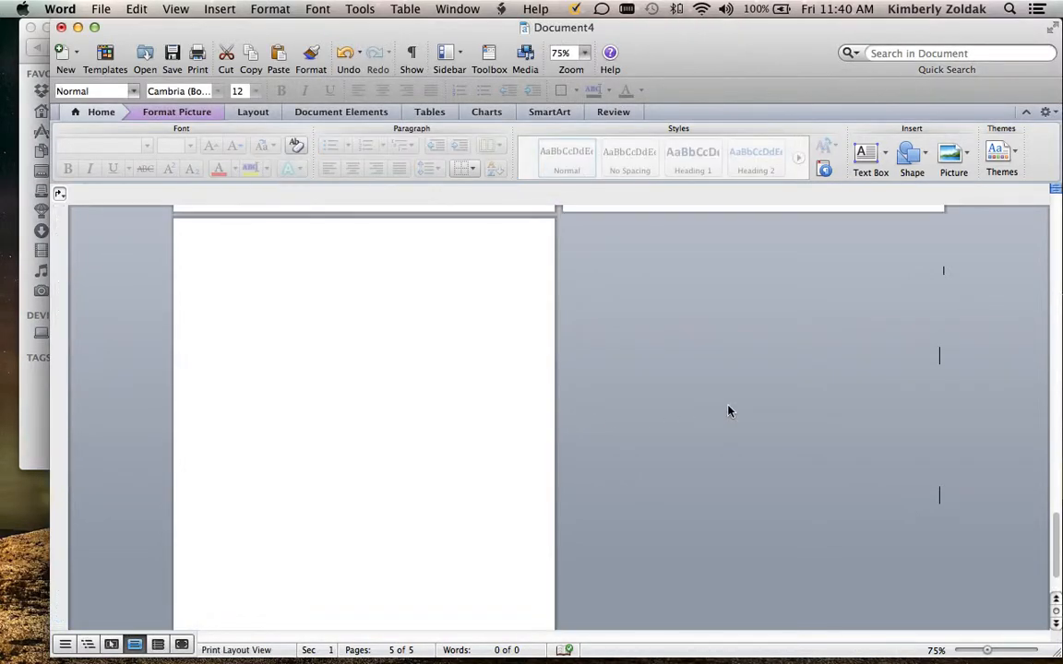
{"action": "scroll", "coordinate": [727, 407], "scroll_direction": "up", "scroll_amount": 5}
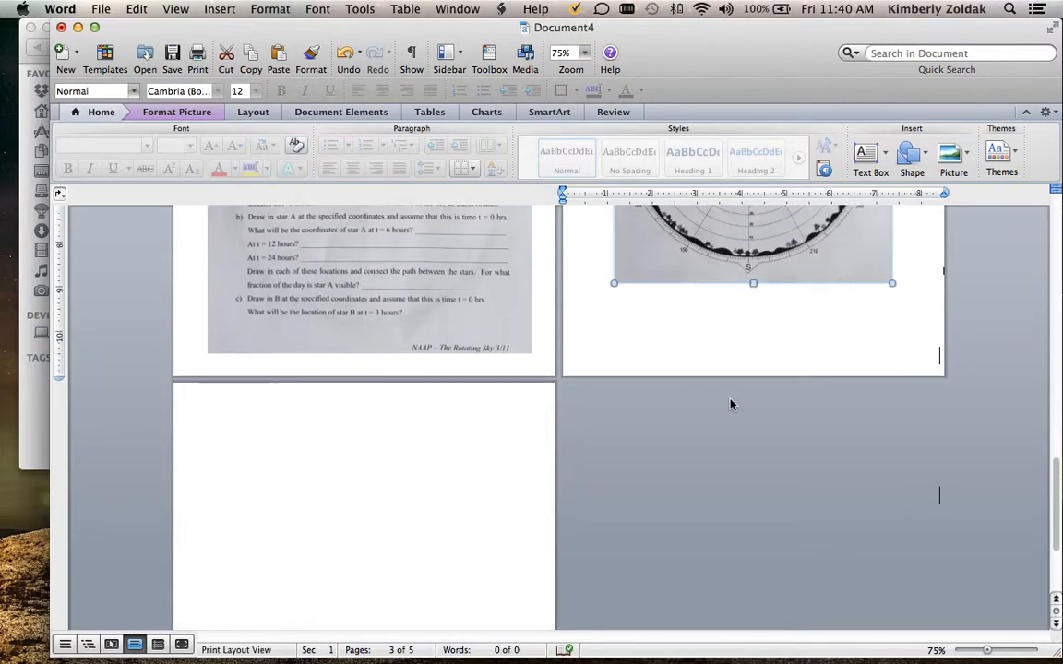
{"action": "scroll", "coordinate": [729, 398], "scroll_direction": "up", "scroll_amount": 5}
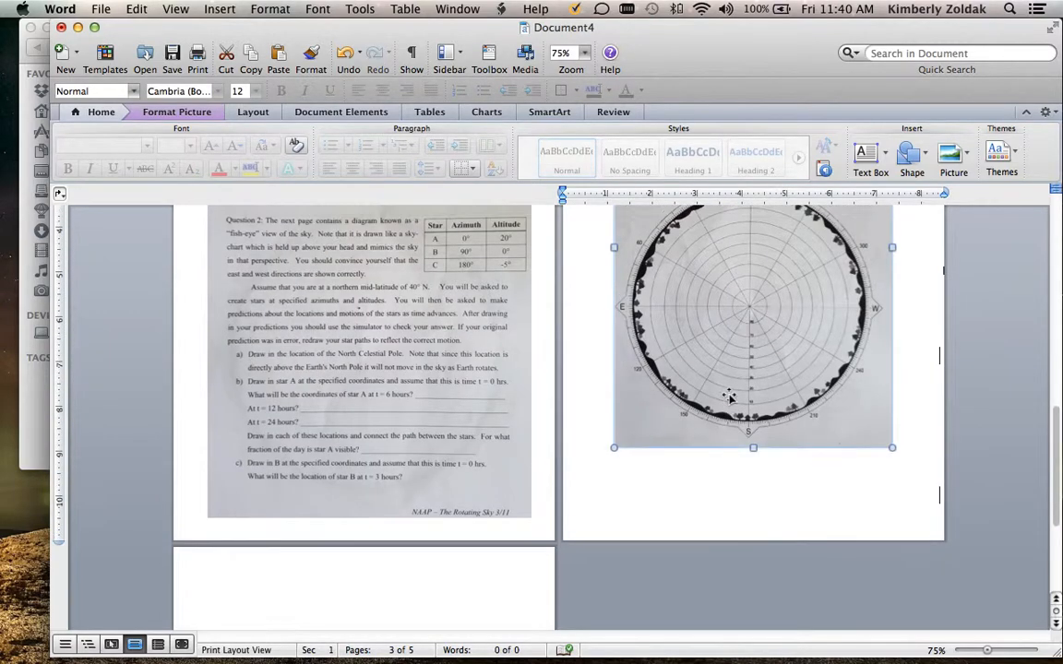
{"action": "scroll", "coordinate": [727, 395], "scroll_direction": "up", "scroll_amount": 1}
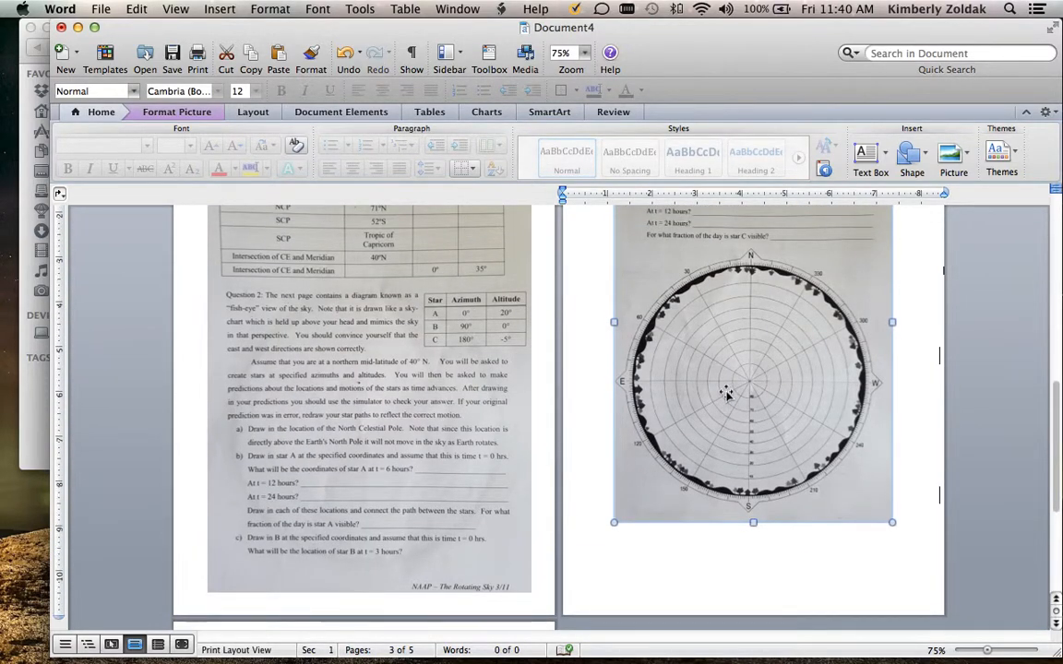
{"action": "scroll", "coordinate": [727, 394], "scroll_direction": "up", "scroll_amount": 2}
{"action": "left_click_drag", "start_coordinate": [694, 351], "coordinate": [676, 352]}
{"action": "scroll", "coordinate": [680, 351], "scroll_direction": "up", "scroll_amount": 1}
{"action": "scroll", "coordinate": [679, 352], "scroll_direction": "up", "scroll_amount": 8}
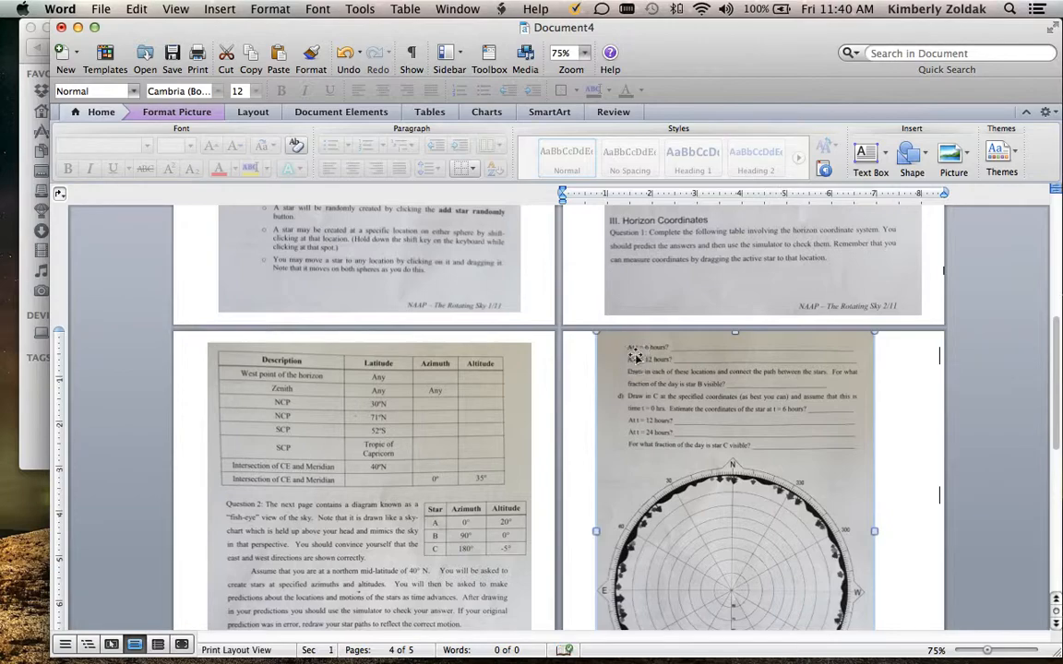
Nudge the 4.jpg picture vertically until its upper edge sits about 0.25" below the page's upper edge
{"action": "key", "text": "Down"}
{"action": "key", "text": "Down"}
{"action": "key", "text": "Down"}
{"action": "key", "text": "Down"}
{"action": "key", "text": "Down"}
{"action": "key", "text": "Up"}
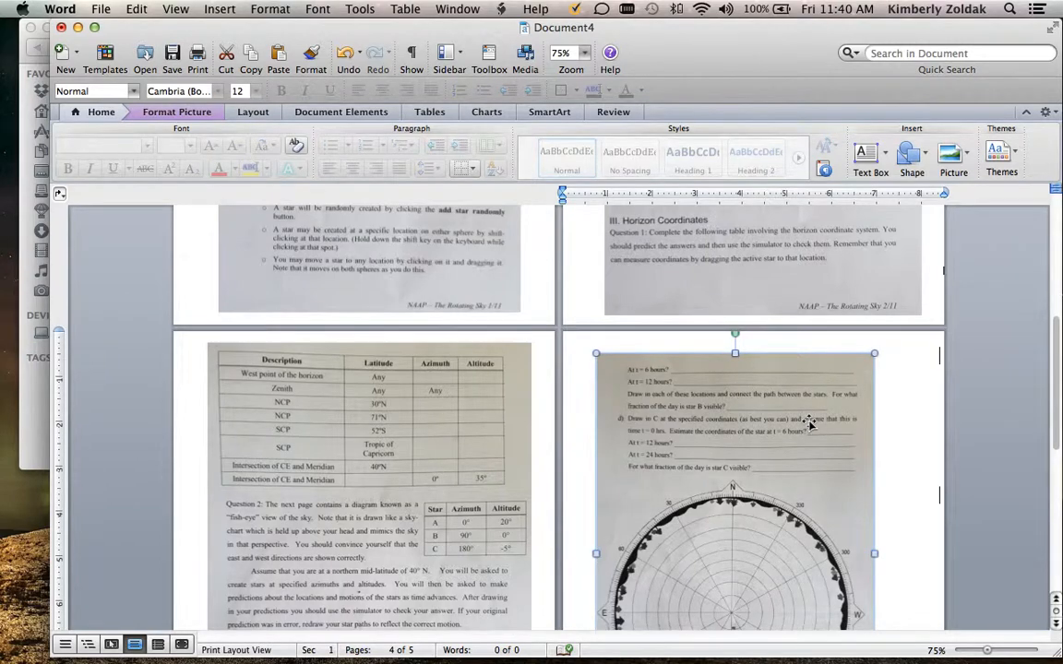
{"action": "scroll", "coordinate": [808, 422], "scroll_direction": "down", "scroll_amount": 1}
{"action": "key", "text": "Up"}
{"action": "key", "text": "Up"}
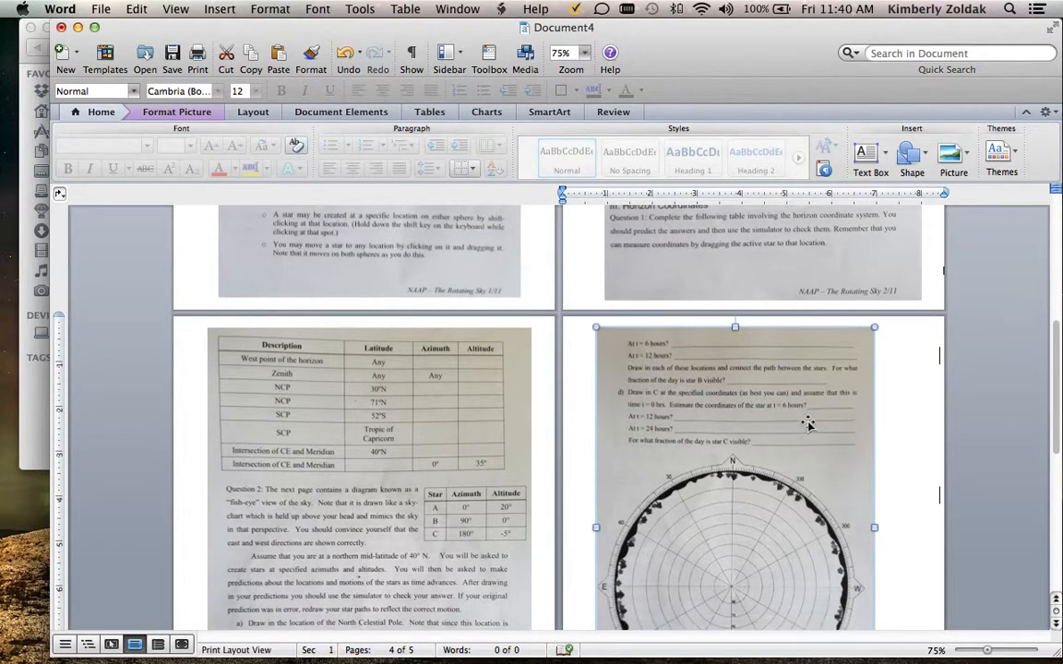
Enlarge the 4.jpg picture proportionally to about 7.15" wide so it nearly fills the fourth page
{"action": "scroll", "coordinate": [917, 418], "scroll_direction": "down", "scroll_amount": 12}
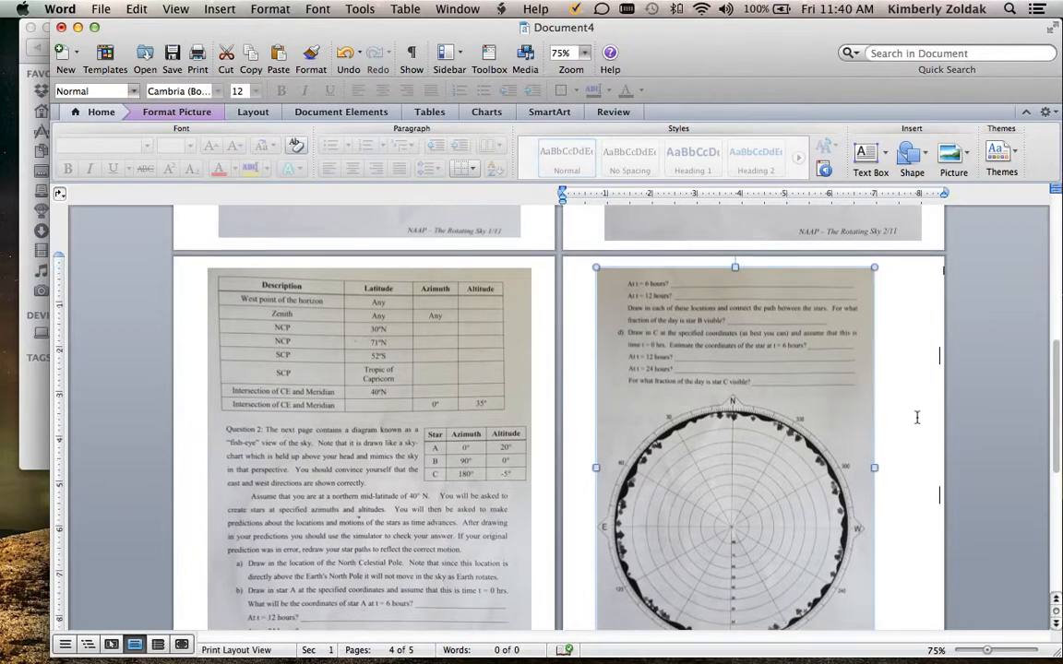
{"action": "left_click_drag", "start_coordinate": [874, 533], "coordinate": [915, 593]}
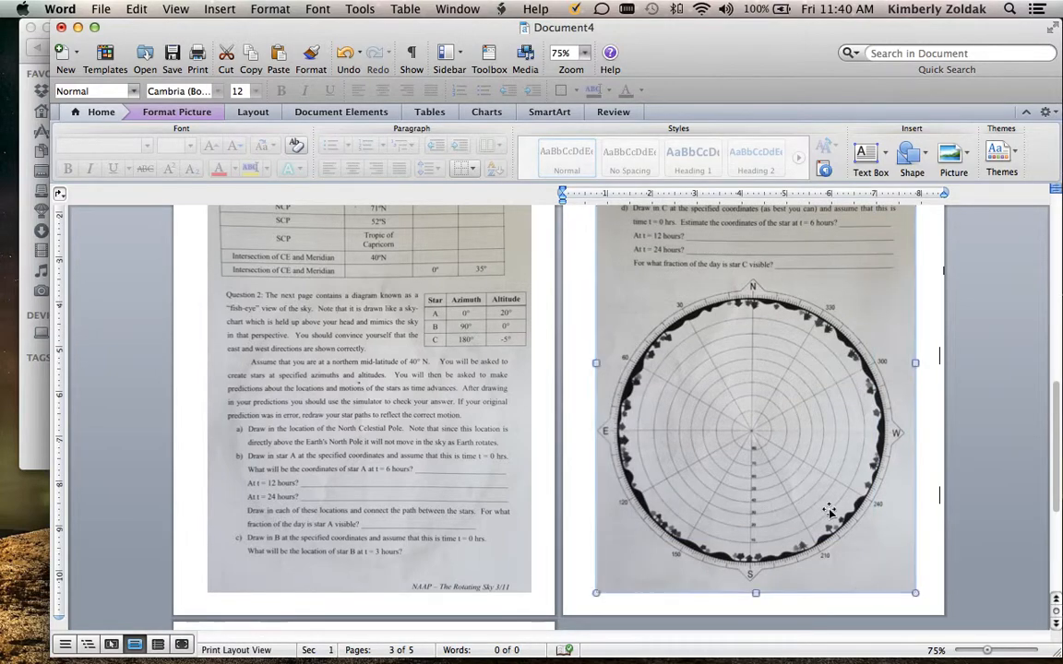
{"action": "left_click", "coordinate": [963, 542]}
Insert the picture file 5.jpg from the combine folder on the Desktop onto the blank fifth page
{"action": "scroll", "coordinate": [963, 543], "scroll_direction": "down", "scroll_amount": 3}
{"action": "scroll", "coordinate": [963, 547], "scroll_direction": "down", "scroll_amount": 5}
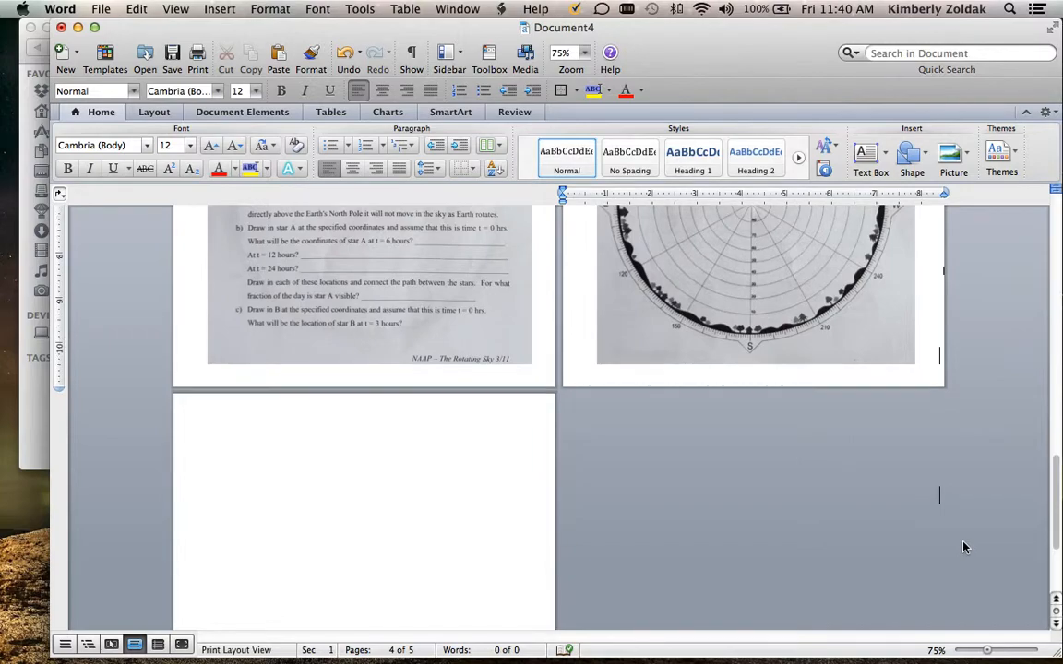
{"action": "left_click", "coordinate": [282, 451]}
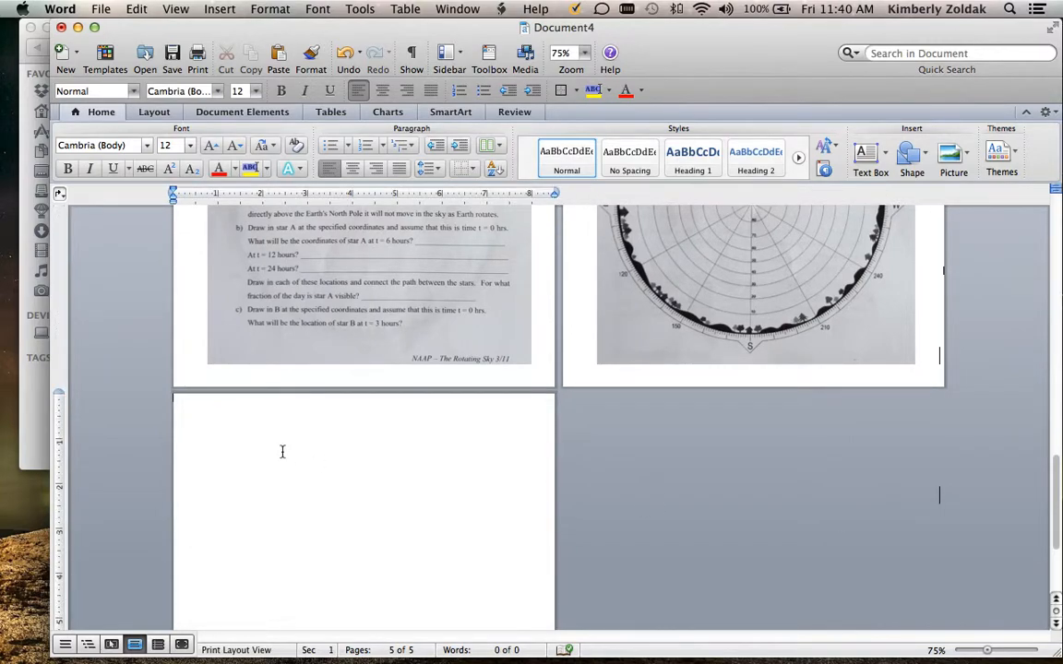
{"action": "left_click", "coordinate": [219, 9]}
{"action": "mouse_move", "coordinate": [328, 280]}
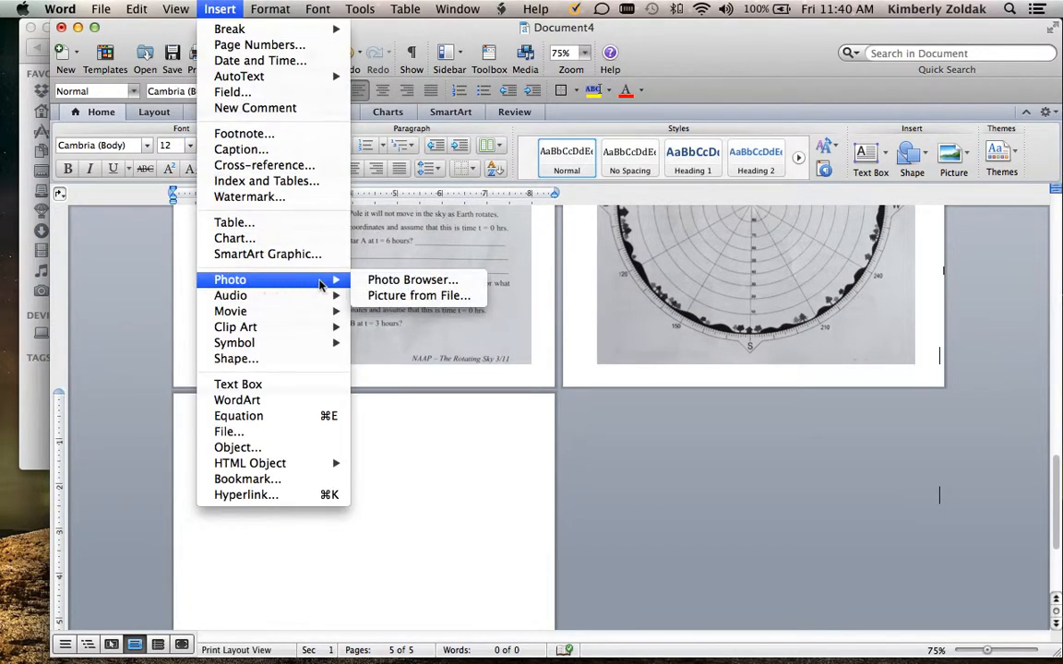
{"action": "left_click", "coordinate": [381, 296]}
{"action": "double_click", "coordinate": [586, 162]}
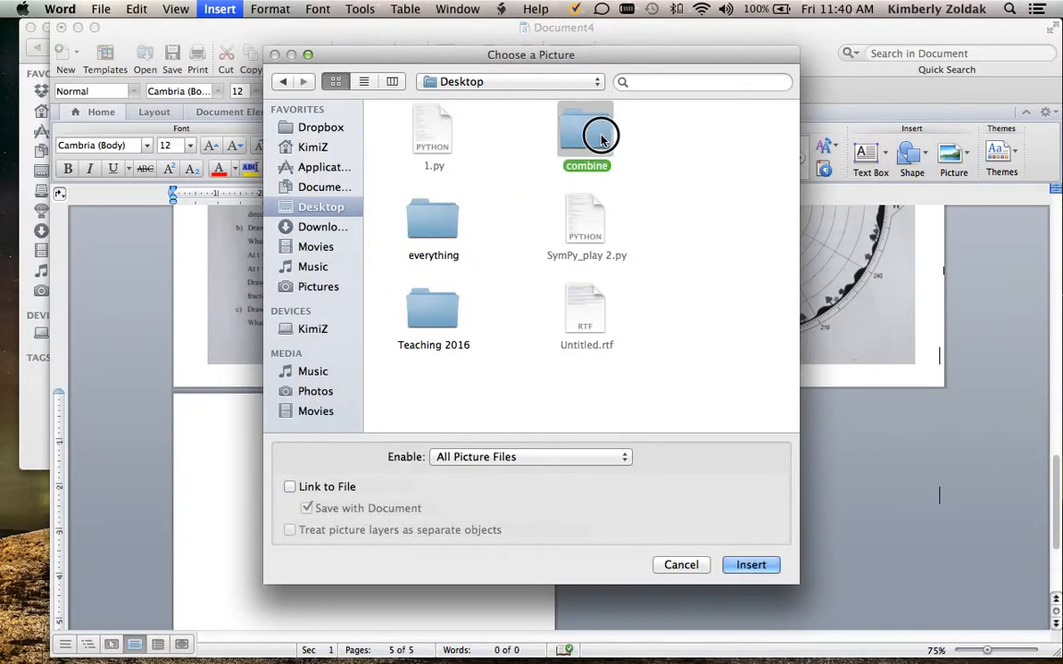
{"action": "left_click", "coordinate": [432, 309]}
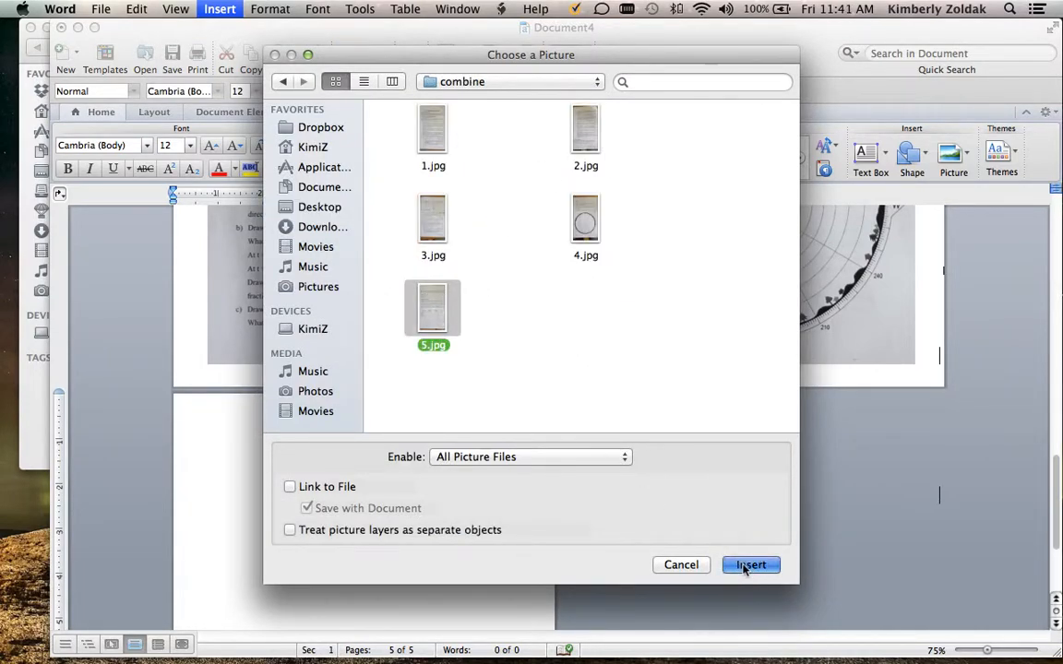
{"action": "left_click", "coordinate": [747, 565]}
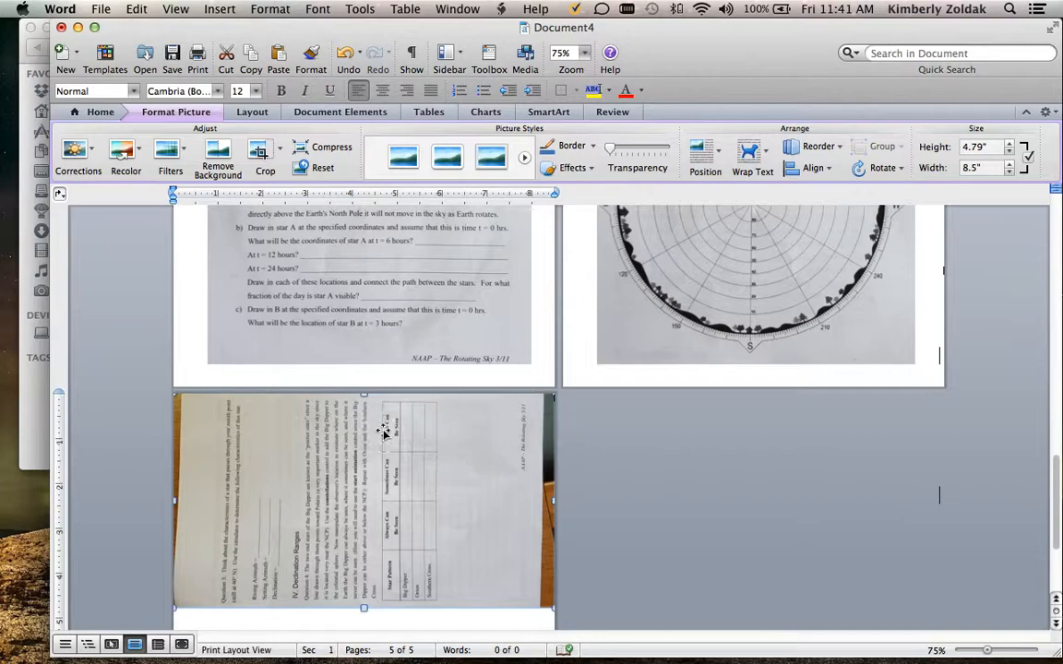
Crop the background strips off both vertical sides of the 5.jpg picture, leaving it 7" wide
{"action": "left_click", "coordinate": [261, 152]}
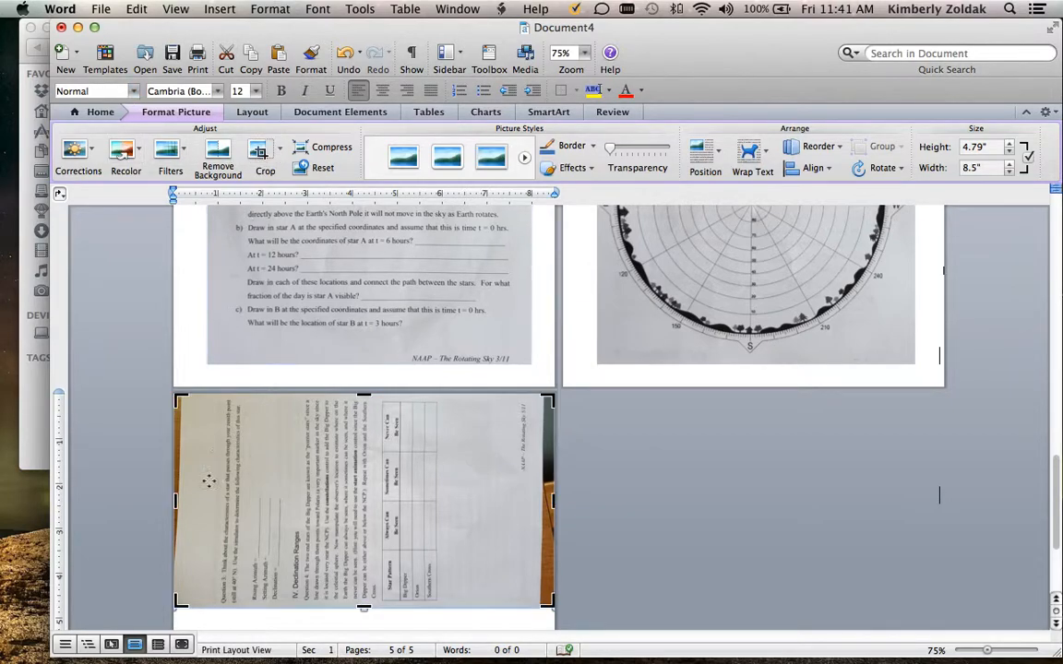
{"action": "left_click_drag", "start_coordinate": [176, 501], "coordinate": [219, 503]}
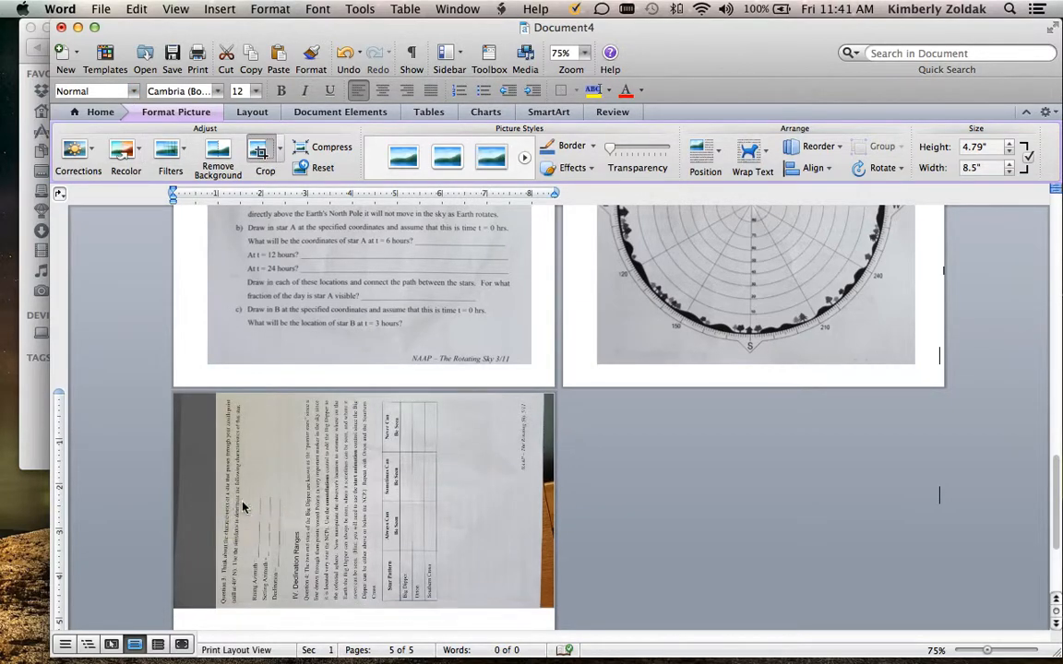
{"action": "left_click_drag", "start_coordinate": [510, 501], "coordinate": [486, 503]}
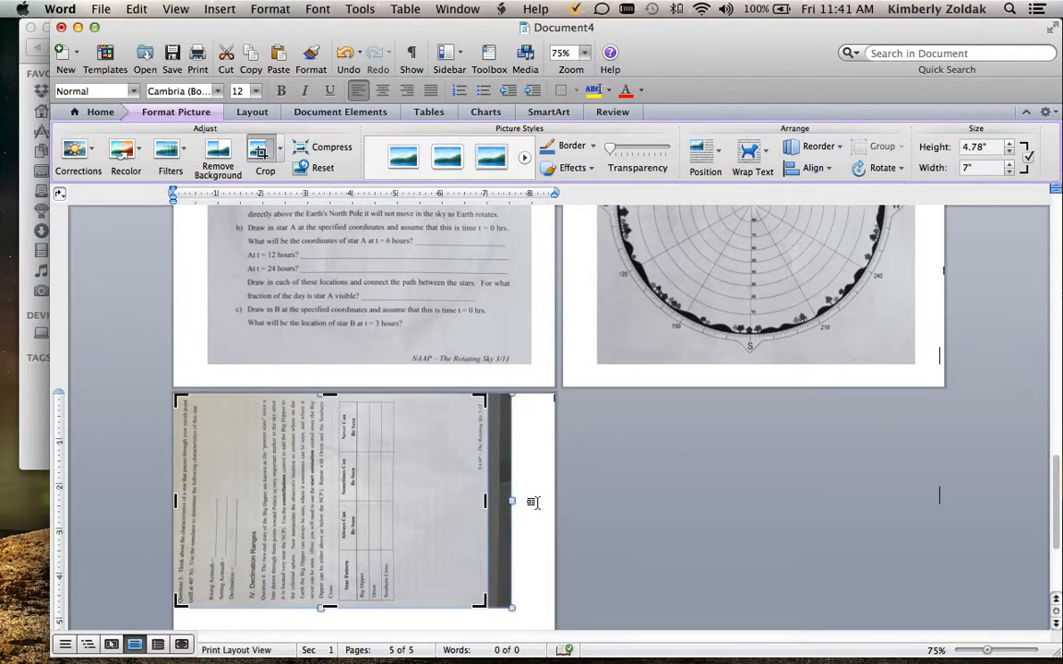
{"action": "left_click", "coordinate": [532, 503]}
Set the 5.jpg picture's wrapping style to Tight with centered horizontal alignment
{"action": "left_click", "coordinate": [419, 481]}
{"action": "right_click", "coordinate": [420, 481]}
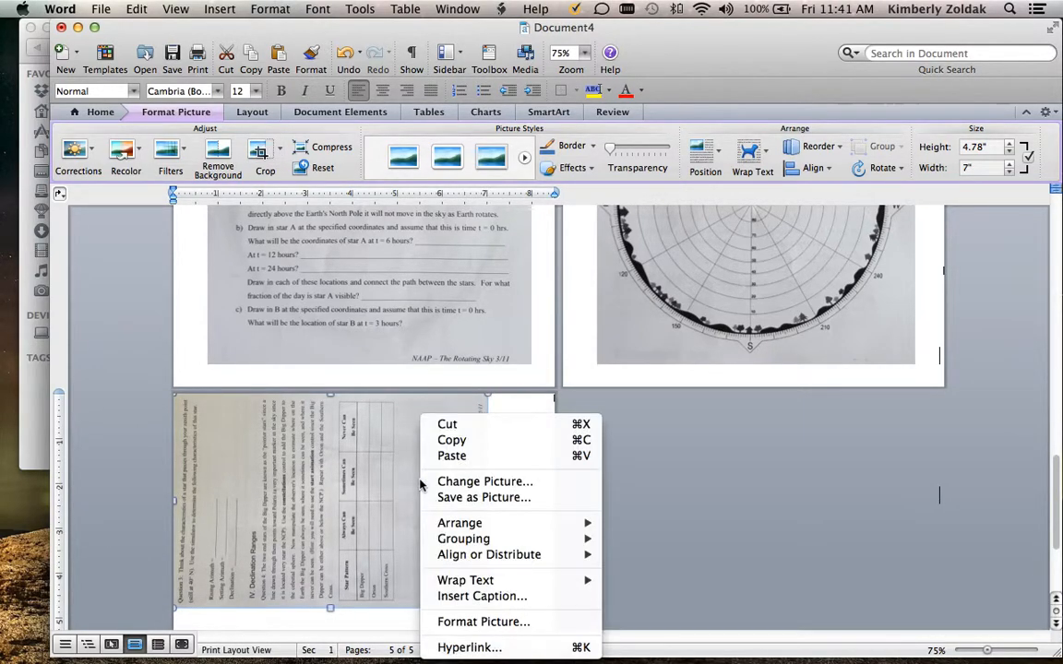
{"action": "left_click", "coordinate": [434, 621]}
{"action": "left_click", "coordinate": [321, 113]}
{"action": "left_click", "coordinate": [254, 207]}
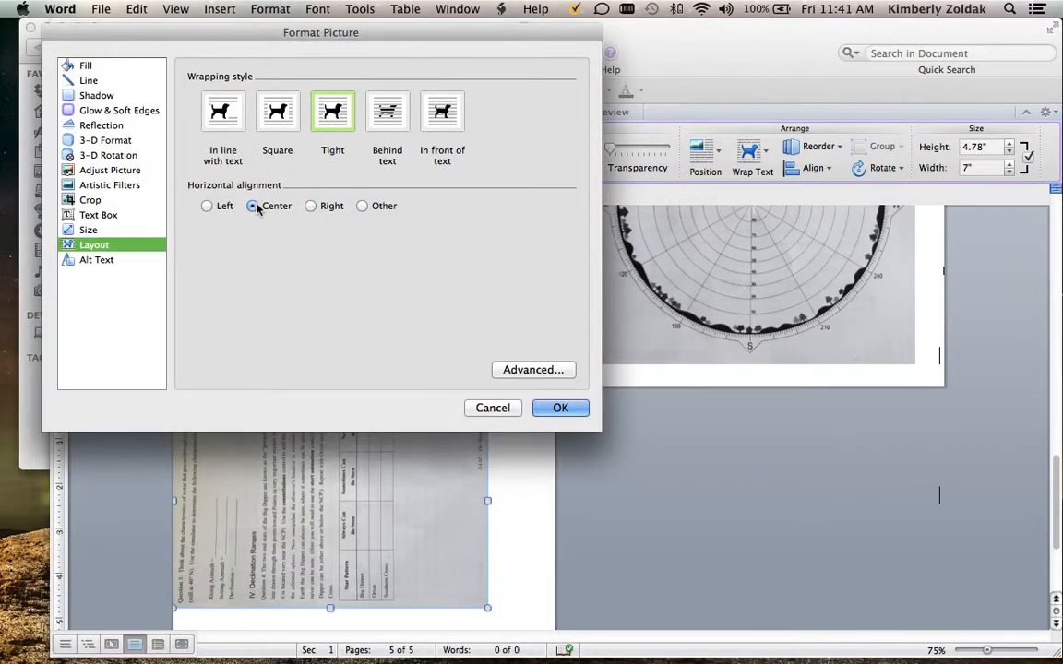
Rotate the 5.jpg picture to 270° so its text reads upright
{"action": "left_click", "coordinate": [89, 230]}
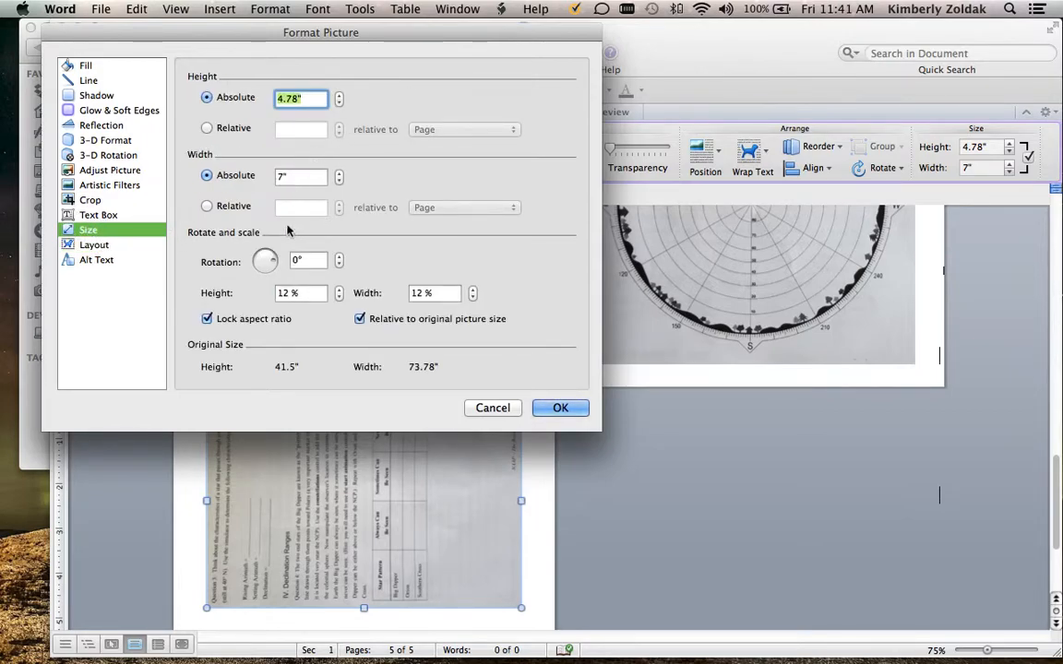
{"action": "left_click", "coordinate": [300, 259]}
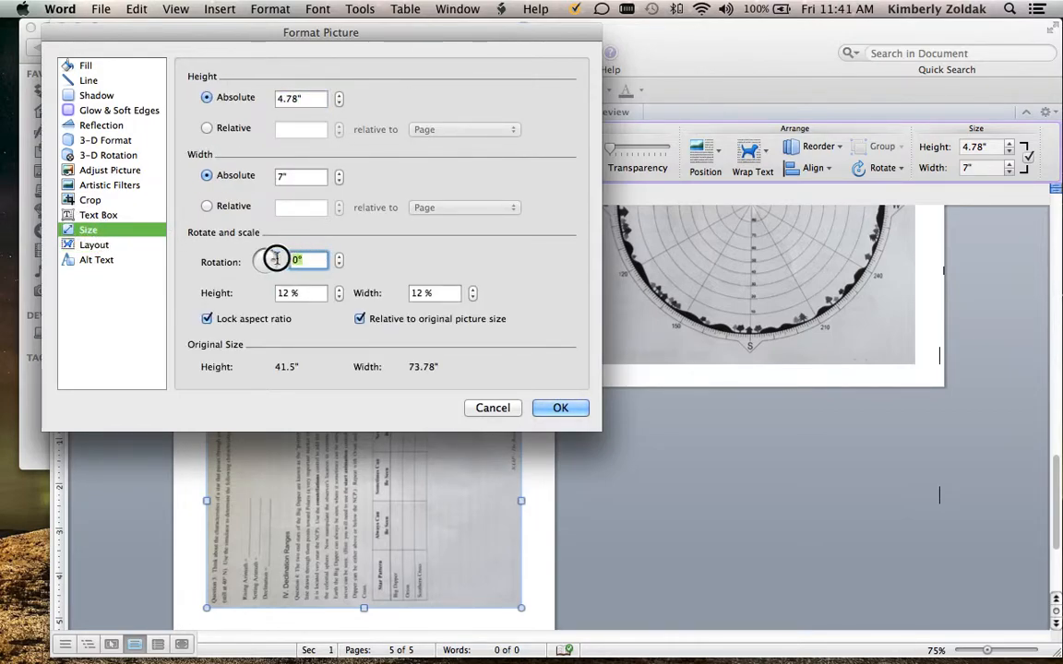
{"action": "type", "text": "90"}
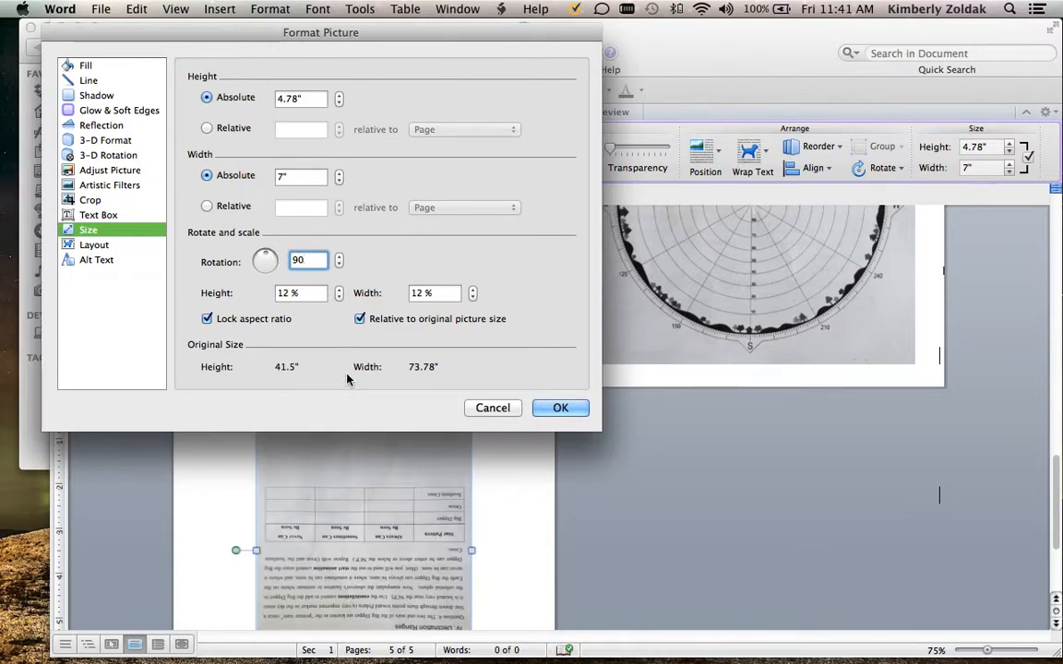
{"action": "key", "text": "BackSpace"}
{"action": "type", "text": "270"}
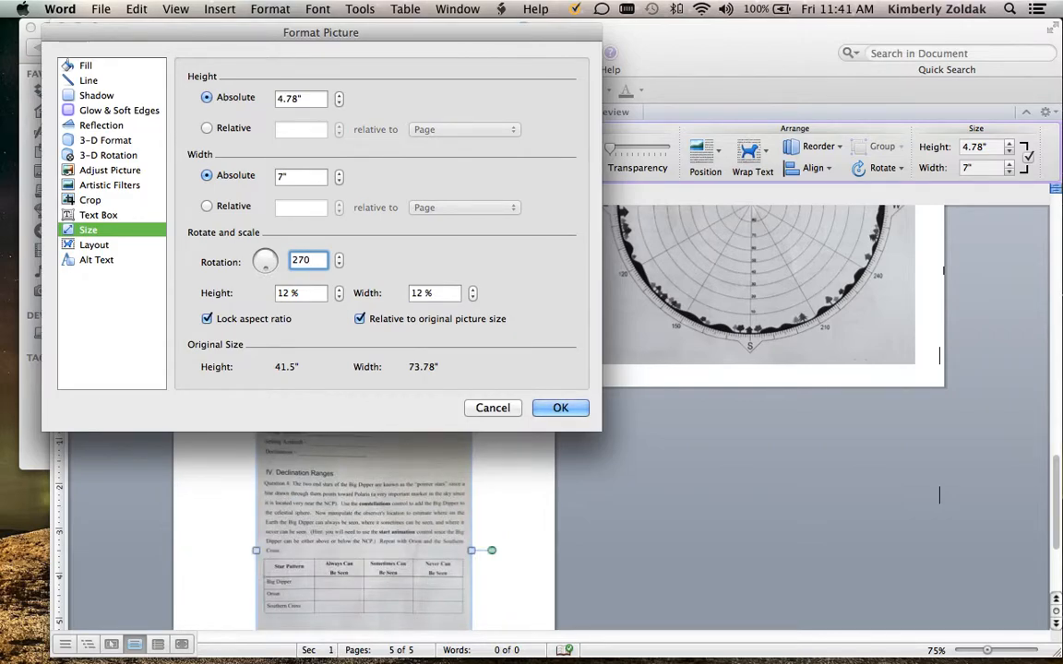
{"action": "left_click", "coordinate": [559, 409]}
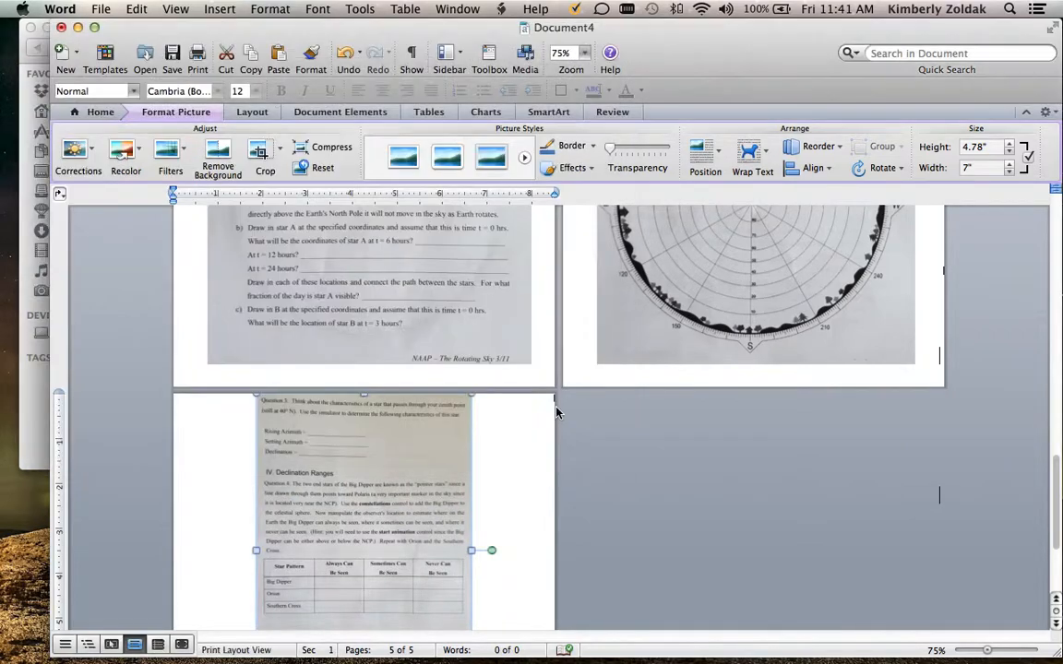
Move the 5.jpg picture on the fifth page to about 0.75" from the page's left edge and 0.25" below its upper edge
{"action": "left_click", "coordinate": [634, 500]}
{"action": "left_click", "coordinate": [438, 463]}
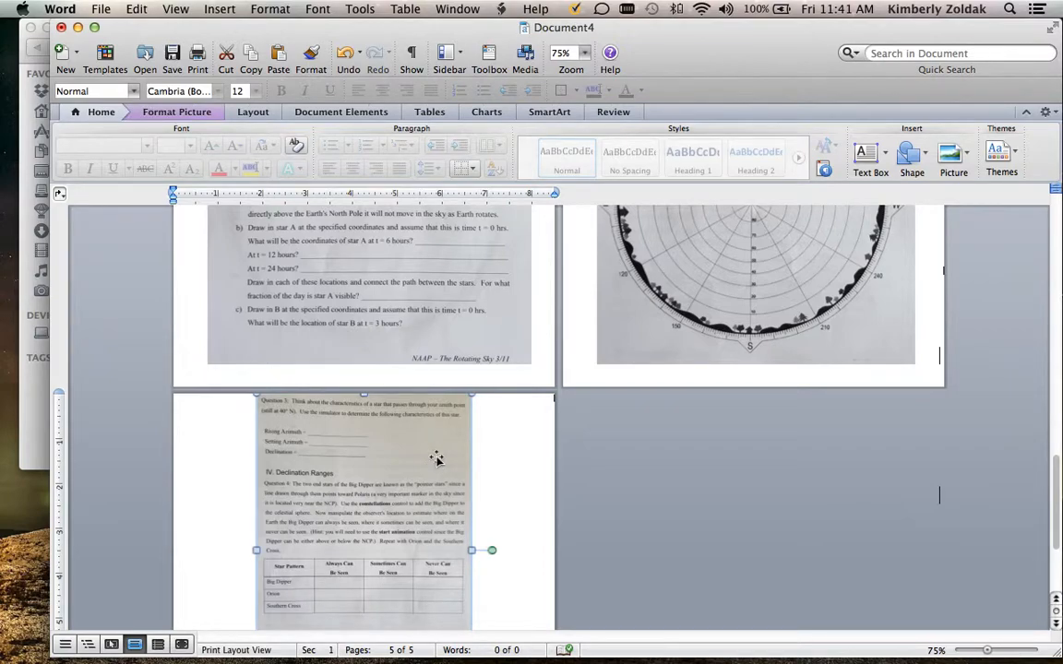
{"action": "left_click", "coordinate": [505, 449]}
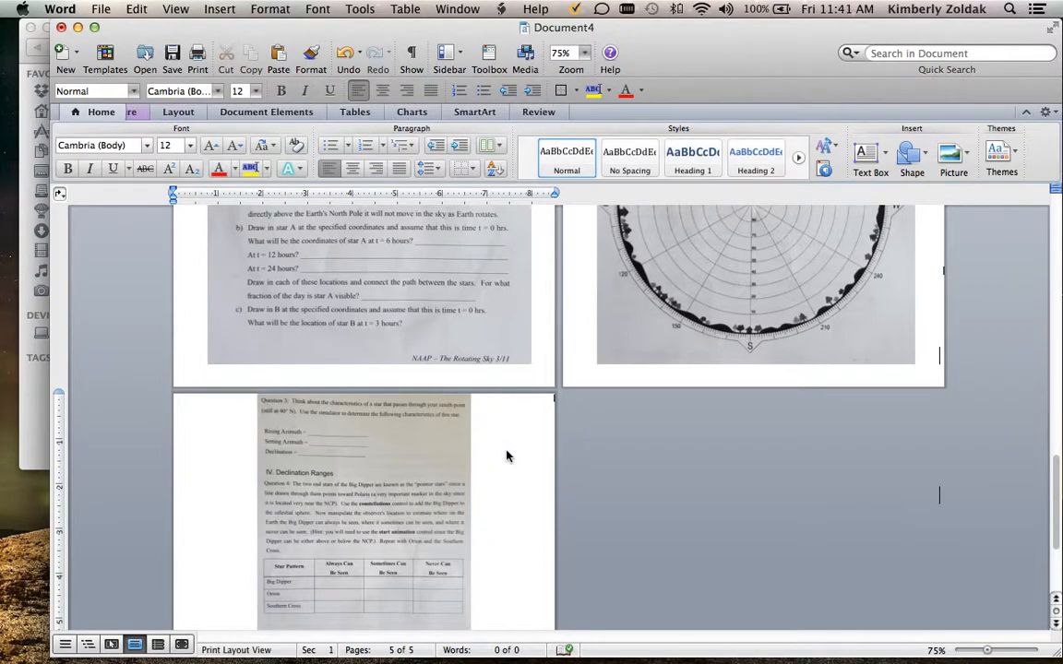
{"action": "scroll", "coordinate": [506, 451], "scroll_direction": "down", "scroll_amount": 3}
{"action": "left_click_drag", "start_coordinate": [351, 403], "coordinate": [304, 406]}
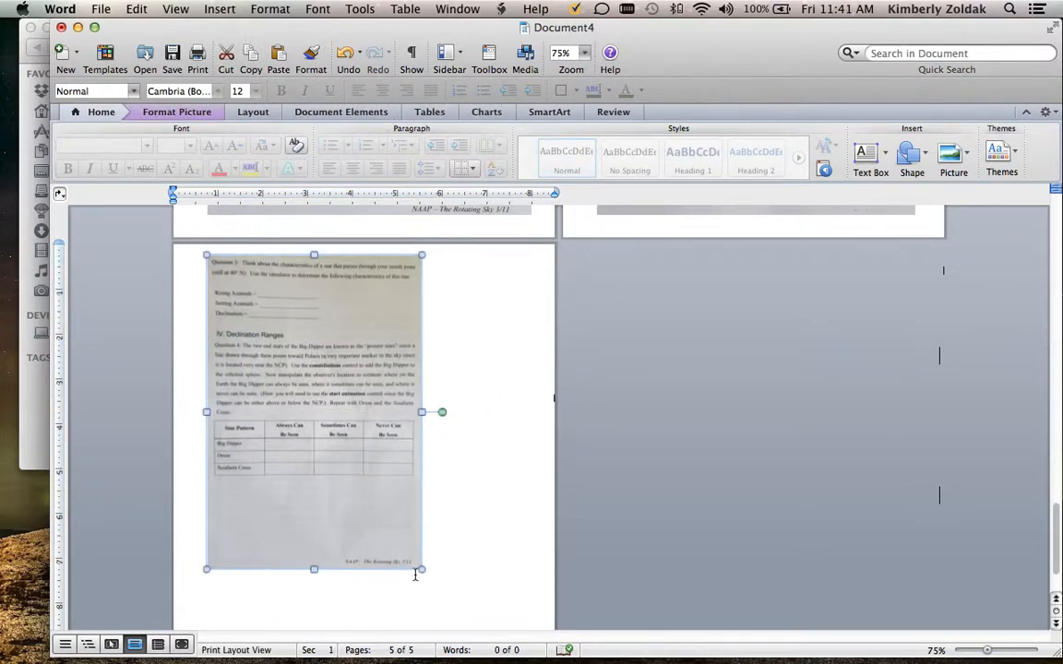
Enlarge the 5.jpg picture proportionally to about 7.15" wide so it nearly fills the fifth page
{"action": "left_click_drag", "start_coordinate": [430, 574], "coordinate": [495, 607]}
{"action": "scroll", "coordinate": [596, 486], "scroll_direction": "down", "scroll_amount": 5}
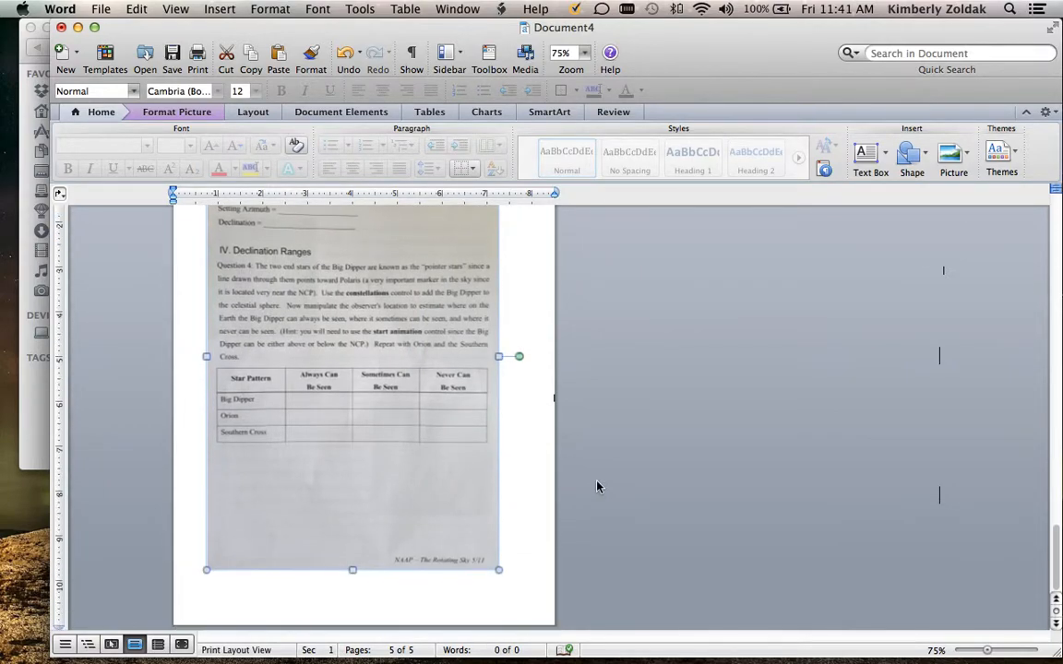
{"action": "left_click_drag", "start_coordinate": [498, 567], "coordinate": [525, 602]}
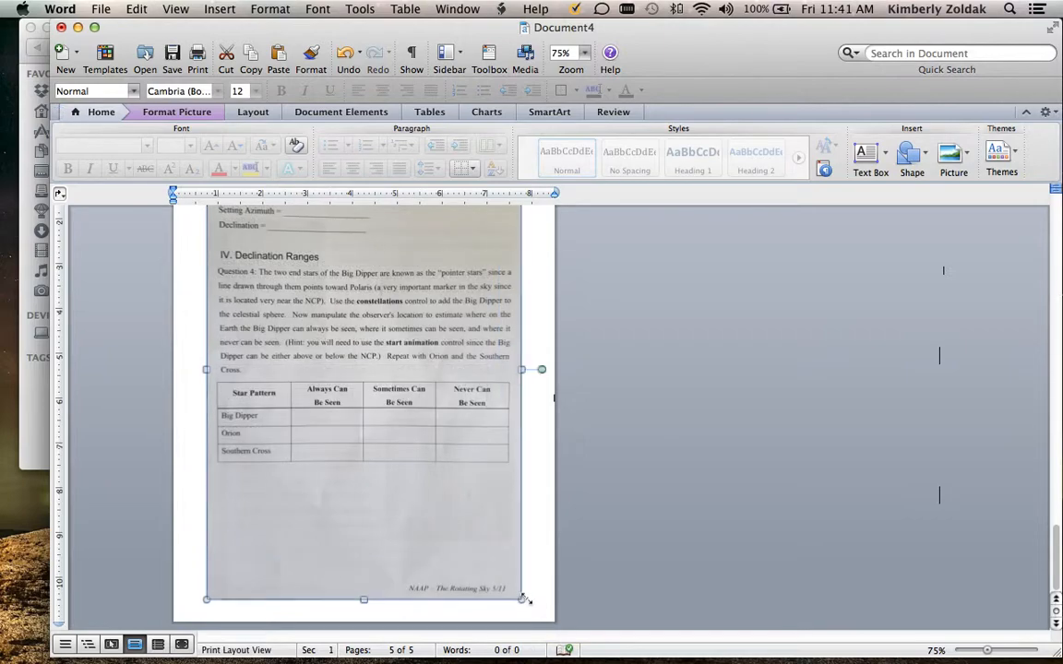
{"action": "scroll", "coordinate": [462, 544], "scroll_direction": "up", "scroll_amount": 4}
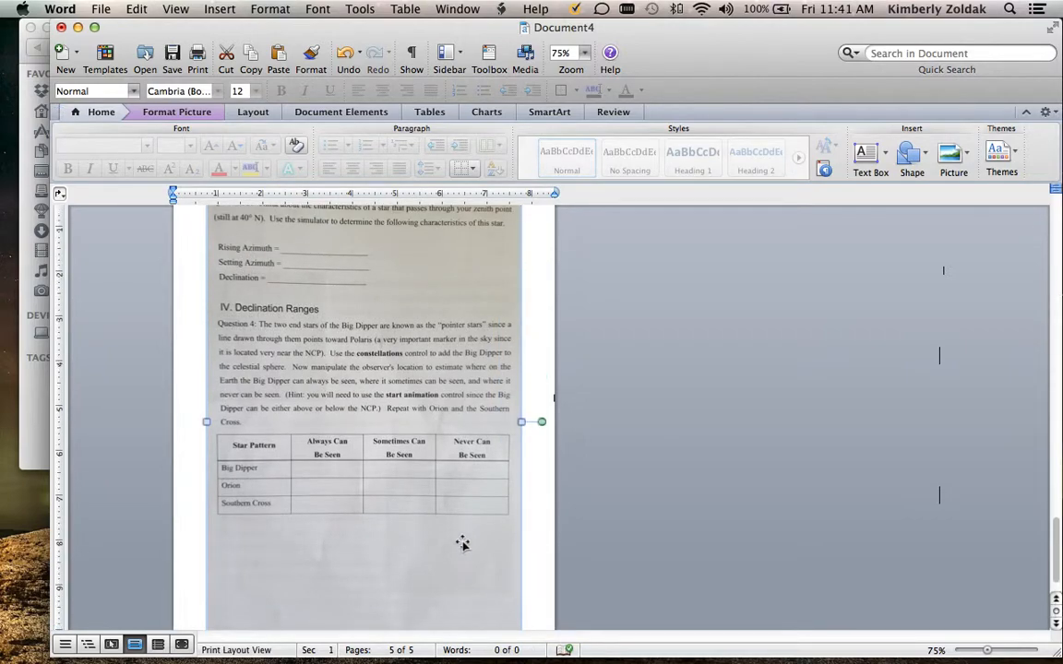
{"action": "scroll", "coordinate": [462, 544], "scroll_direction": "down", "scroll_amount": 4}
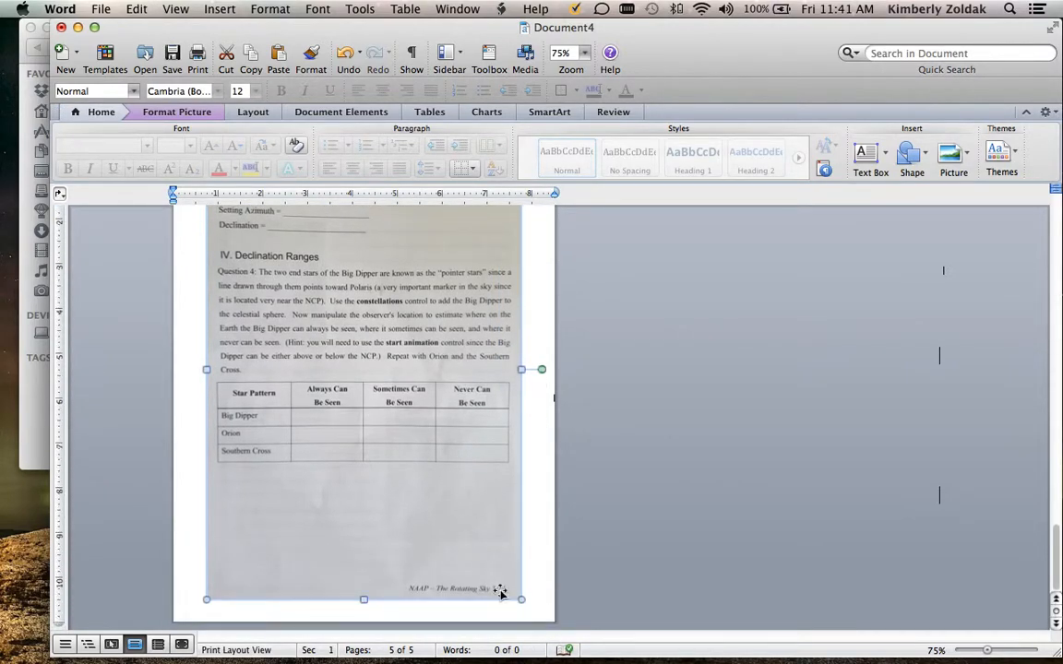
{"action": "mouse_move", "coordinate": [519, 600]}
{"action": "left_mouse_down"}
{"action": "mouse_move", "coordinate": [539, 609]}
{"action": "mouse_move", "coordinate": [528, 610]}
{"action": "left_mouse_up"}
{"action": "scroll", "coordinate": [599, 539], "scroll_direction": "up", "scroll_amount": 10}
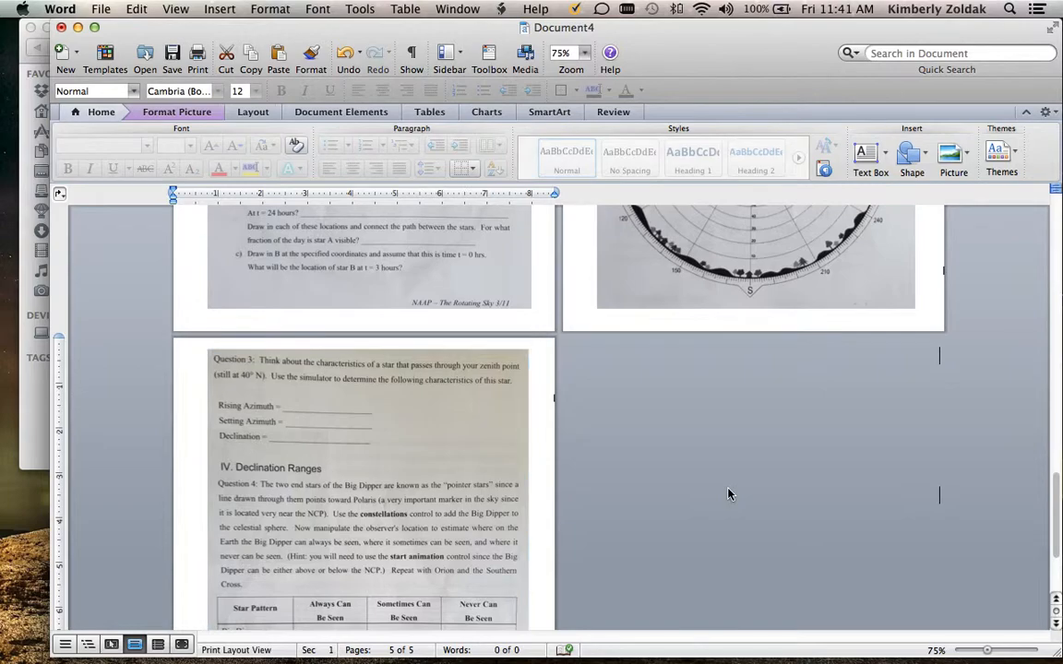
{"action": "left_click", "coordinate": [727, 494]}
Review all five pages of the document to check each picture's orientation, size and placement
{"action": "scroll", "coordinate": [727, 494], "scroll_direction": "up", "scroll_amount": 15}
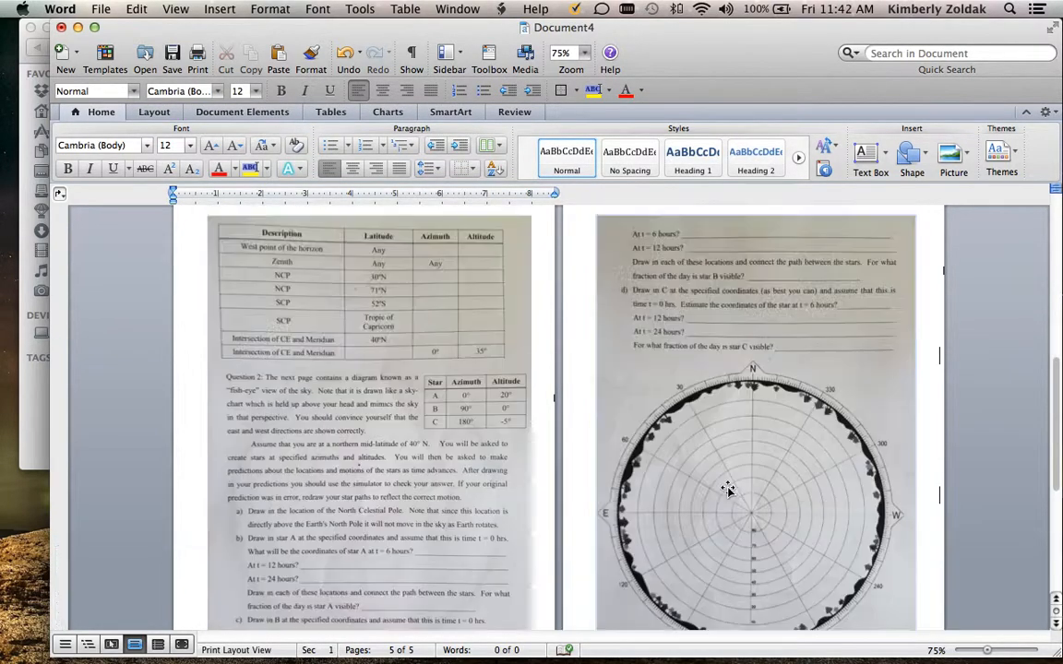
{"action": "scroll", "coordinate": [727, 490], "scroll_direction": "up", "scroll_amount": 20}
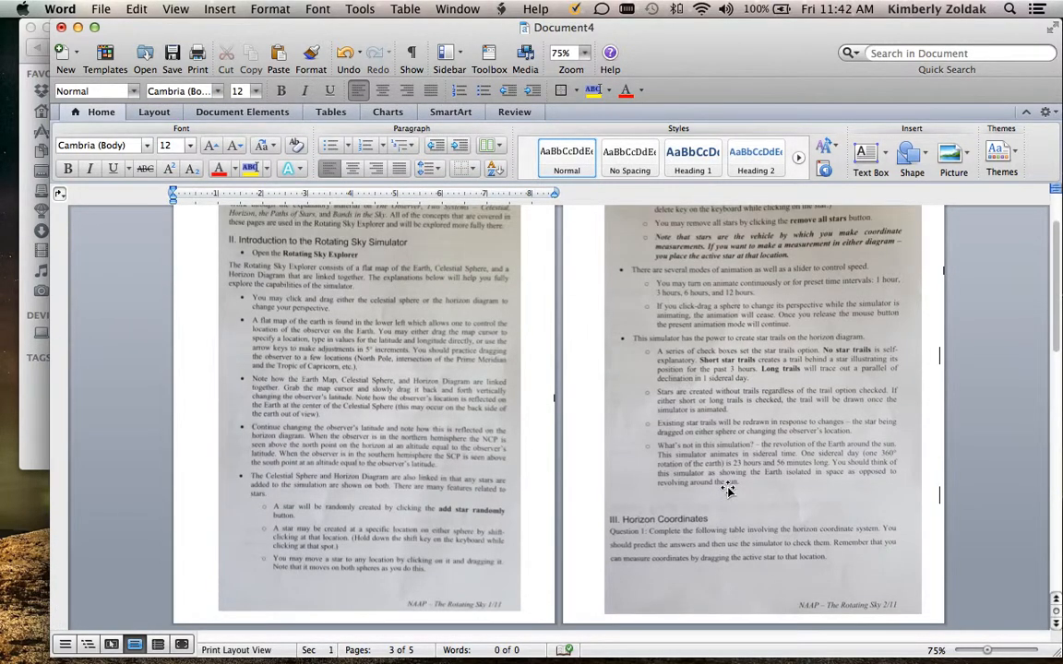
{"action": "scroll", "coordinate": [727, 491], "scroll_direction": "down", "scroll_amount": 6}
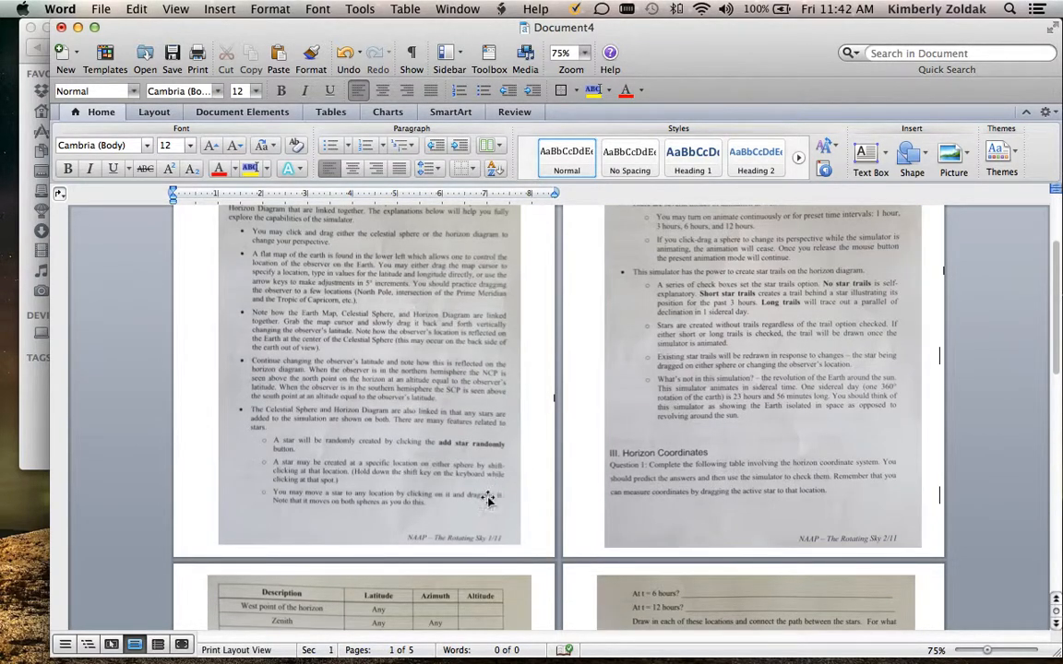
{"action": "scroll", "coordinate": [533, 540], "scroll_direction": "down", "scroll_amount": 6}
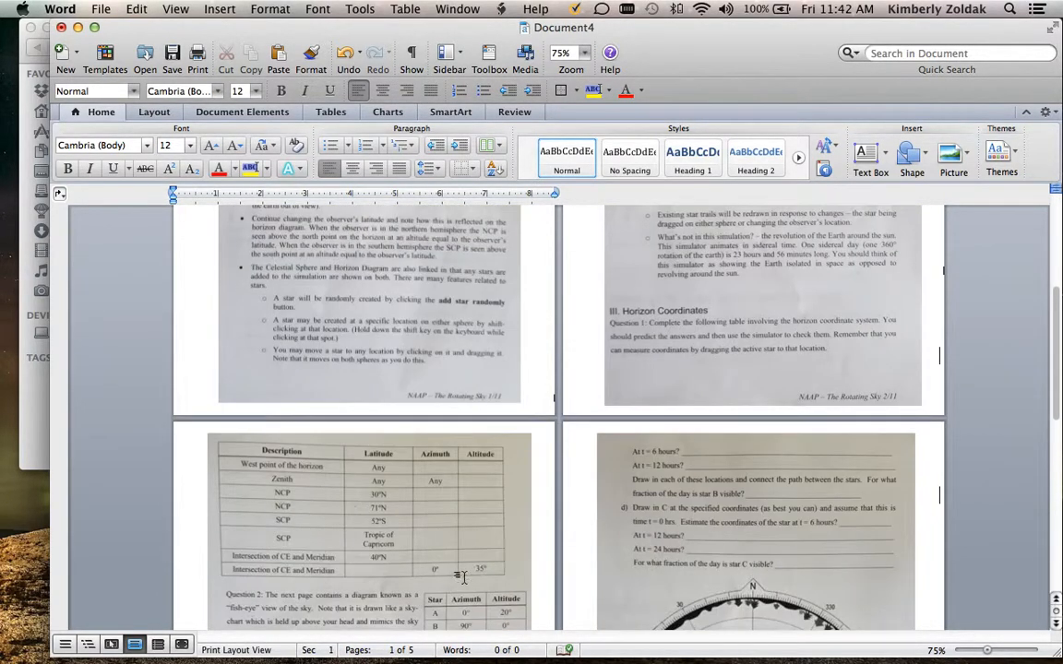
{"action": "scroll", "coordinate": [800, 509], "scroll_direction": "down", "scroll_amount": 10}
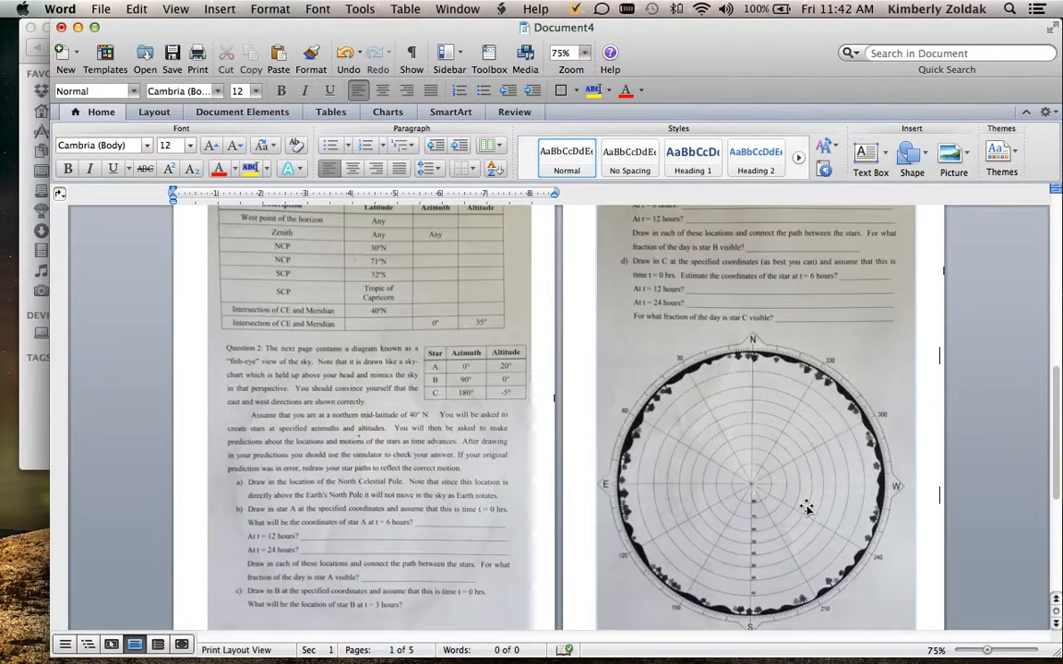
{"action": "scroll", "coordinate": [805, 508], "scroll_direction": "down", "scroll_amount": 5}
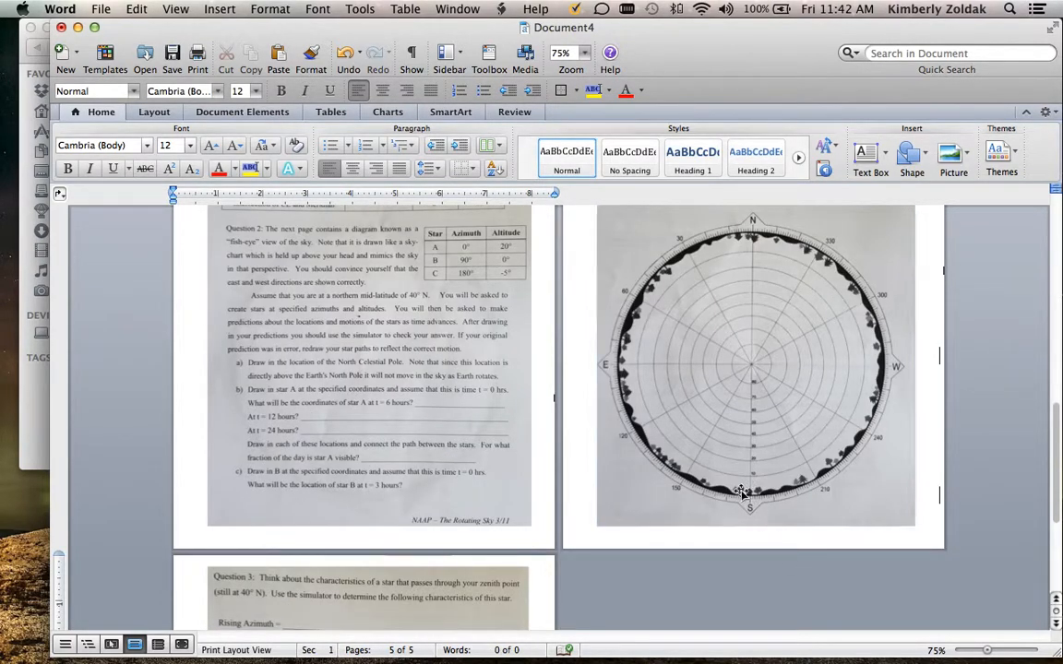
{"action": "scroll", "coordinate": [743, 489], "scroll_direction": "down", "scroll_amount": 15}
{"action": "scroll", "coordinate": [742, 491], "scroll_direction": "down", "scroll_amount": 3}
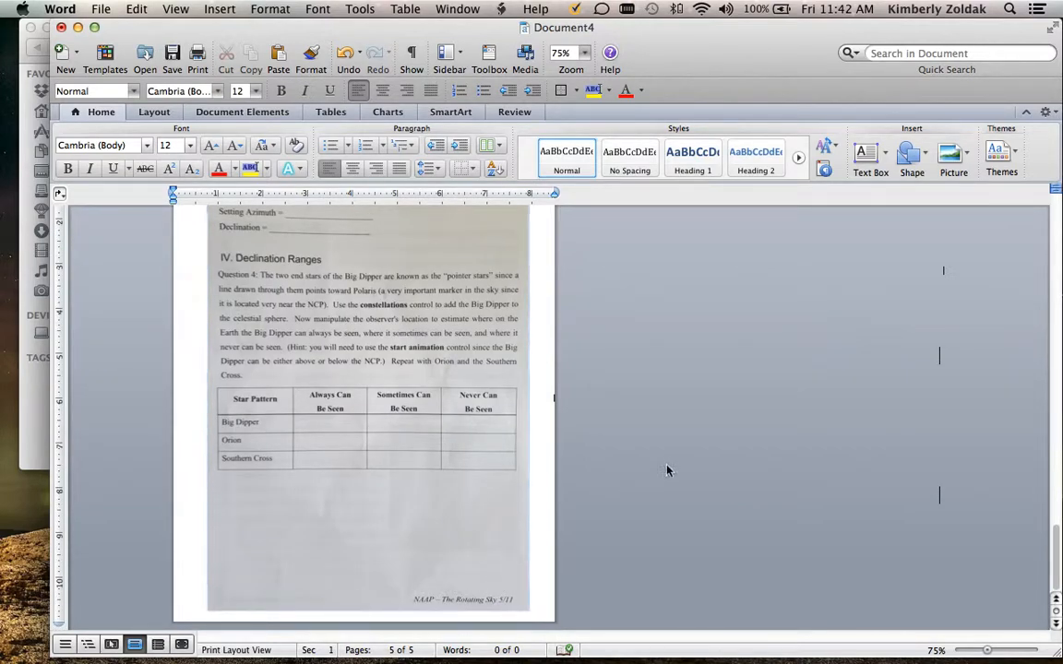
{"action": "scroll", "coordinate": [667, 469], "scroll_direction": "up", "scroll_amount": 14}
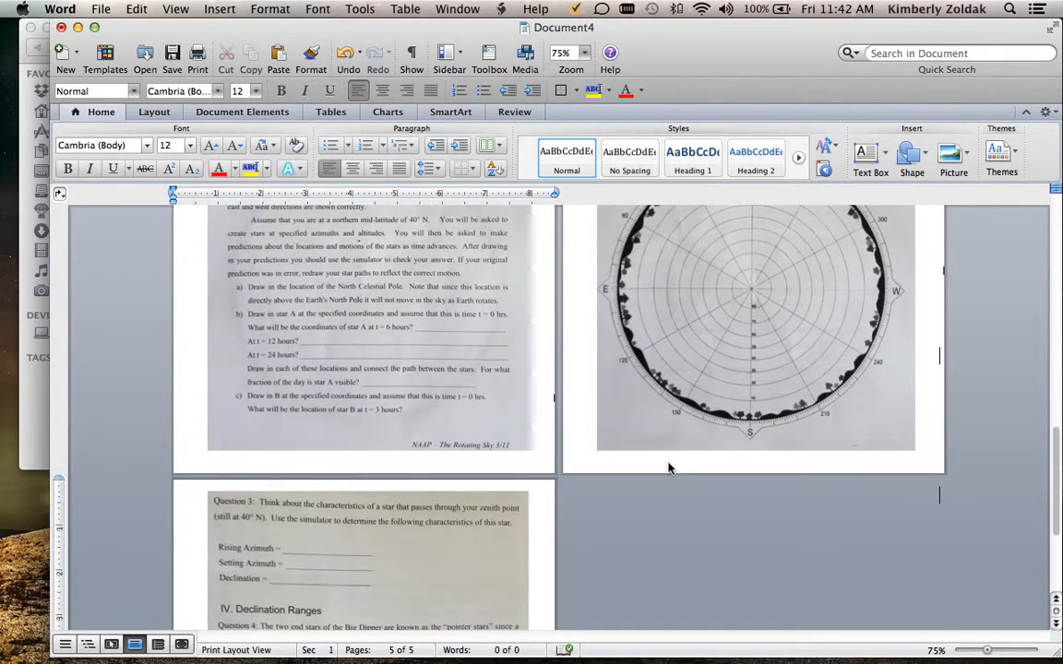
{"action": "scroll", "coordinate": [668, 468], "scroll_direction": "up", "scroll_amount": 20}
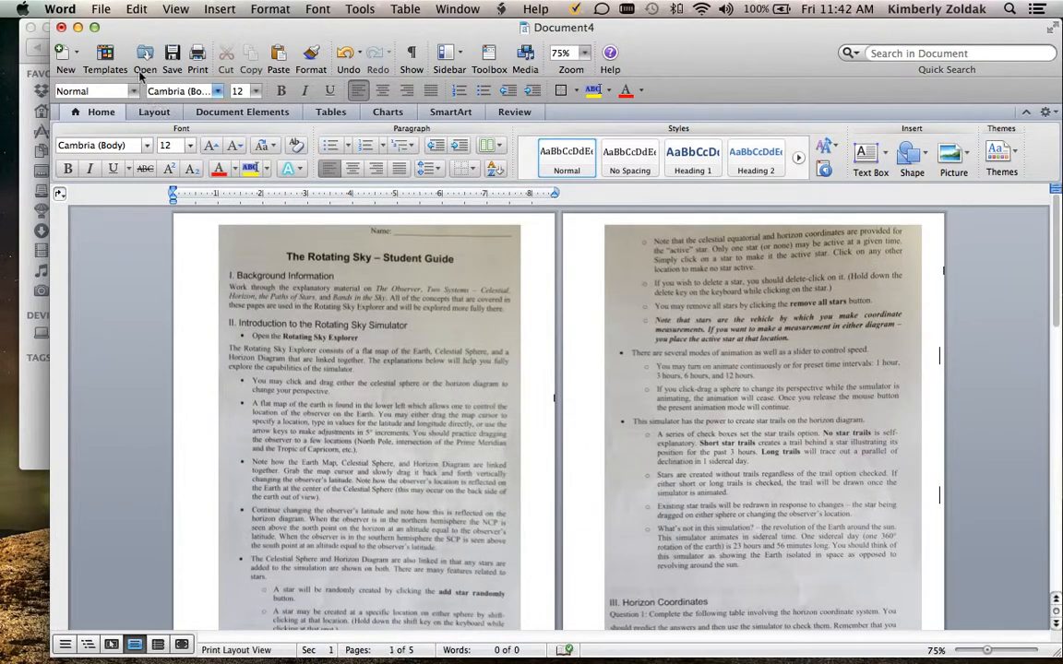
Save the document as file.docx in the combine folder
{"action": "left_click", "coordinate": [101, 9]}
{"action": "left_click", "coordinate": [123, 153]}
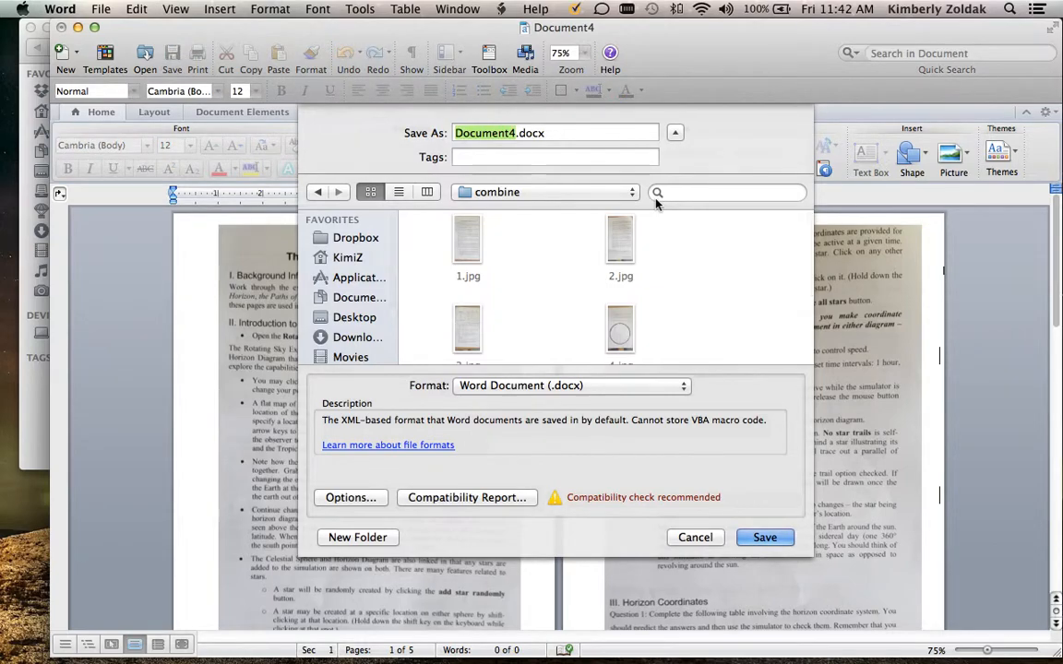
{"action": "type", "text": "file"}
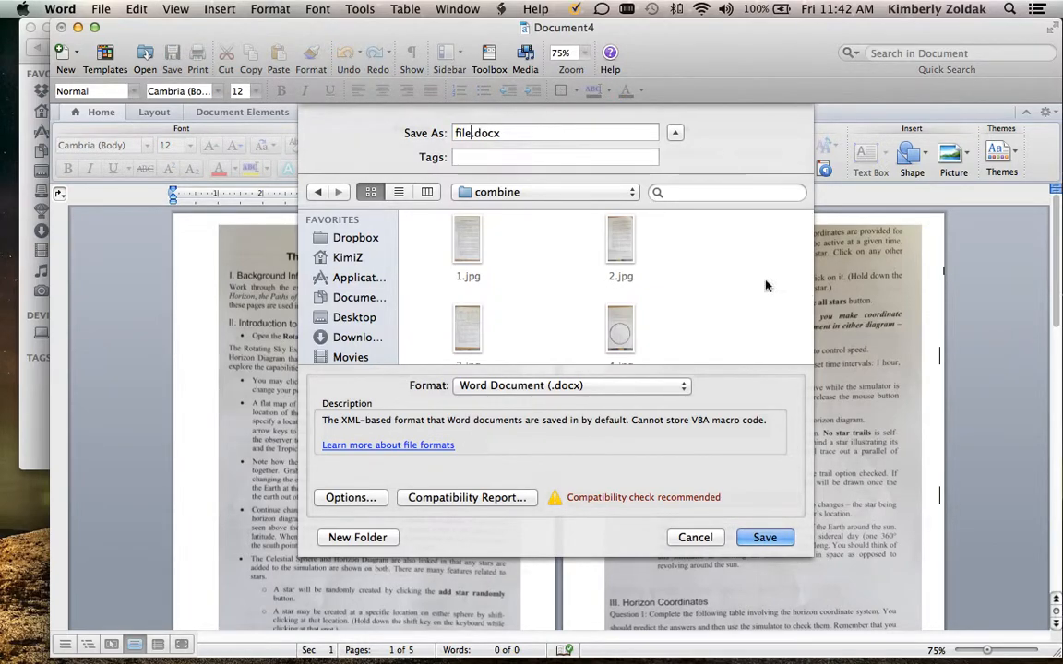
{"action": "left_click", "coordinate": [765, 537]}
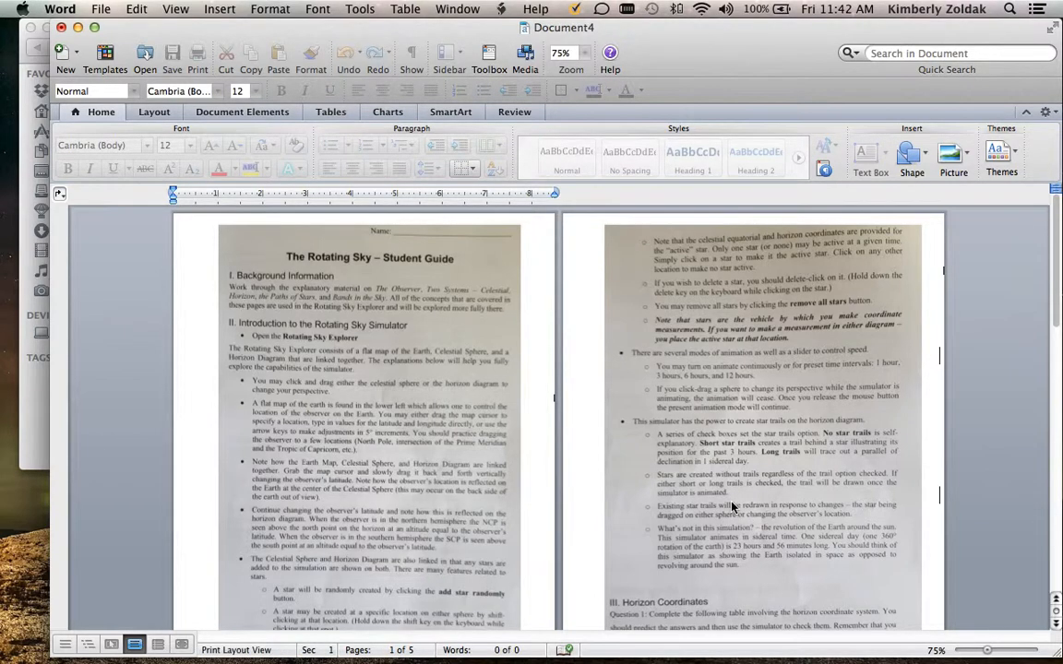
Save a copy of the document in PDF format as file.pdf in the combine folder
{"action": "left_click", "coordinate": [101, 8]}
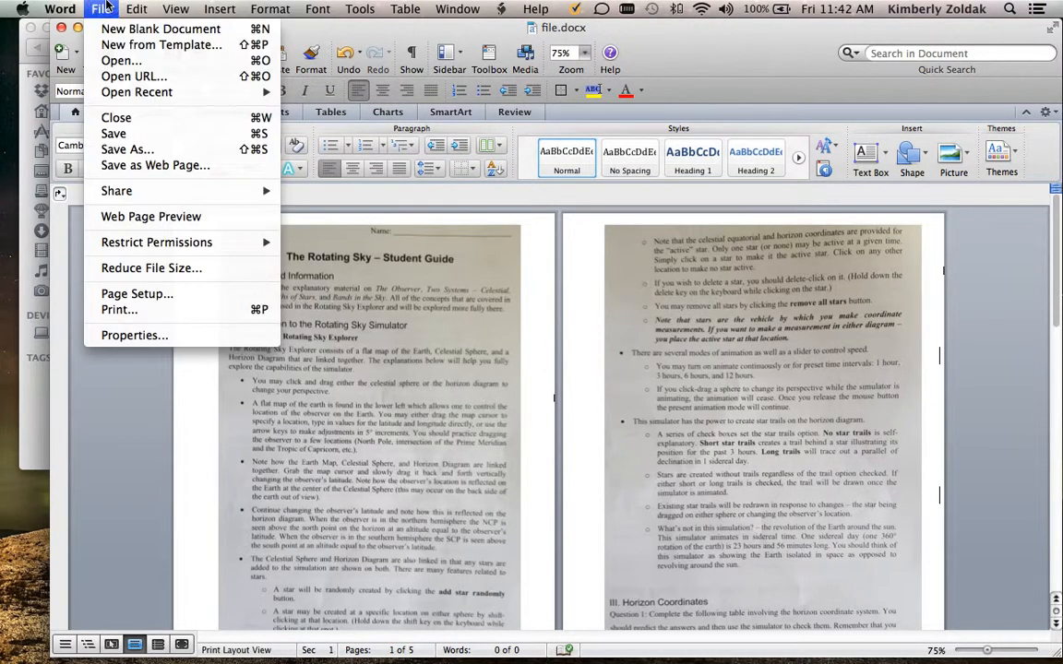
{"action": "left_click", "coordinate": [134, 150]}
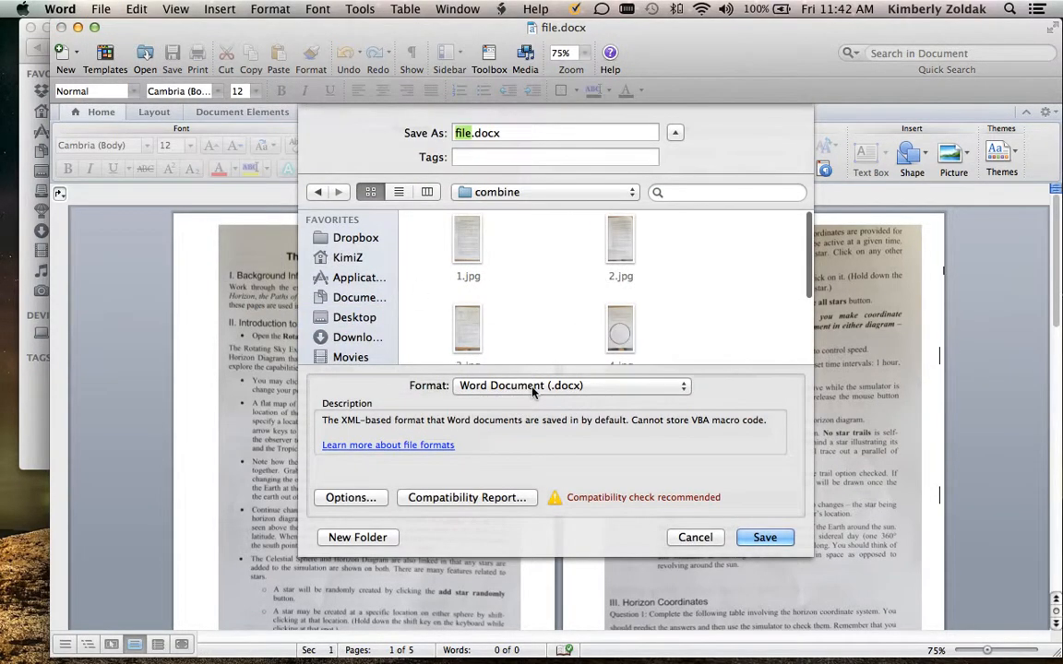
{"action": "left_click", "coordinate": [533, 391]}
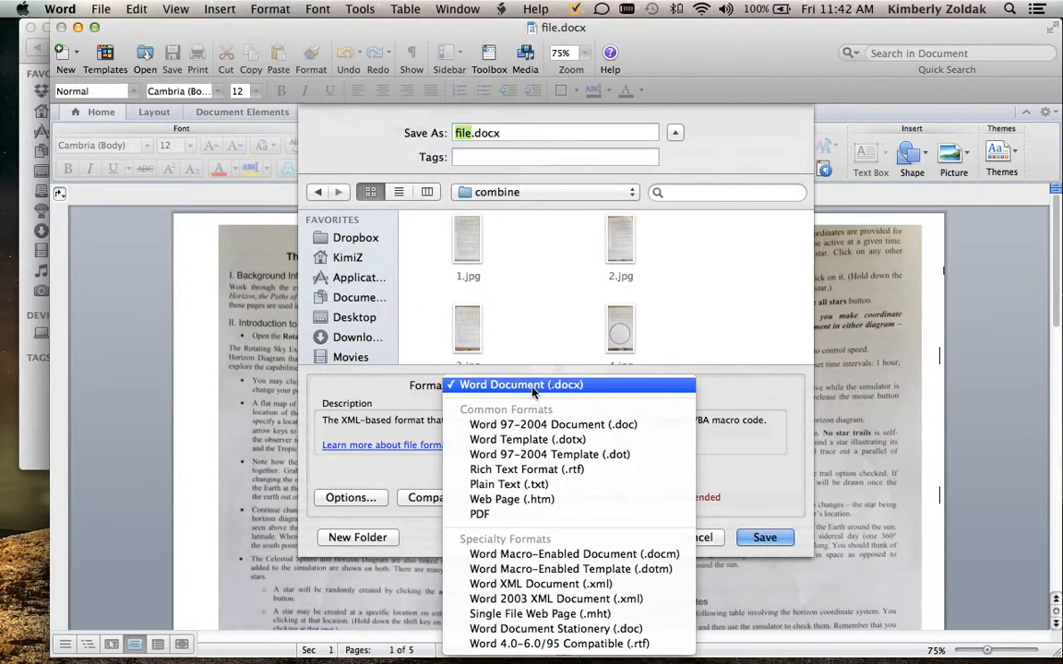
{"action": "left_click", "coordinate": [567, 514]}
{"action": "left_click", "coordinate": [770, 540]}
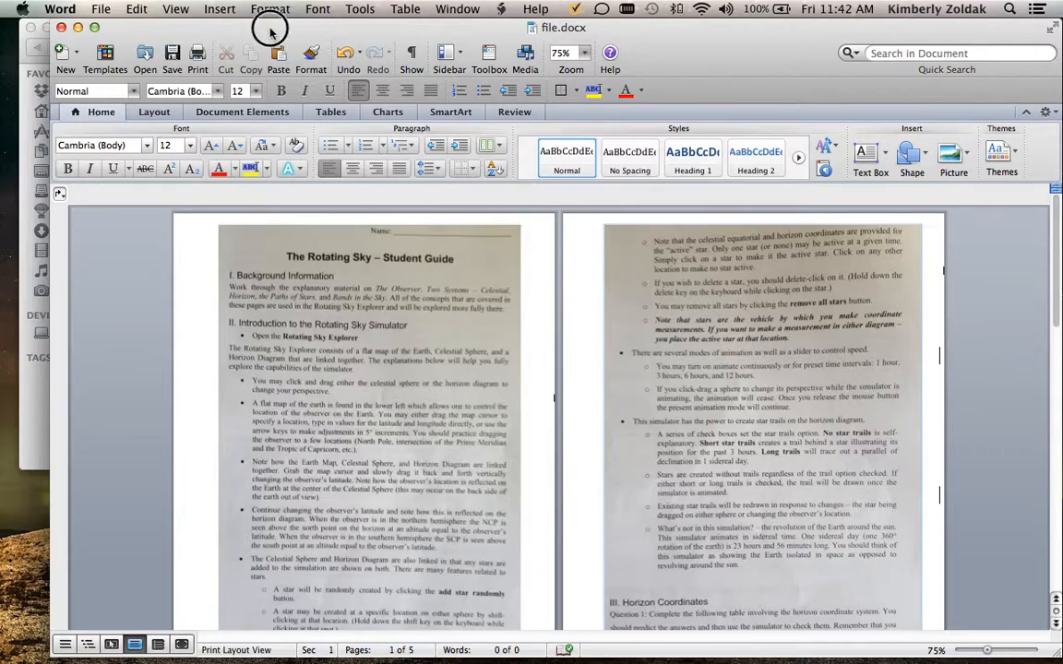
Close the Word document and switch to the combine folder window in Finder
{"action": "key", "text": "super+w"}
{"action": "left_click", "coordinate": [337, 201]}
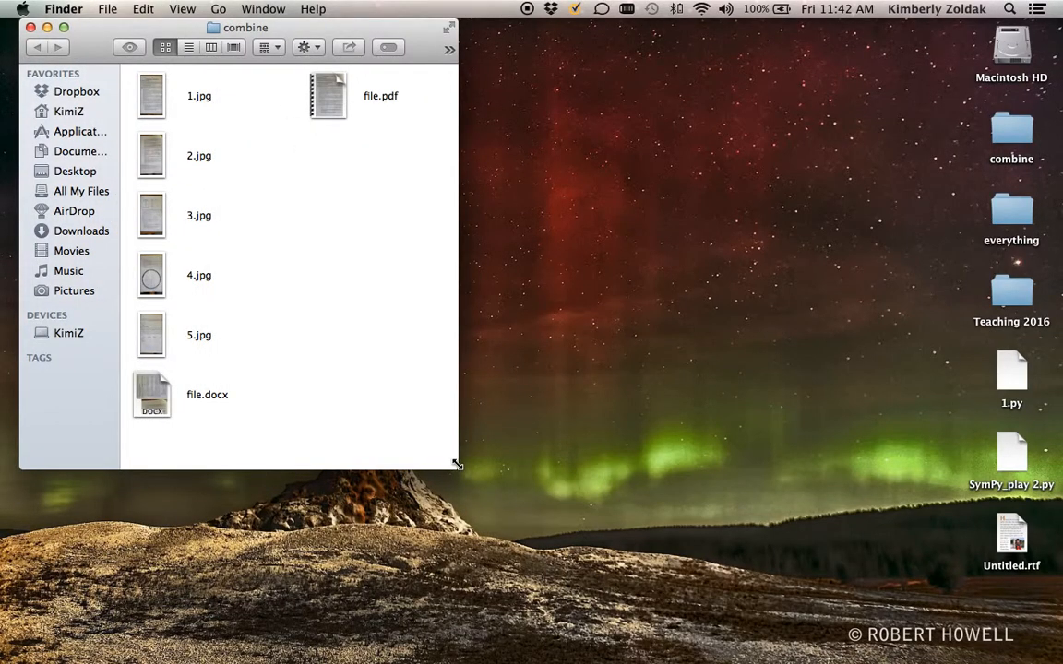
Enlarge the combine folder window, open file.pdf in Acrobat Reader and examine the scanned pictures on all five pages
{"action": "left_click_drag", "start_coordinate": [455, 464], "coordinate": [685, 569]}
{"action": "double_click", "coordinate": [330, 95]}
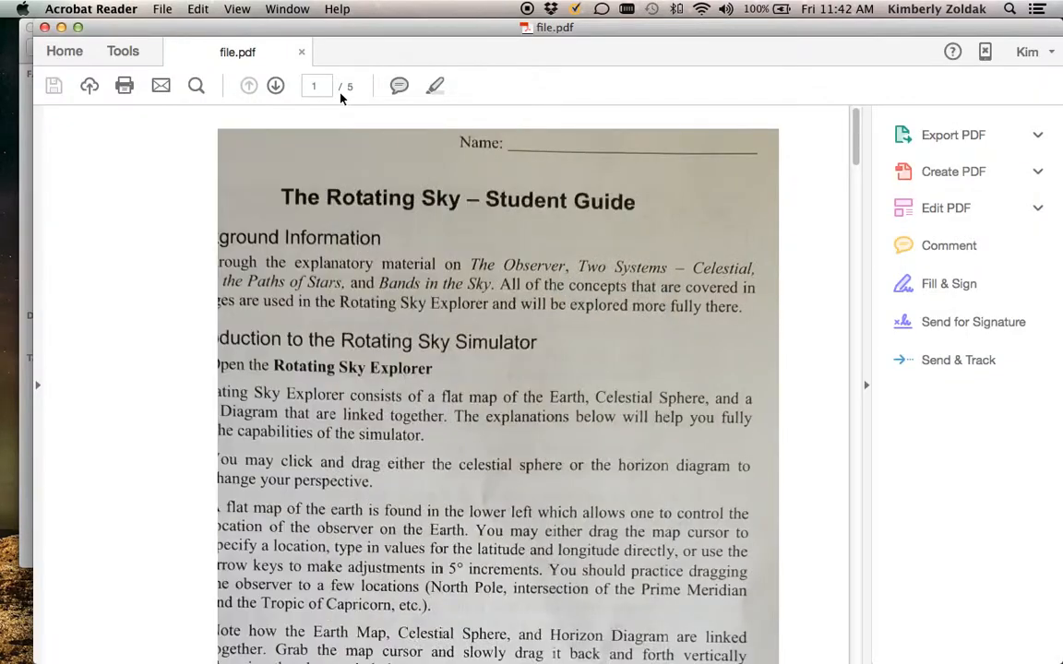
{"action": "scroll", "coordinate": [338, 208], "scroll_direction": "down", "scroll_amount": 3}
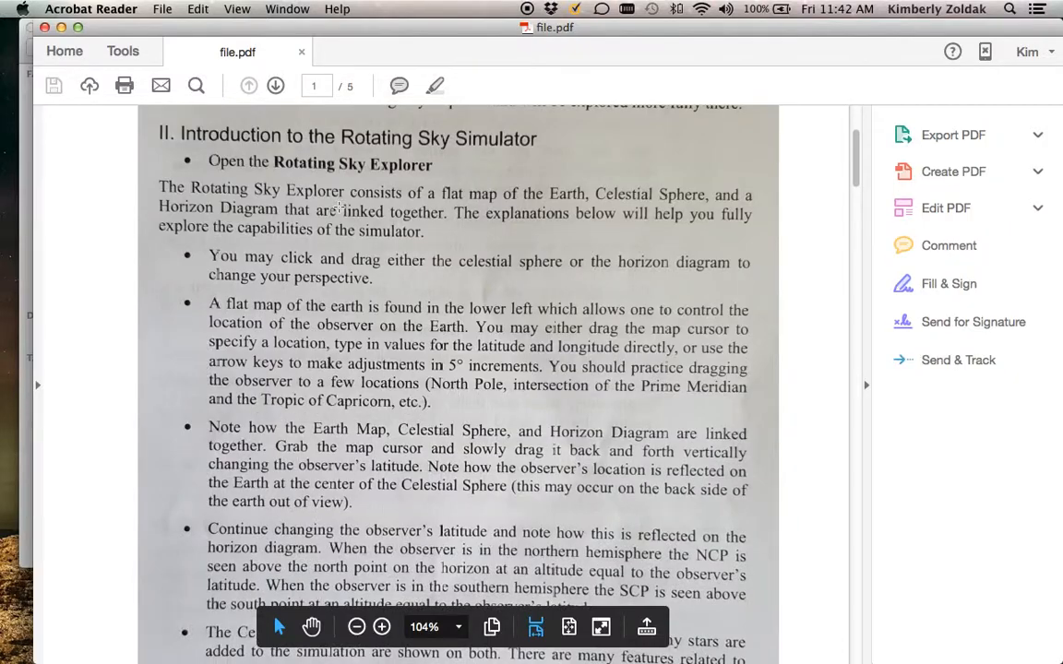
{"action": "scroll", "coordinate": [337, 209], "scroll_direction": "down", "scroll_amount": 10}
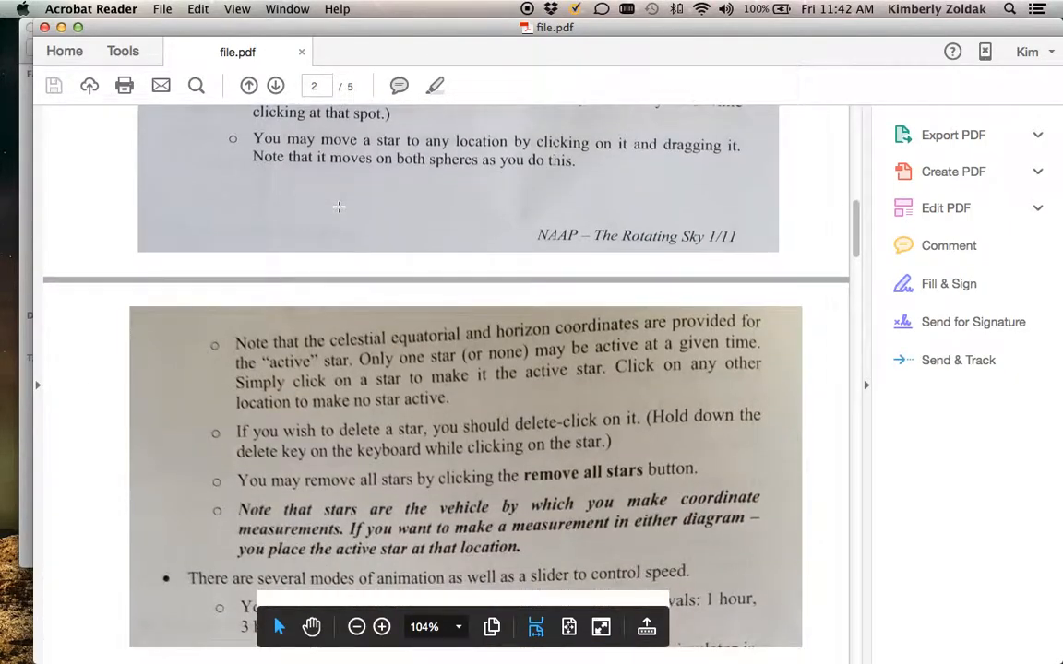
{"action": "scroll", "coordinate": [338, 207], "scroll_direction": "down", "scroll_amount": 10}
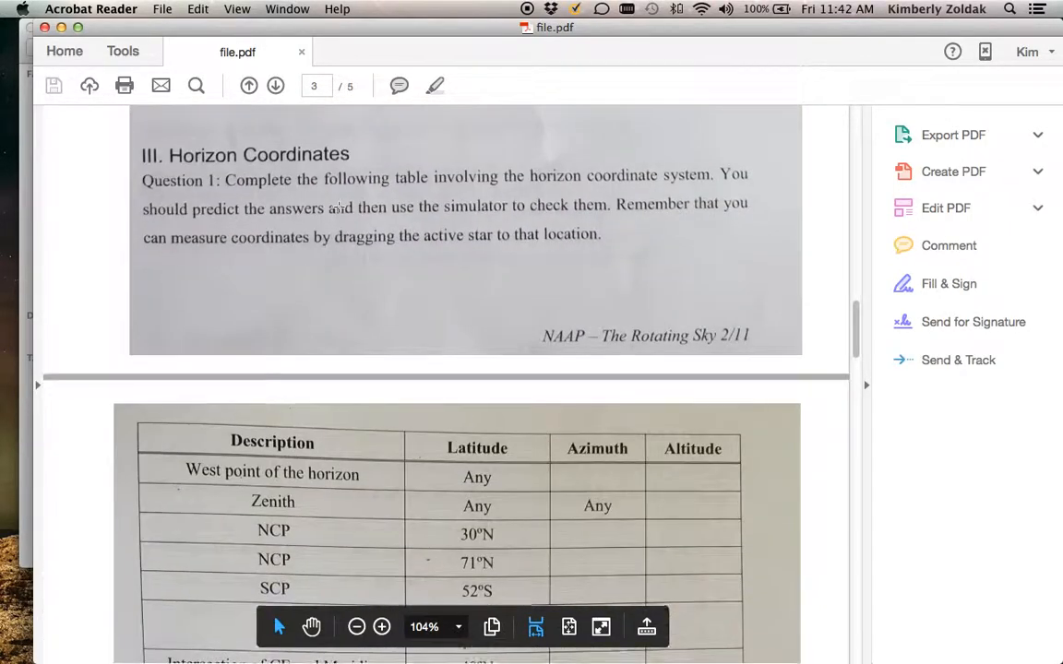
{"action": "scroll", "coordinate": [337, 207], "scroll_direction": "down", "scroll_amount": 10}
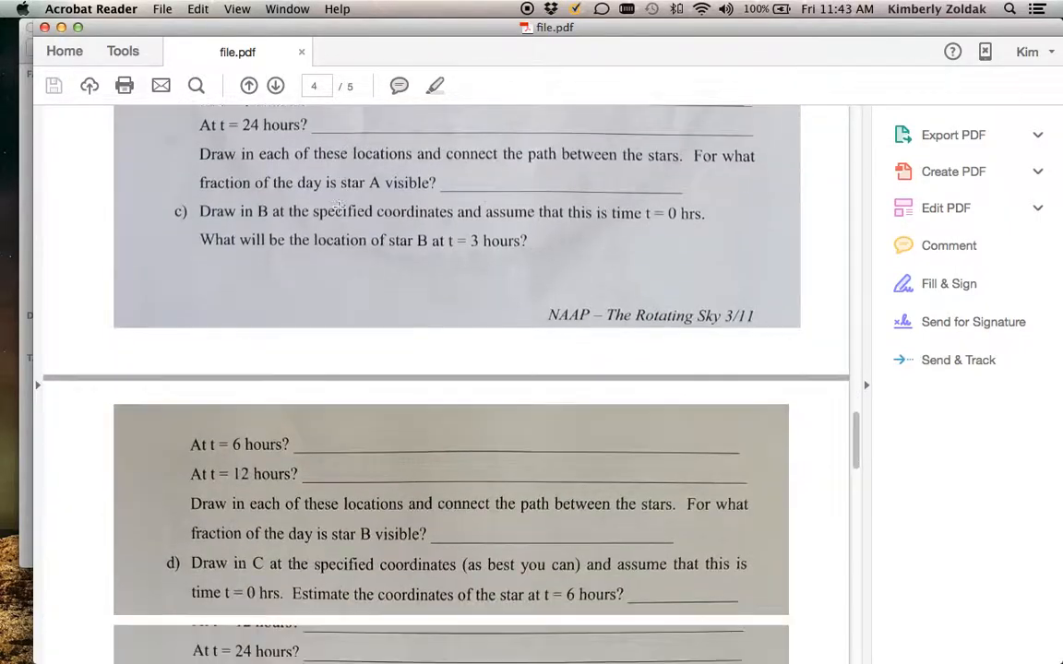
{"action": "scroll", "coordinate": [338, 207], "scroll_direction": "down", "scroll_amount": 10}
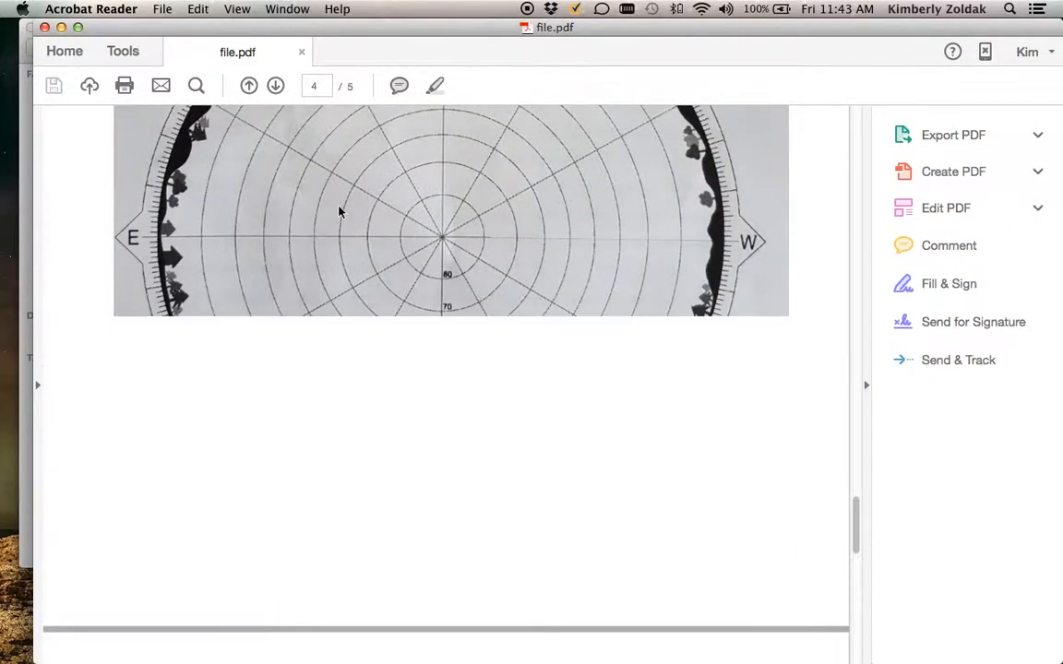
{"action": "scroll", "coordinate": [338, 211], "scroll_direction": "down", "scroll_amount": 10}
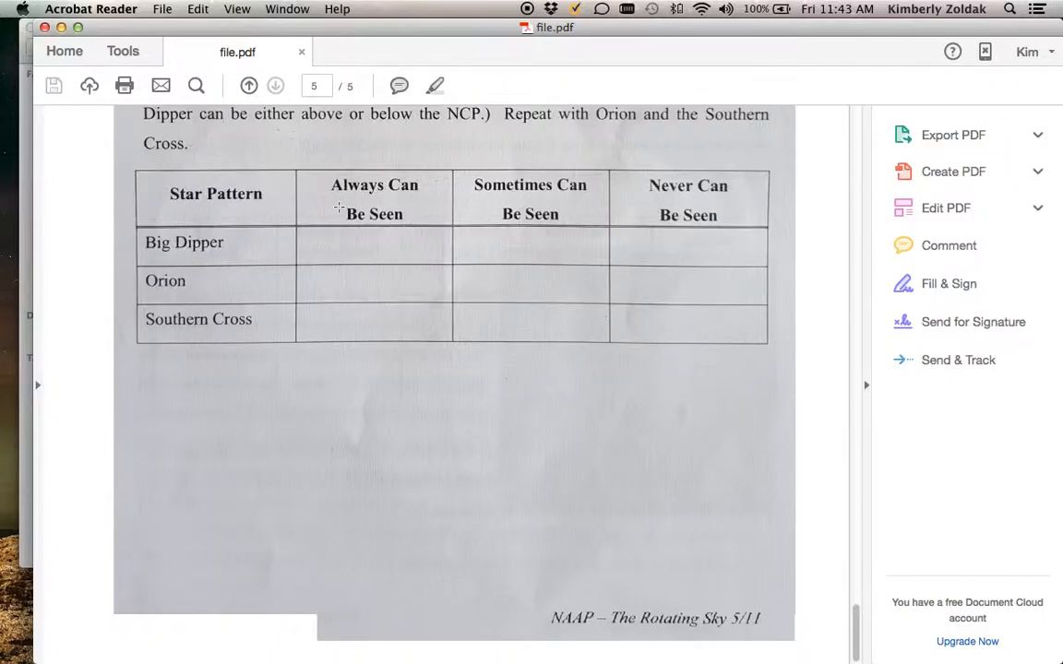
{"action": "scroll", "coordinate": [339, 208], "scroll_direction": "up", "scroll_amount": 20}
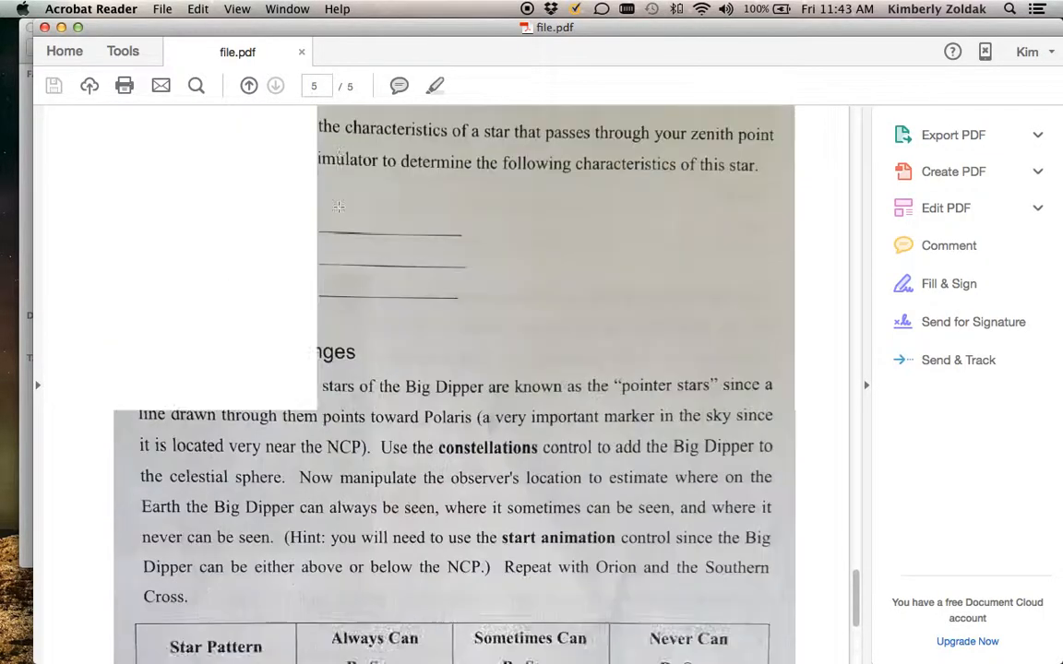
{"action": "scroll", "coordinate": [339, 211], "scroll_direction": "up", "scroll_amount": 20}
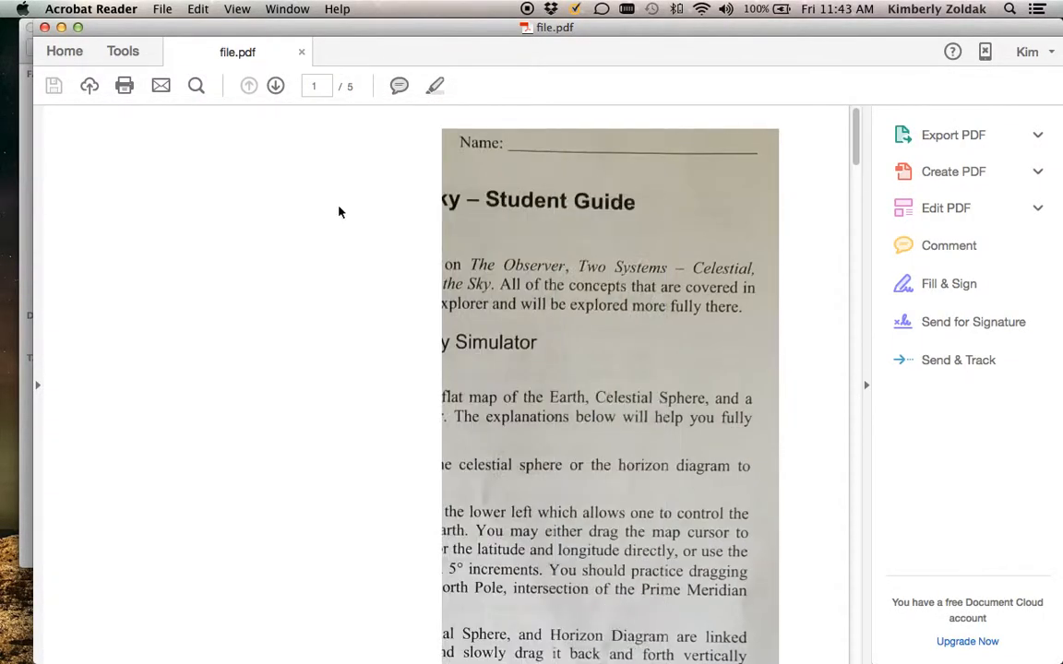